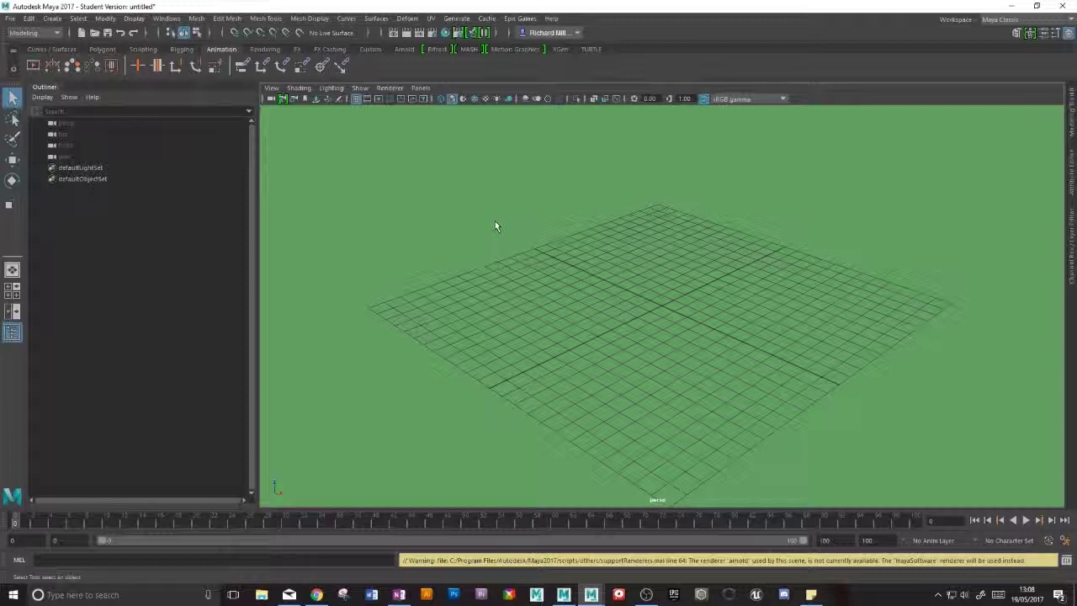
- Add the Aegis character from the ART_Chars project to the scene for animation with the Epic Games tools
click(527, 20)
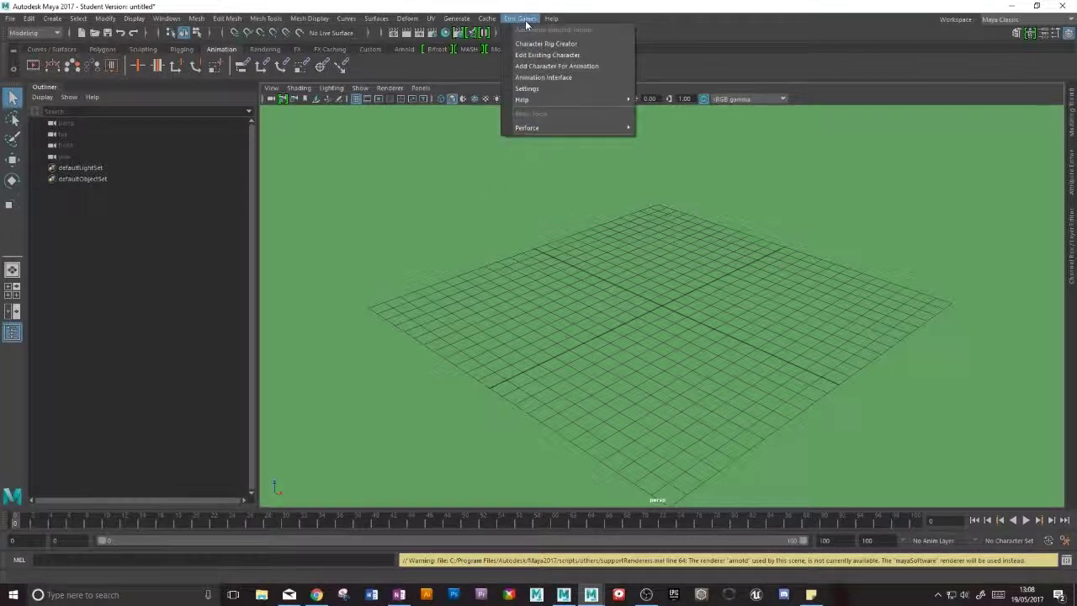
click(556, 66)
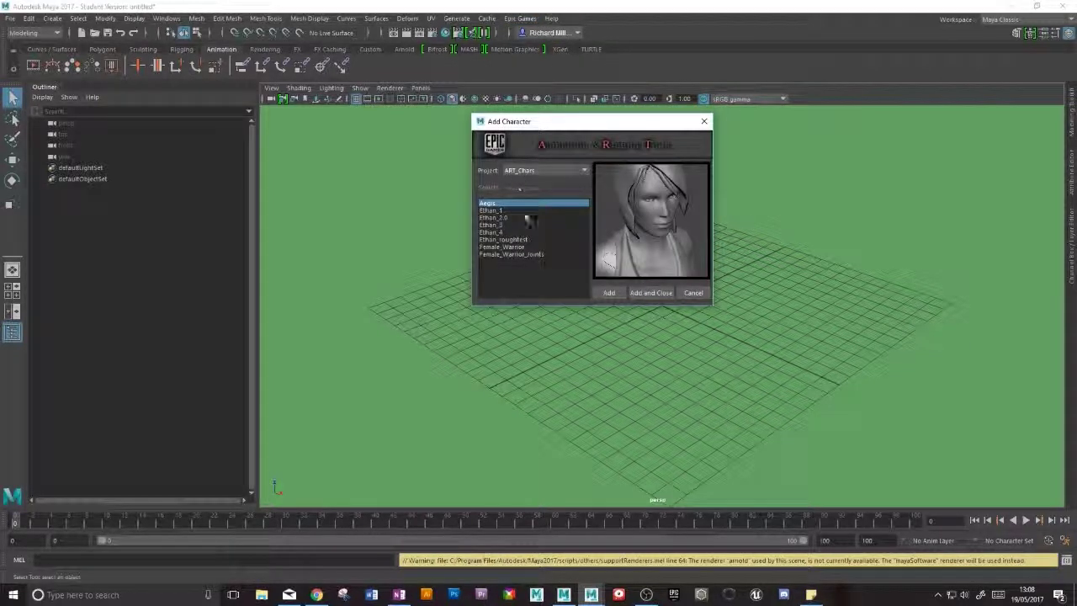
click(651, 292)
click(513, 307)
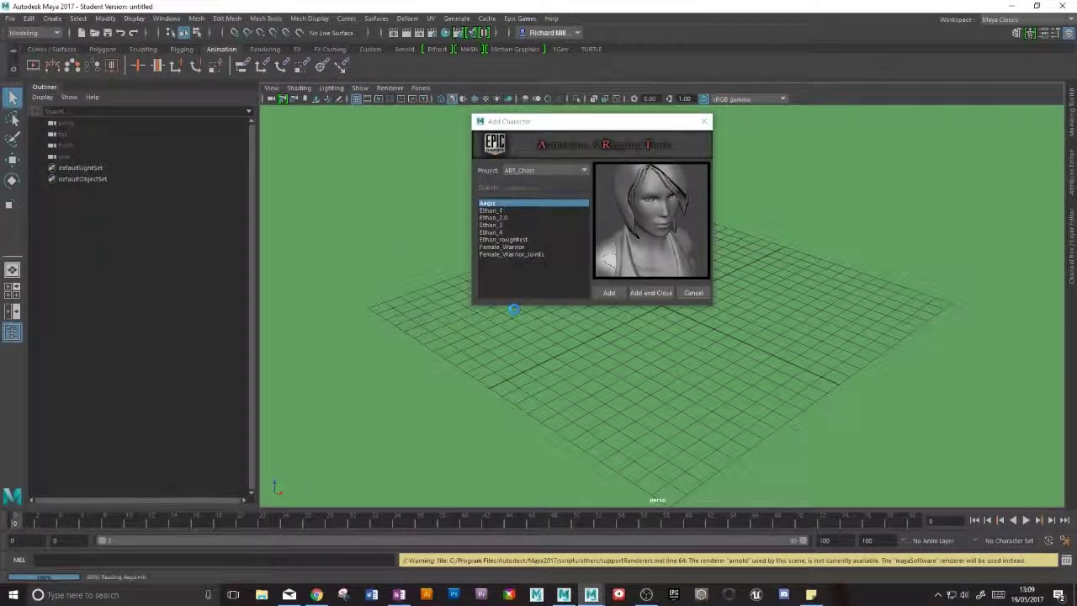
click(513, 307)
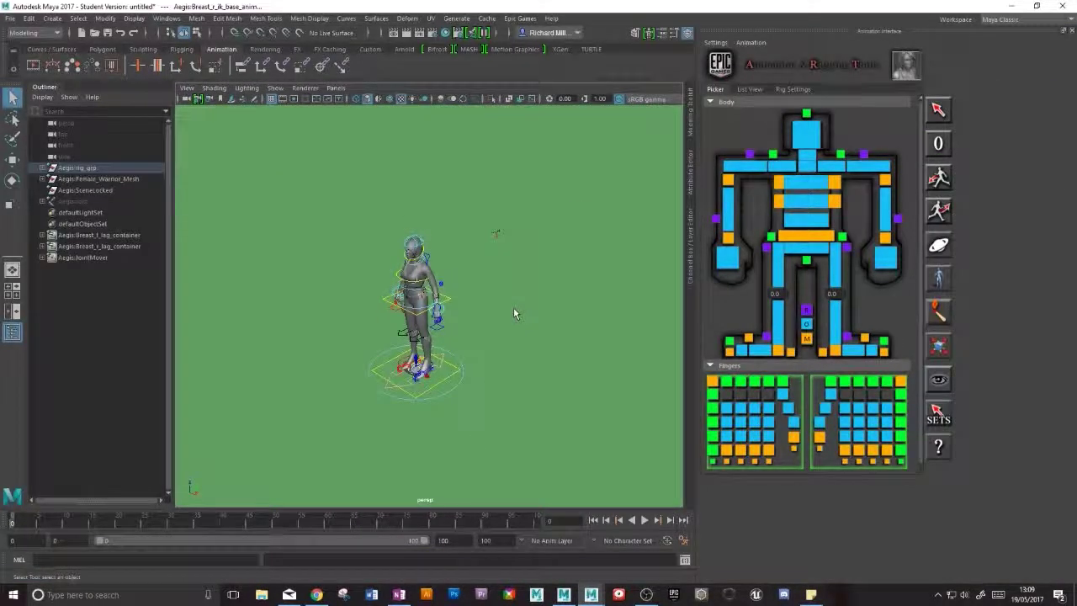
- Examine the Aegis character from the front, briefly selecting its left clavicle control and clearing the selection
alt+drag(515, 313, 451, 311)
scroll(452, 311, up, 5)
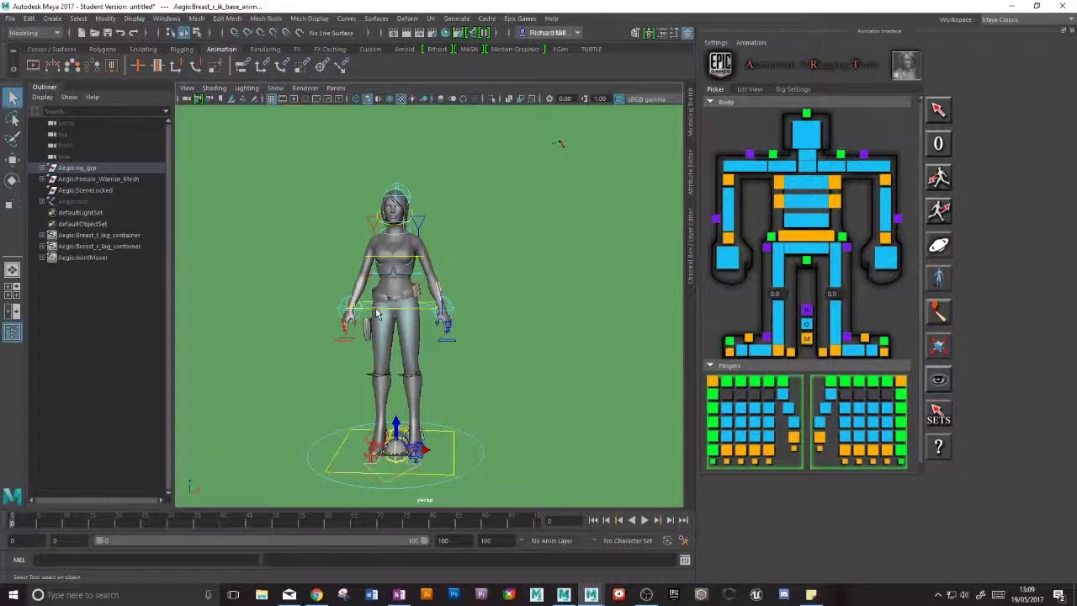
alt+middle_drag(384, 252, 405, 246)
scroll(405, 247, up, 2)
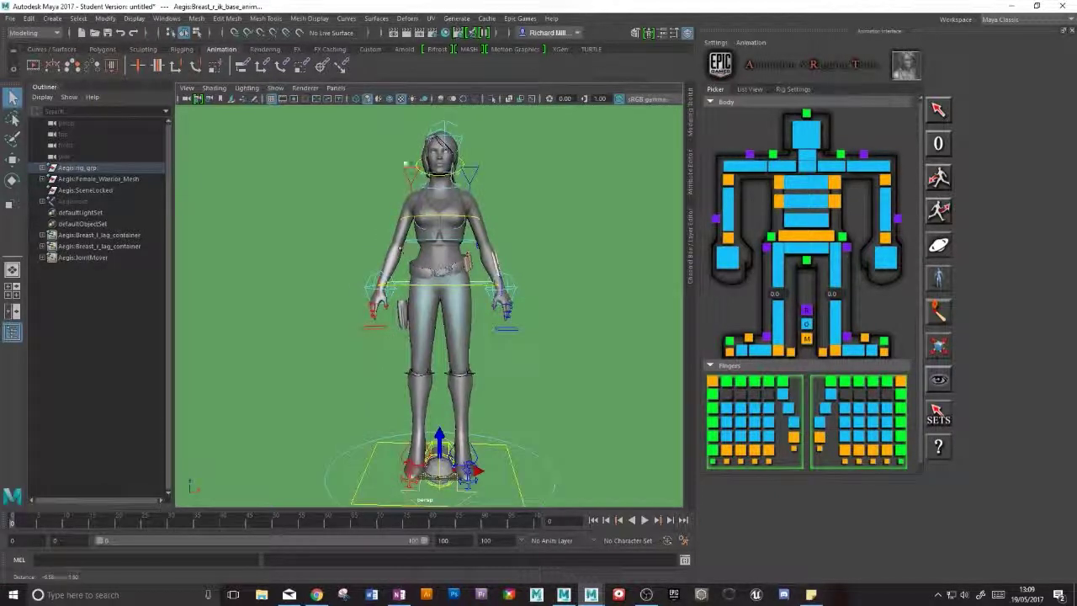
click(405, 166)
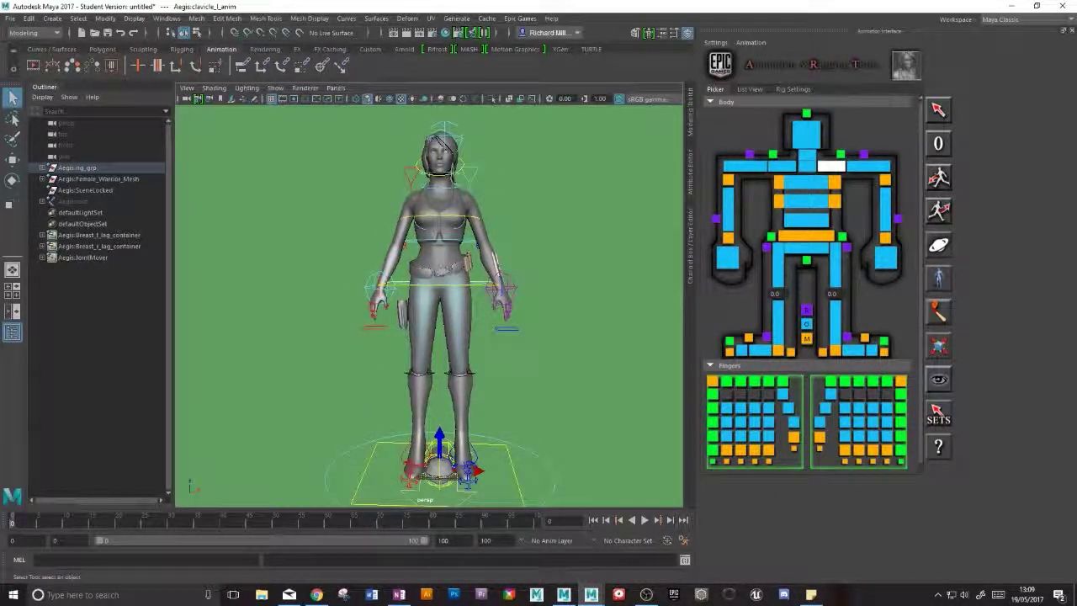
click(328, 288)
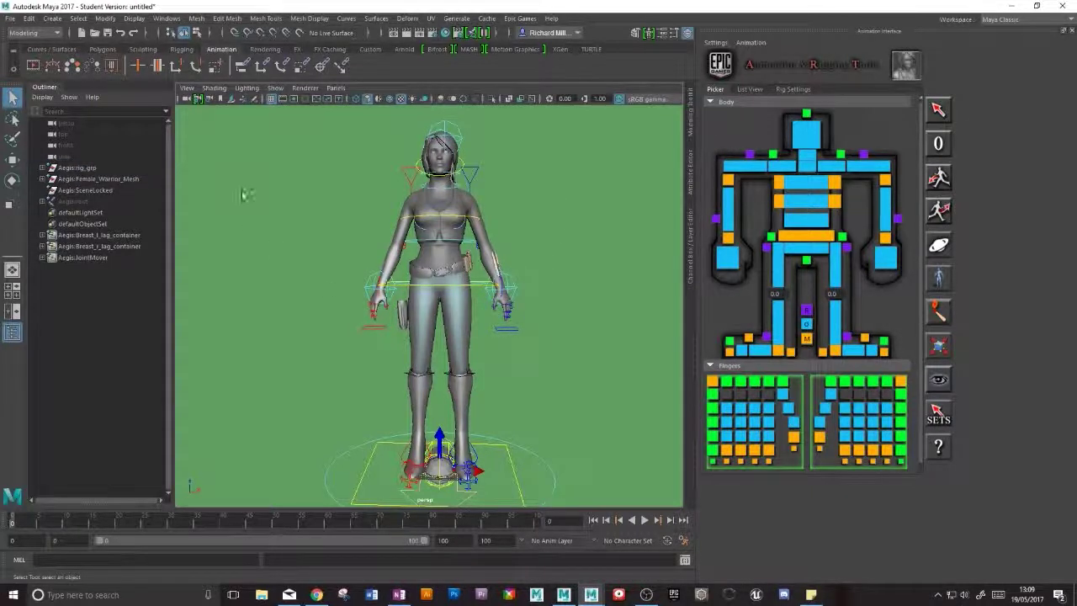
- Select the Aegis root joint together with the Female_Warrior_Mesh group and send both to MotionBuilder as a new scene
click(81, 202)
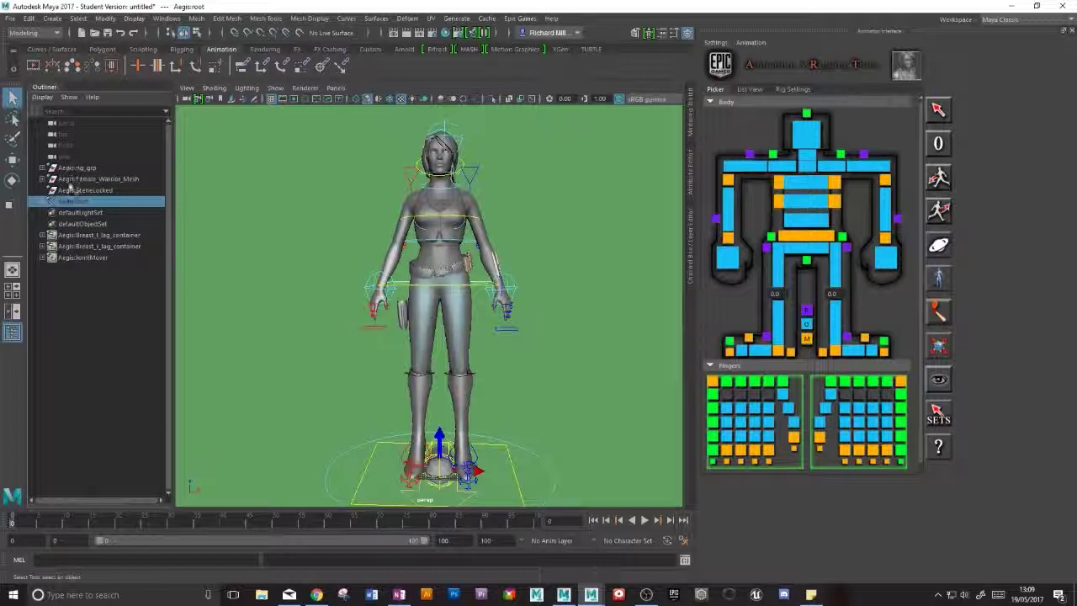
click(118, 179)
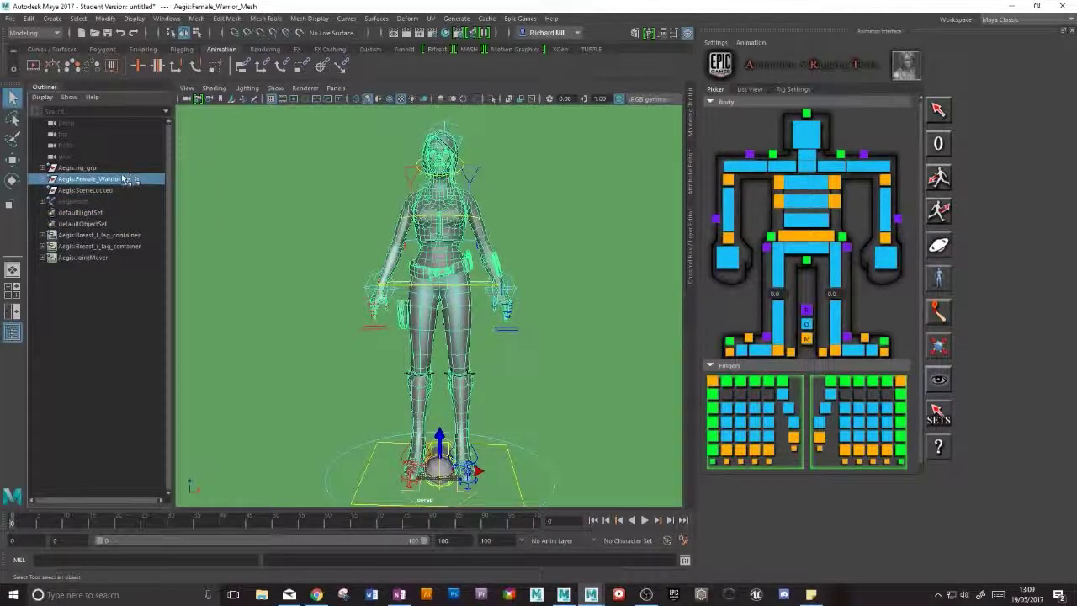
ctrl+click(81, 202)
click(80, 203)
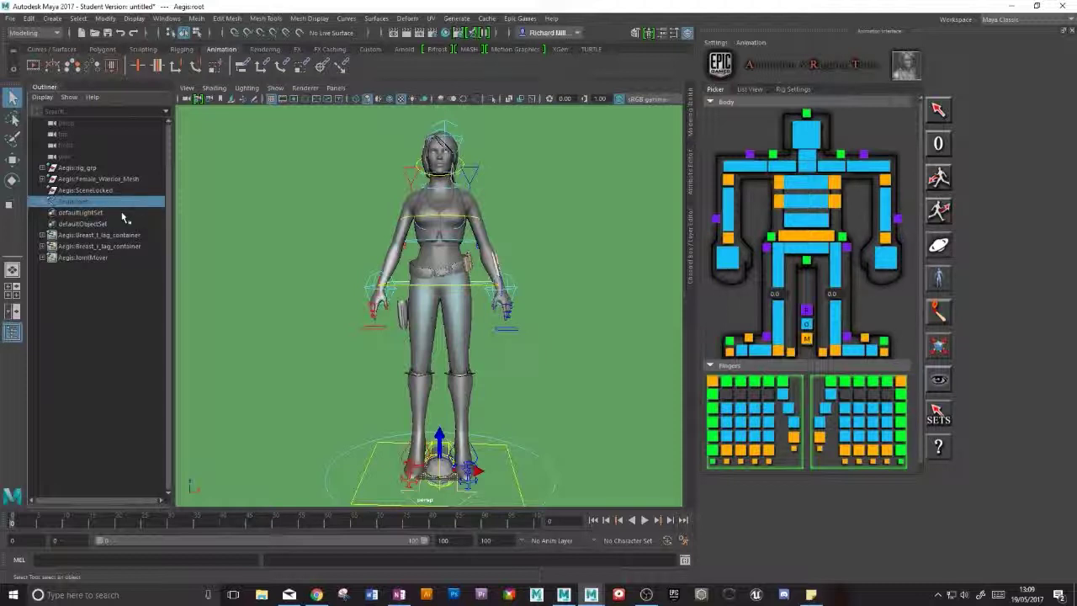
ctrl+click(113, 179)
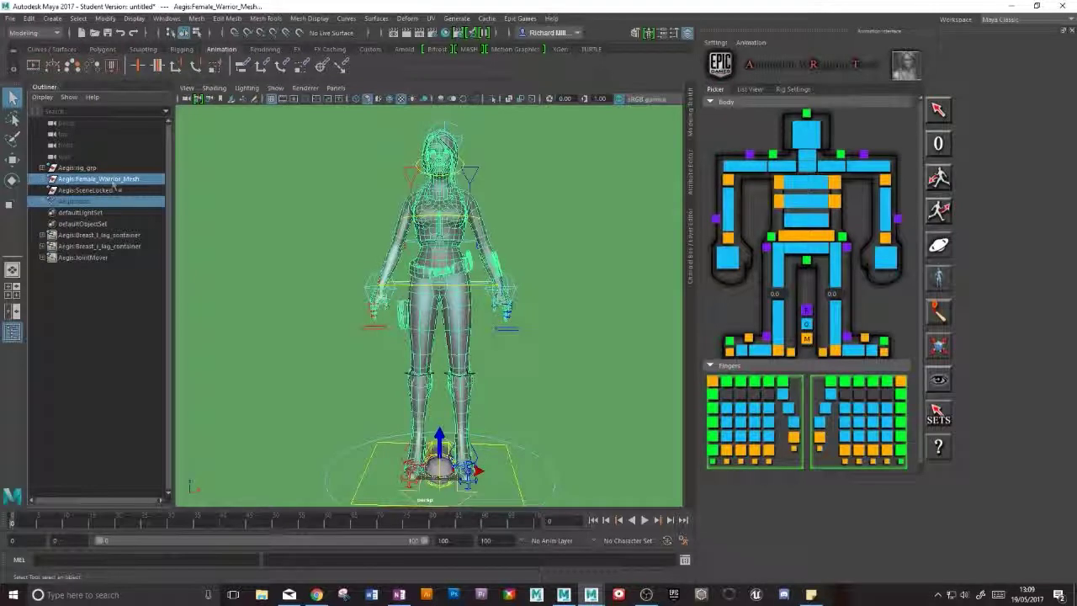
click(10, 19)
mouse_move(109, 156)
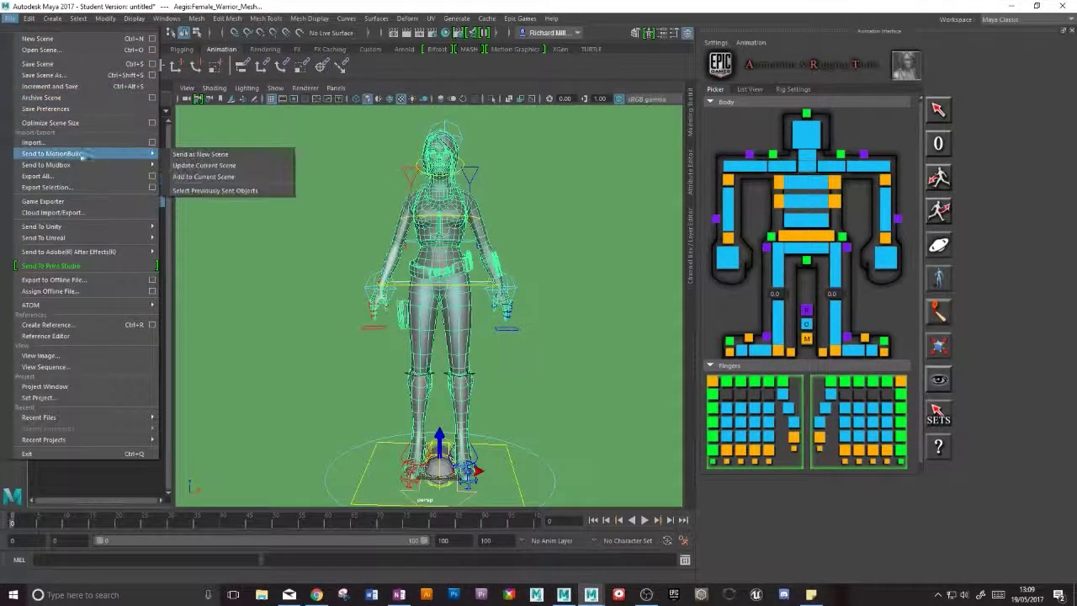
click(201, 154)
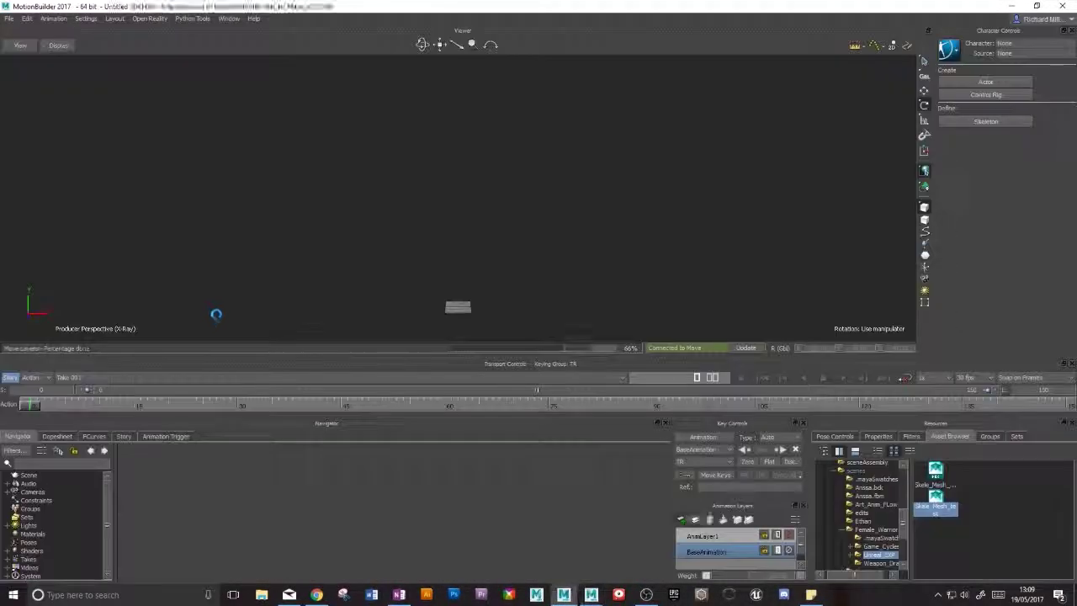
- Examine the received character in the viewer from head to knees, switching through the model display modes
alt+middle_drag(473, 166, 474, 251)
scroll(473, 202, up, 5)
scroll(474, 202, down, 5)
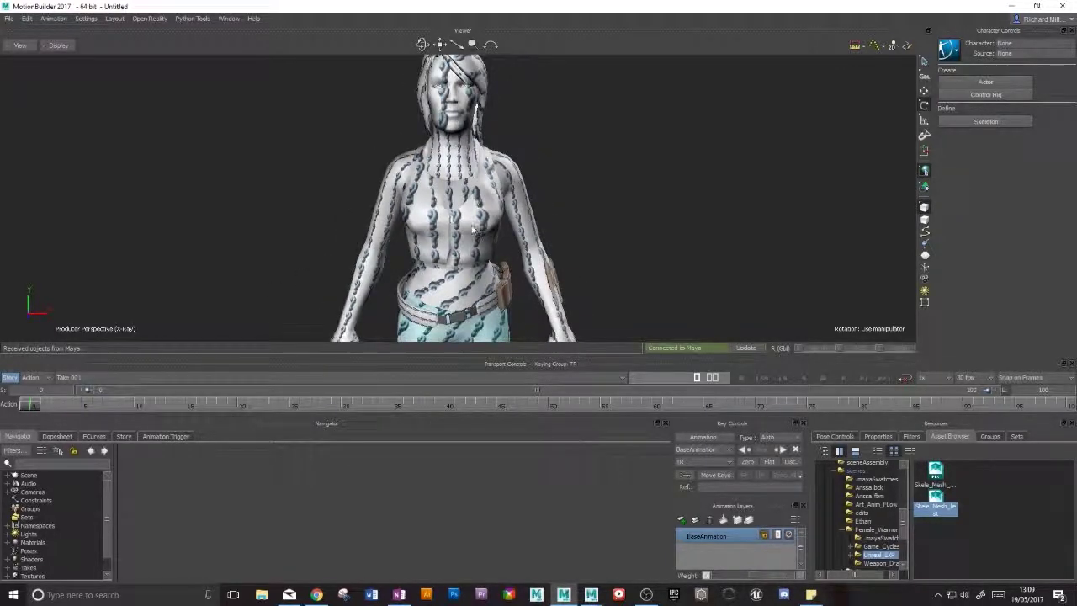
alt+middle_drag(477, 229, 482, 200)
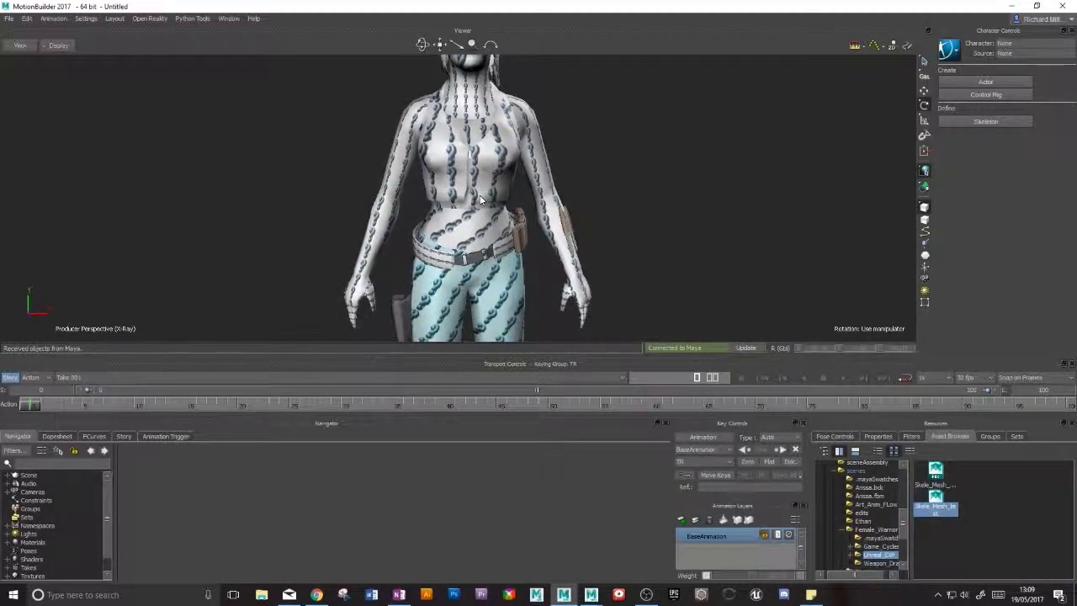
key(ctrl+a)
key(ctrl+a)
key(ctrl+x)
scroll(317, 224, down, 5)
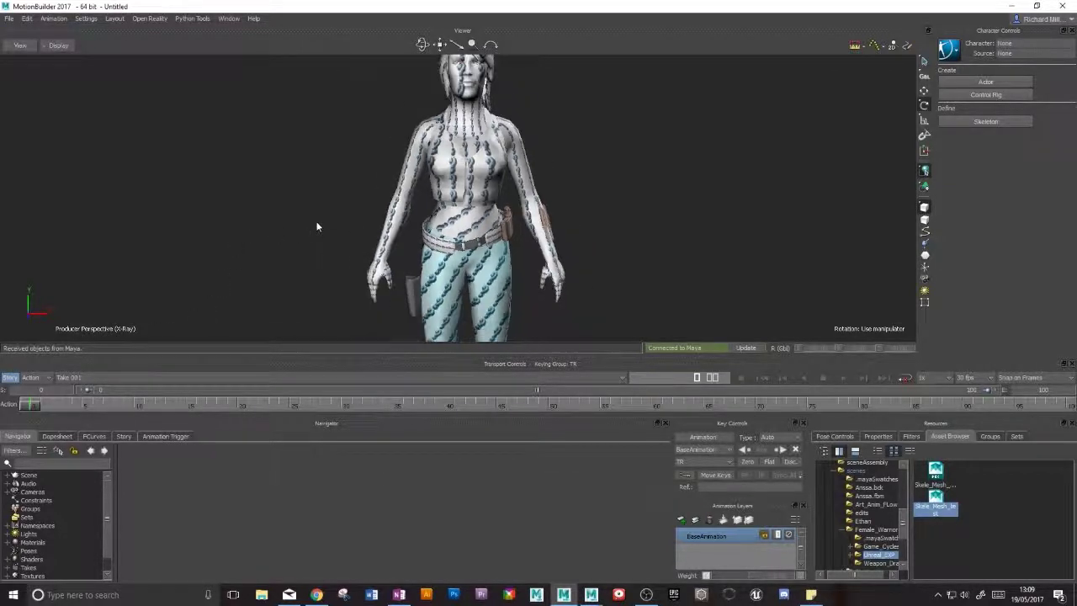
- Expand the Aegis root hierarchy and test the skinning by rotating the pelvis and the left thigh joints
click(7, 475)
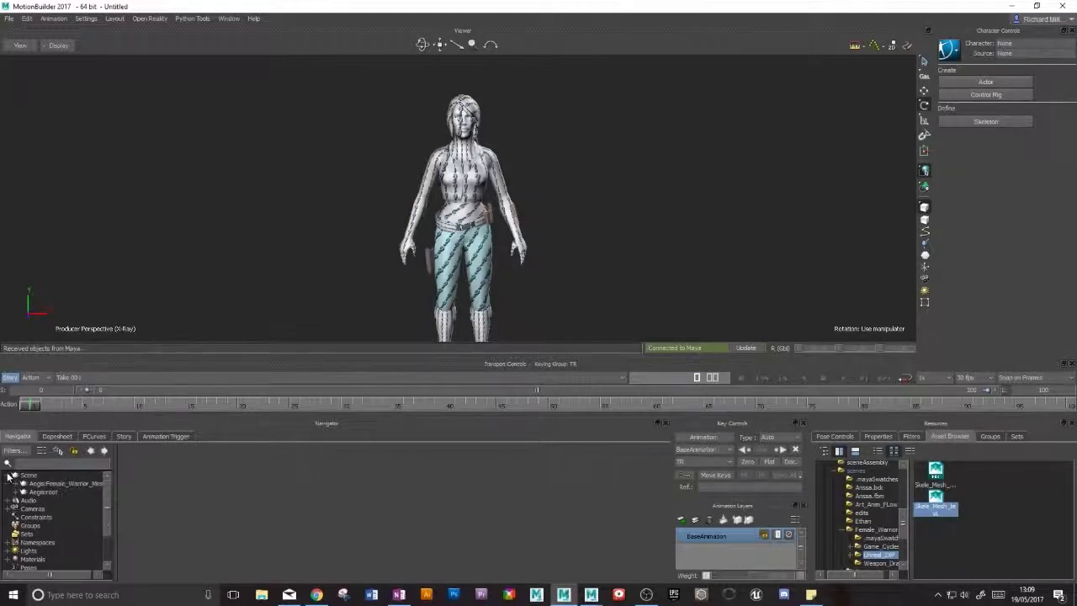
click(15, 492)
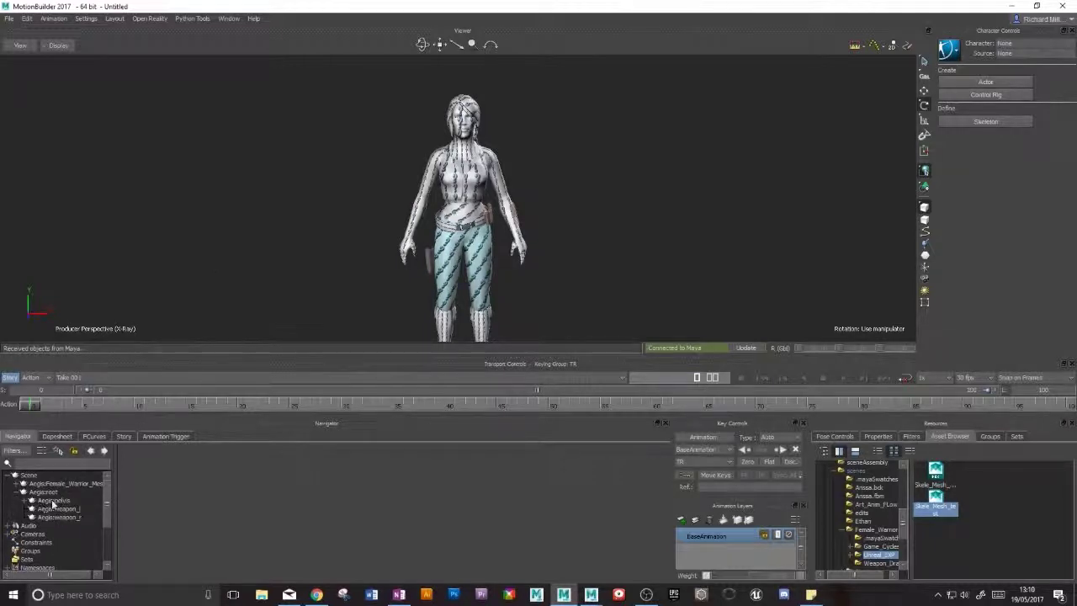
click(52, 501)
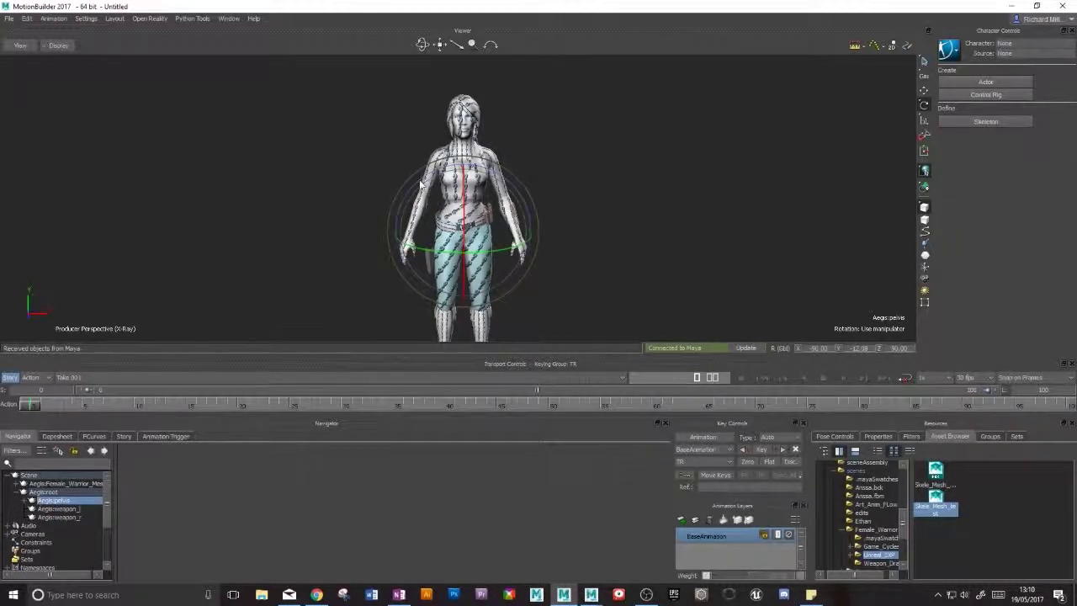
mouse_move(421, 185)
mouse_down()
mouse_move(471, 244)
mouse_move(405, 195)
mouse_up()
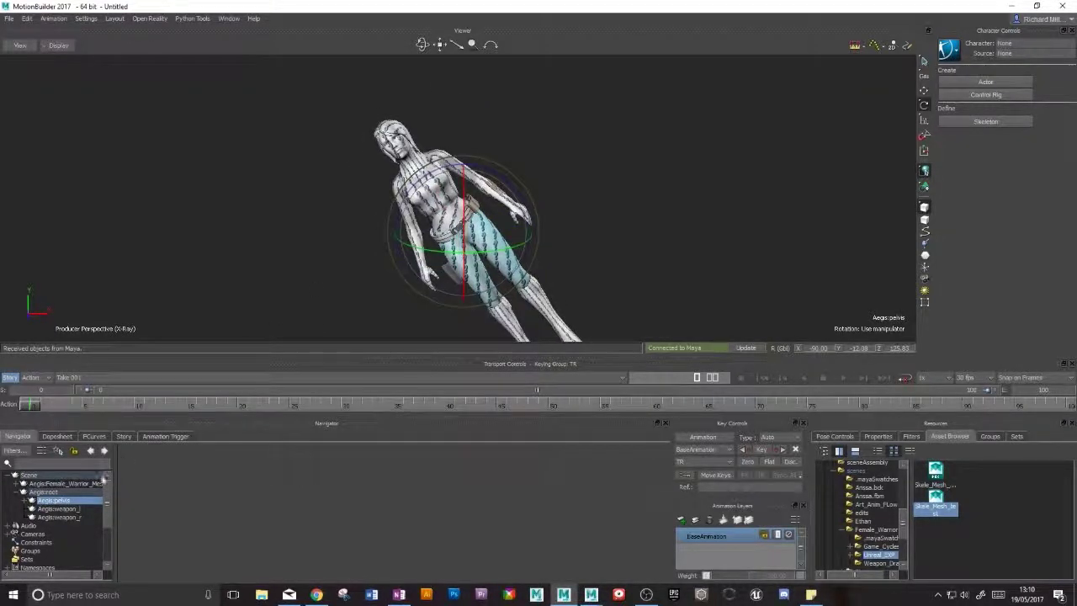
click(23, 500)
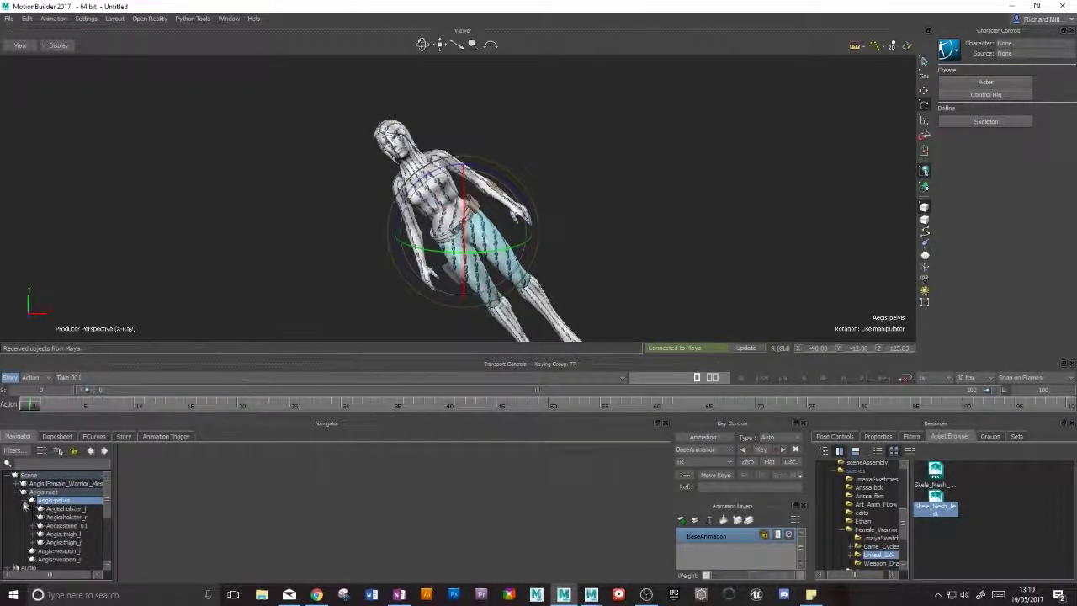
click(61, 533)
drag(519, 174, 486, 170)
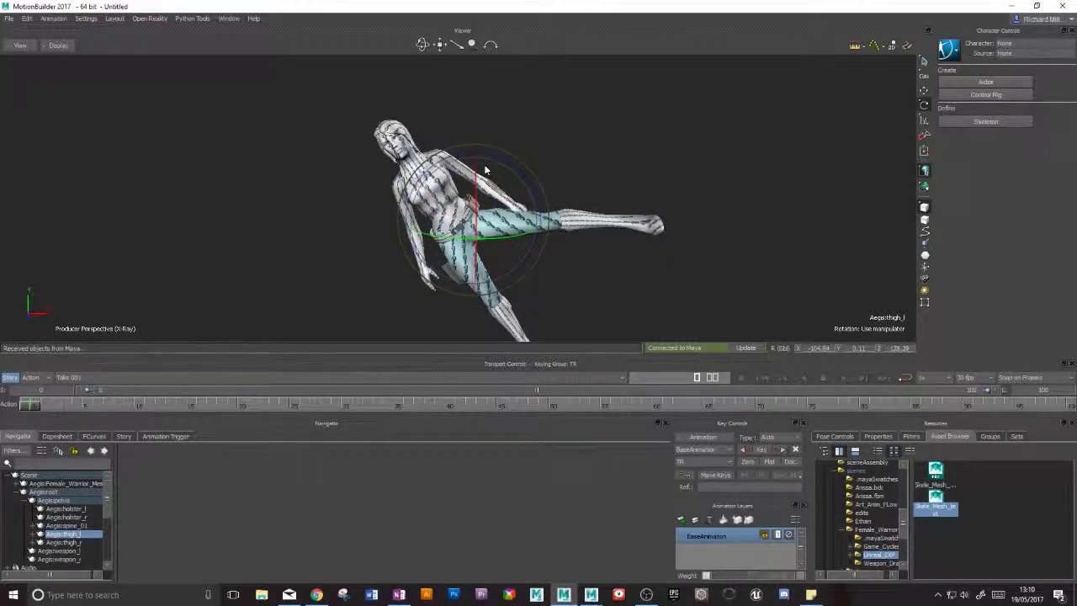
- Undo the test rotations of the left thigh and the pelvis
key(ctrl+z)
key(ctrl+z)
key(ctrl+z)
mouse_move(540, 202)
alt+middle_down()
mouse_move(568, 195)
mouse_move(541, 202)
alt+middle_up()
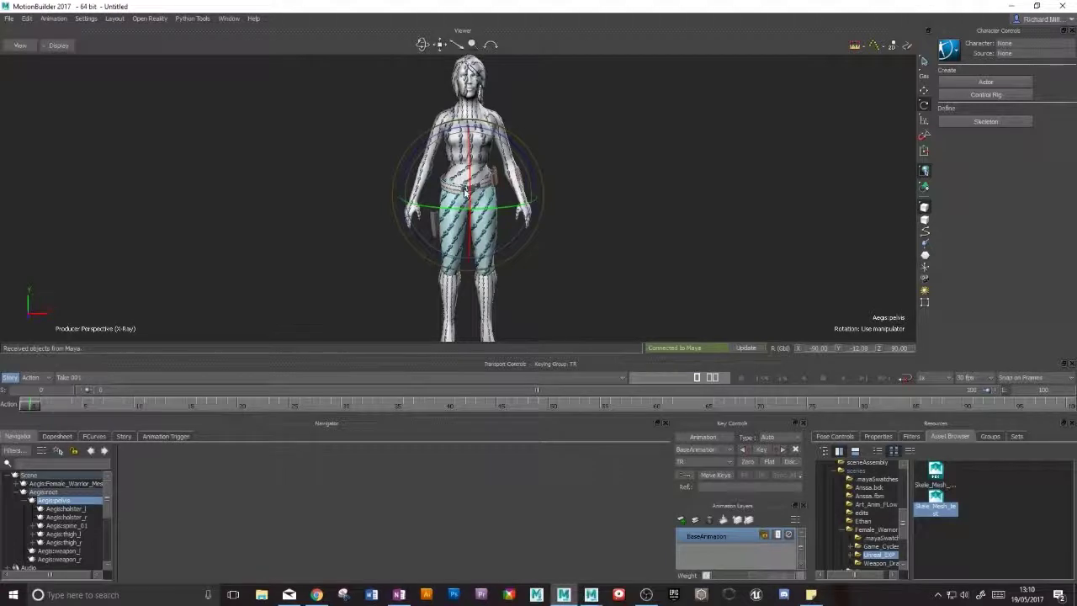
- Start a new empty scene without saving the changes to the current one
click(10, 20)
click(22, 34)
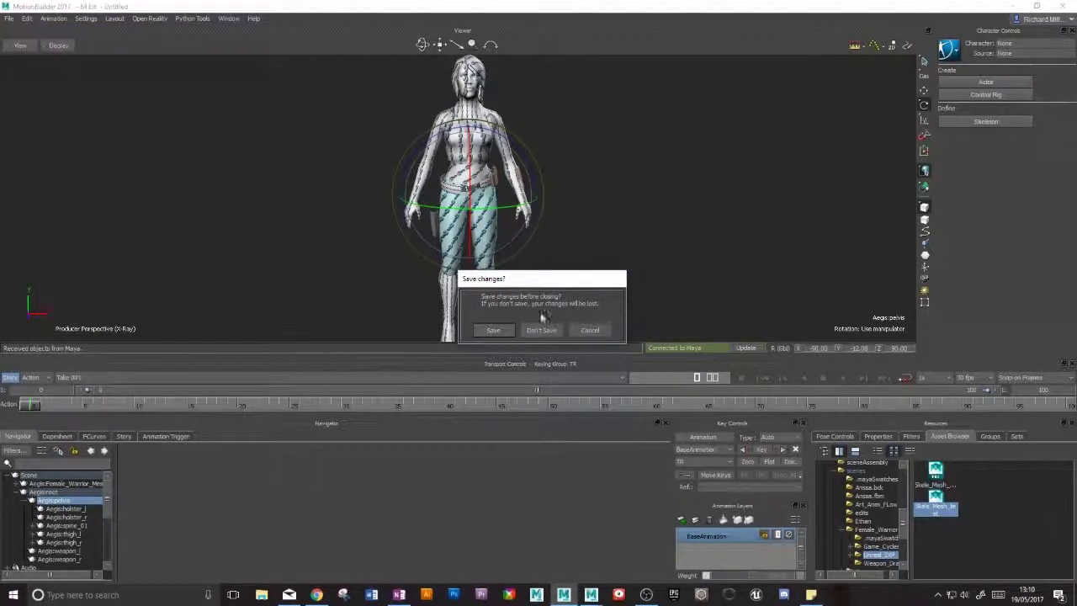
click(541, 330)
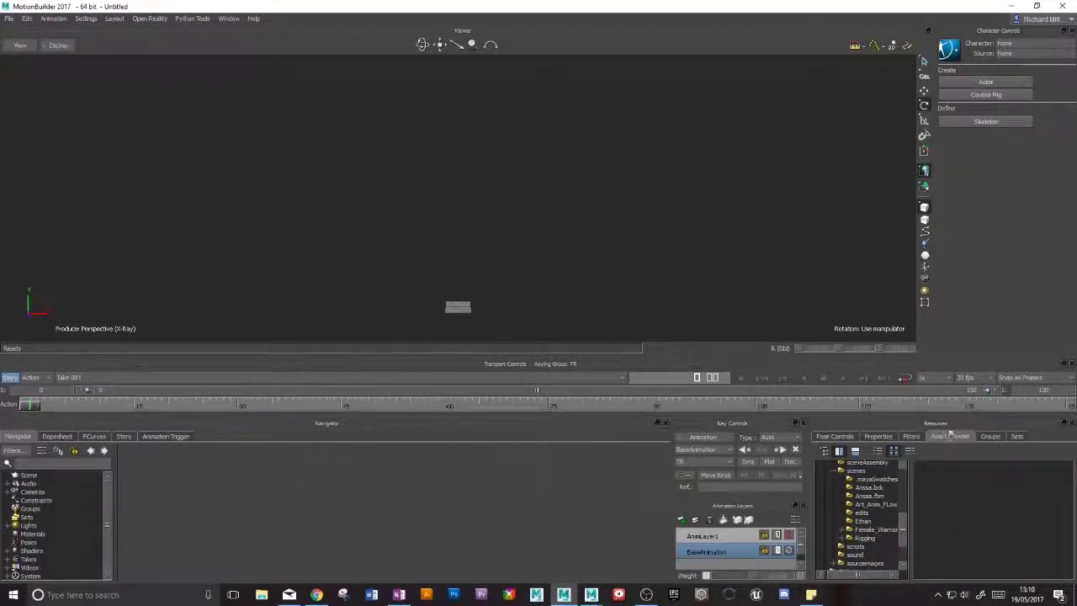
- Browse the project assets to the scenes folder of the Base meshes project
click(911, 437)
click(949, 437)
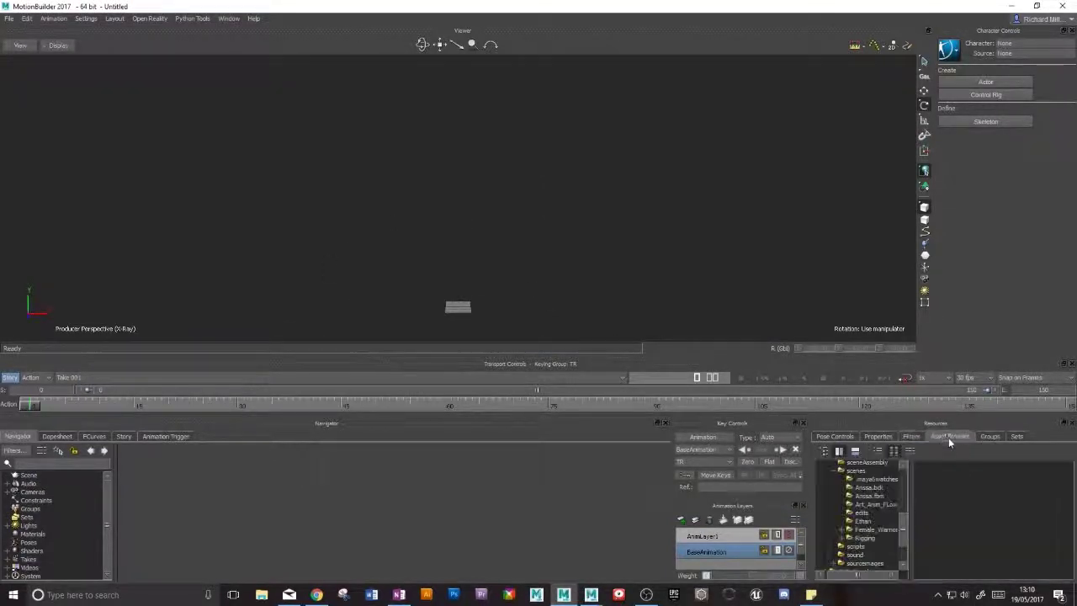
click(855, 471)
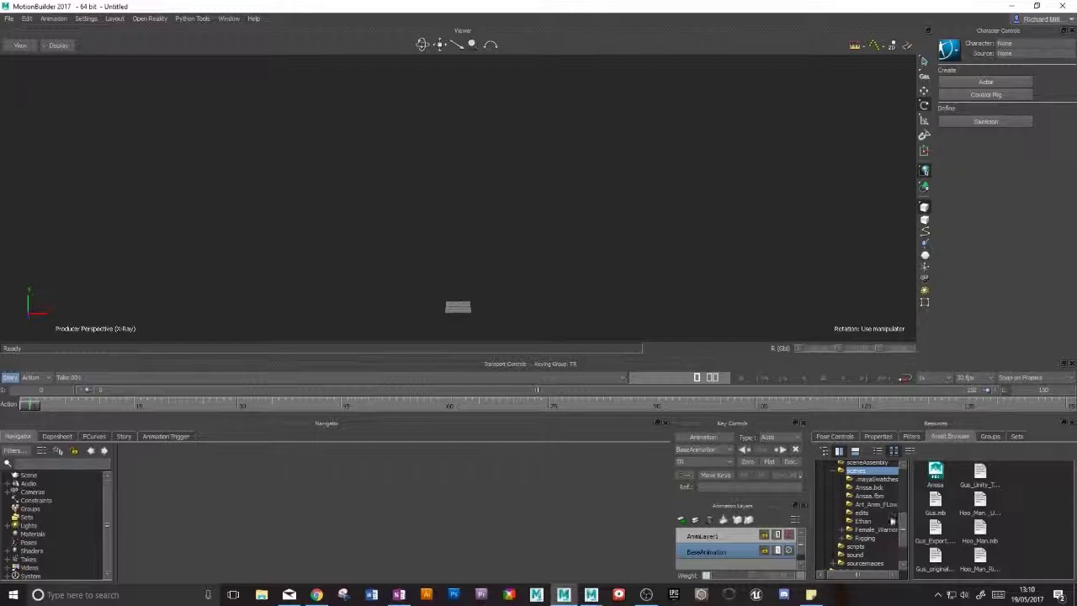
click(834, 471)
scroll(857, 522, up, 1)
scroll(859, 523, up, 3)
click(830, 528)
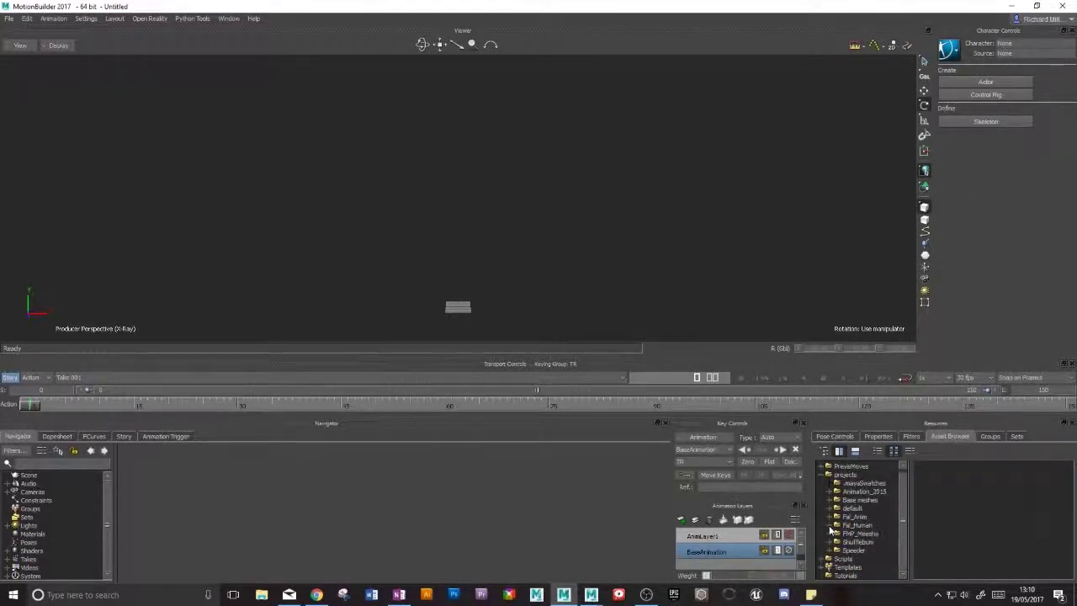
click(833, 500)
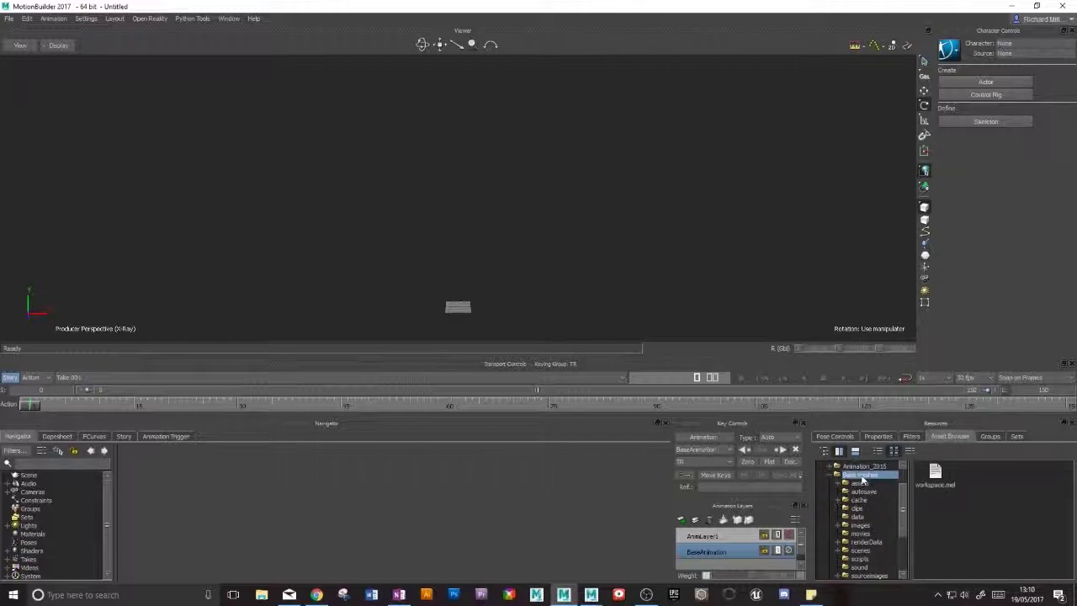
click(859, 550)
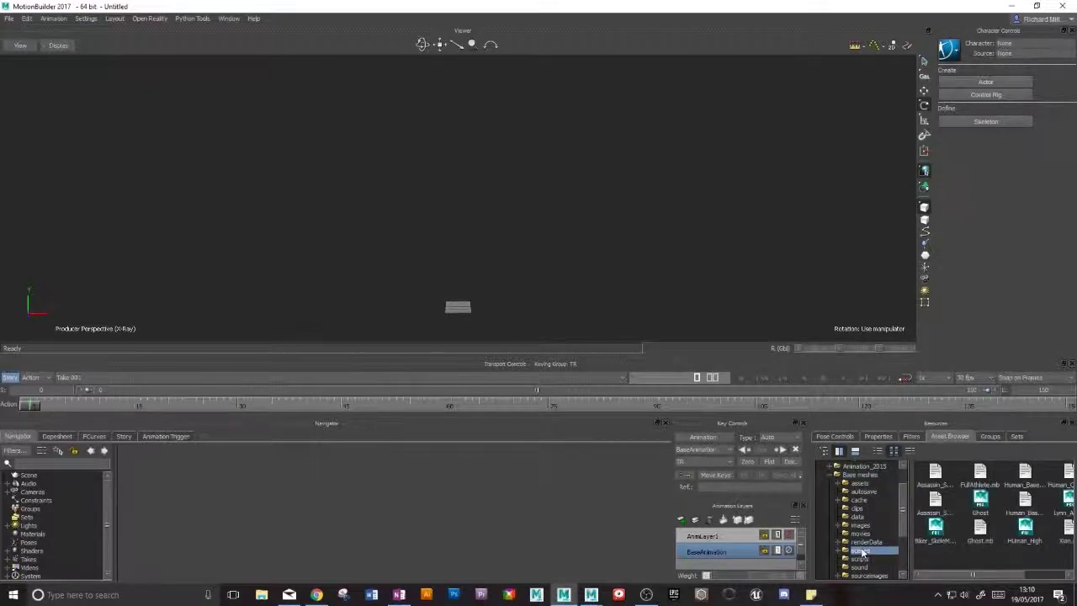
- Open the Biker_SkeleMesh FBX asset in the viewer with no animation
drag(936, 530, 465, 269)
mouse_move(479, 260)
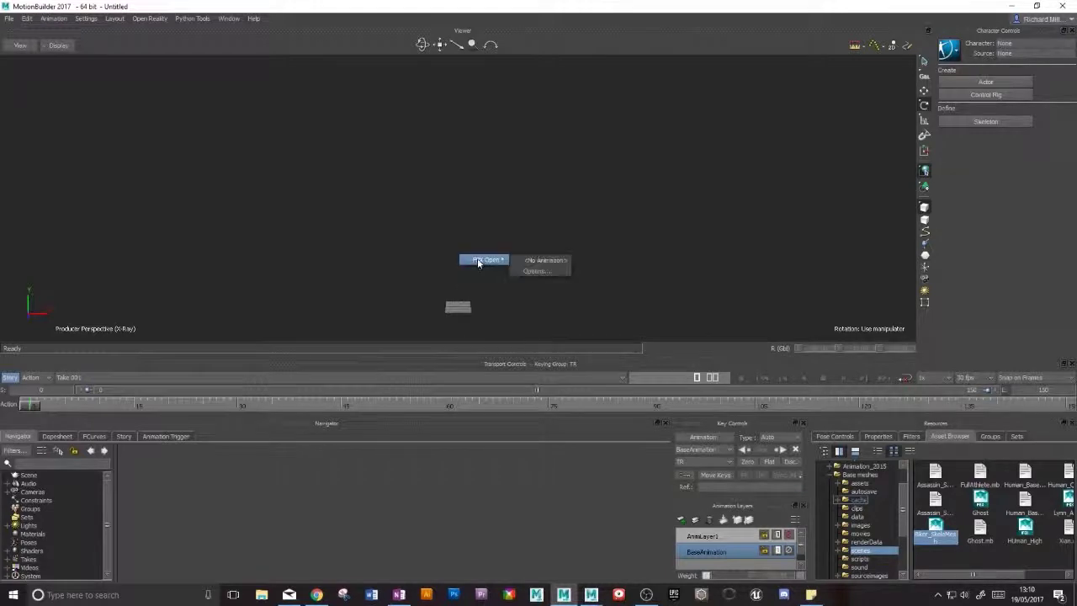
click(543, 260)
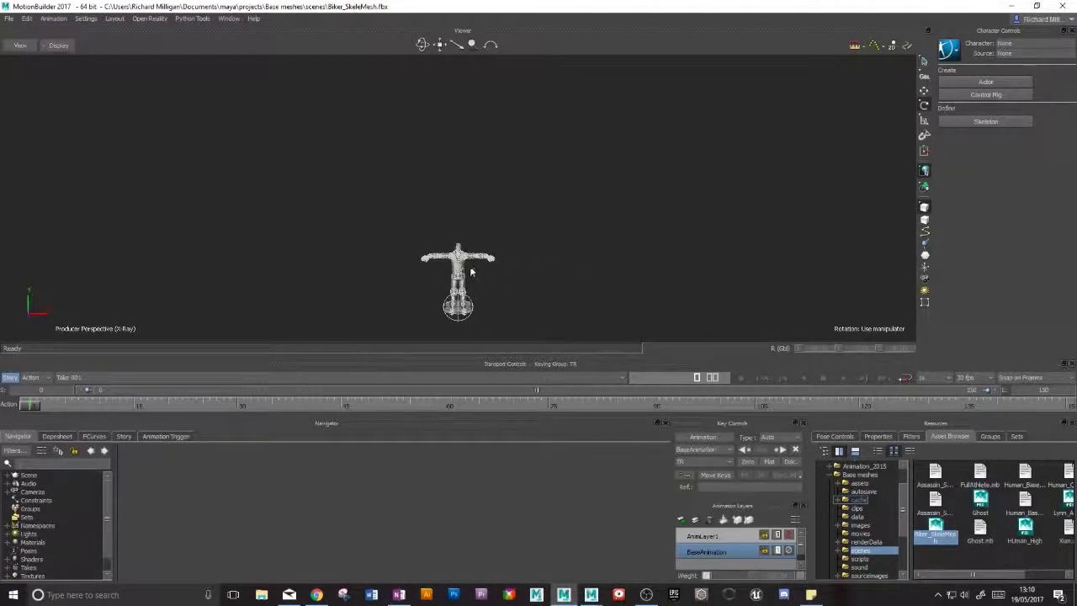
- Expand the biker and weapon hierarchies in the scene tree and select the whole gameAsset:globalMove01 branch
shift+drag(491, 265, 497, 208)
scroll(488, 215, up, 8)
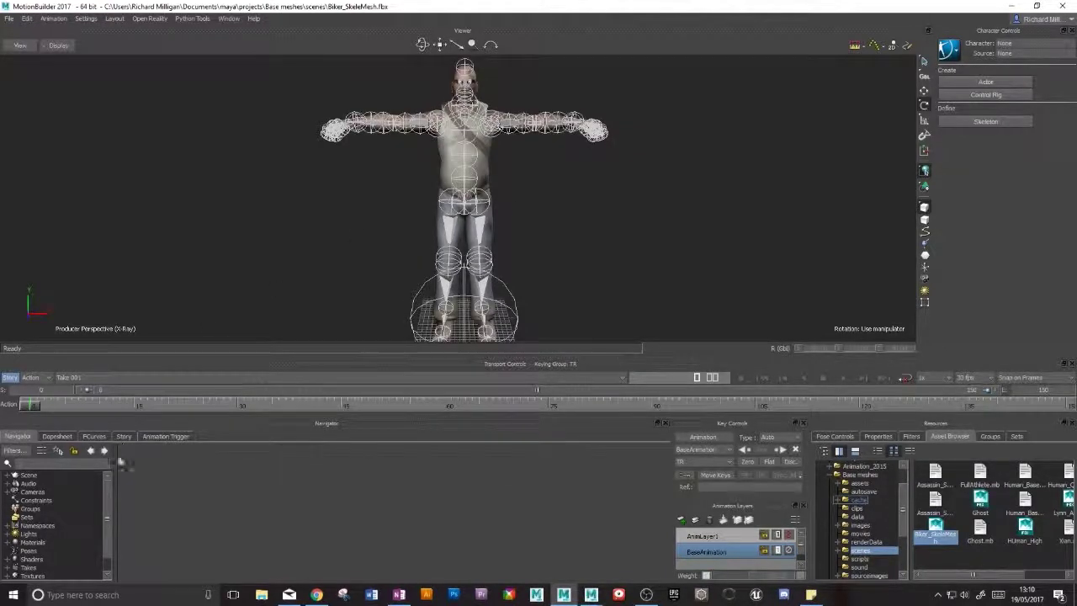
click(8, 476)
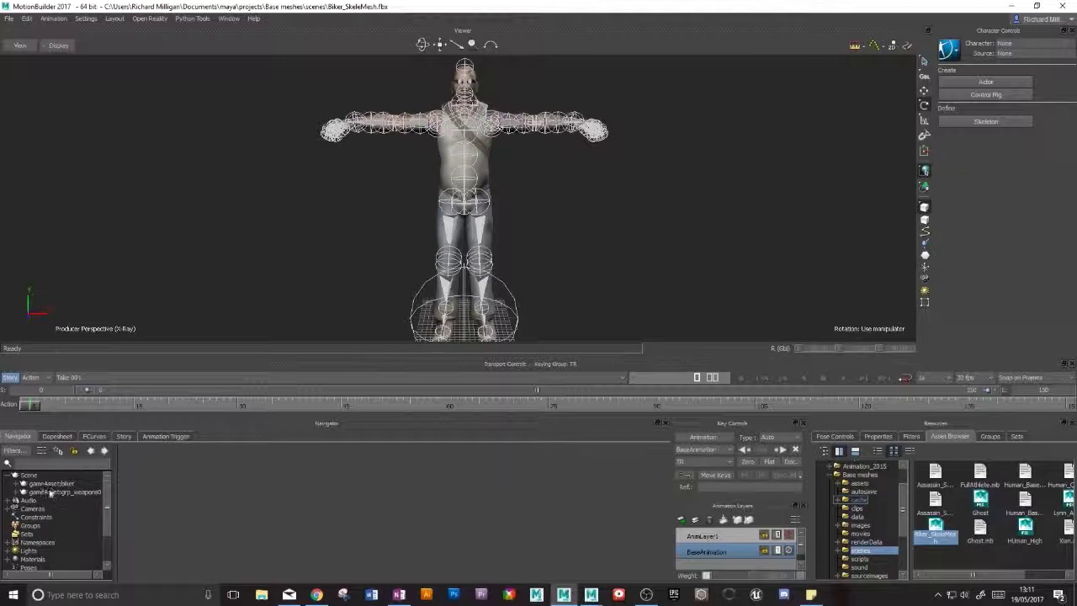
click(18, 492)
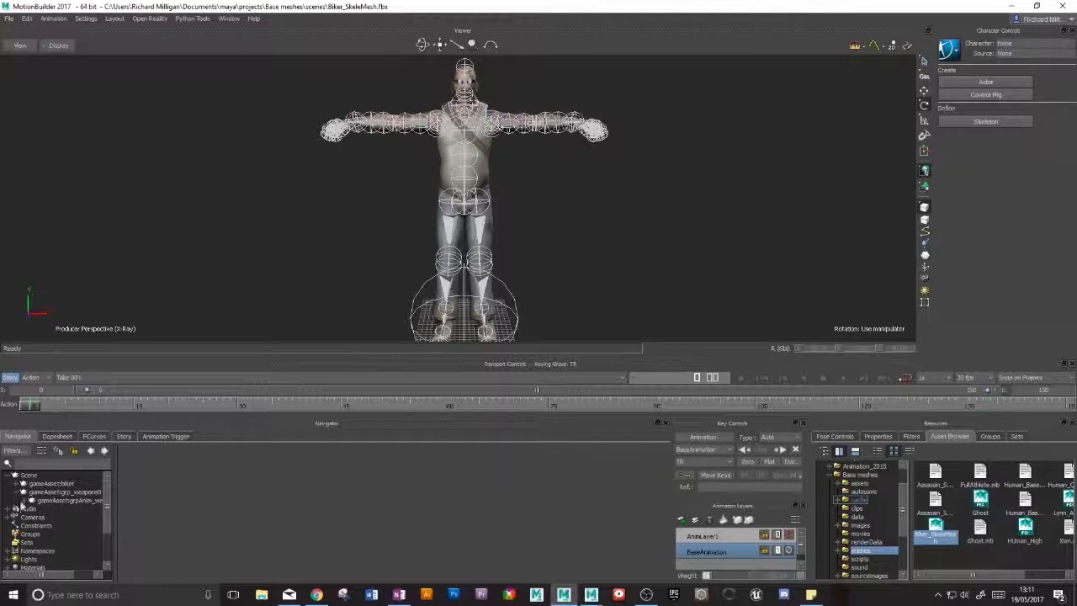
click(23, 503)
click(16, 485)
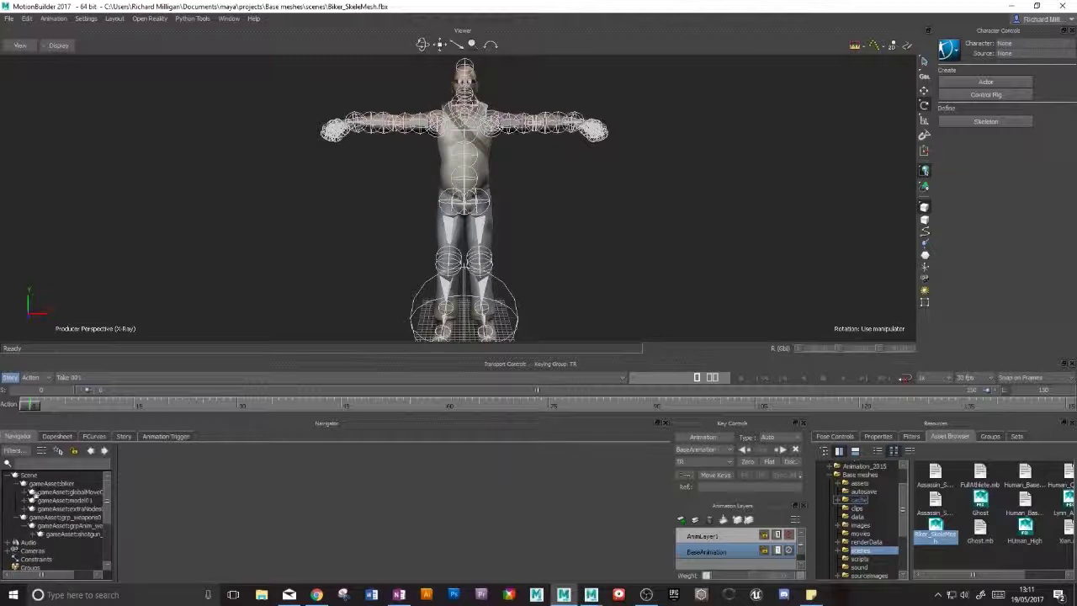
click(65, 492)
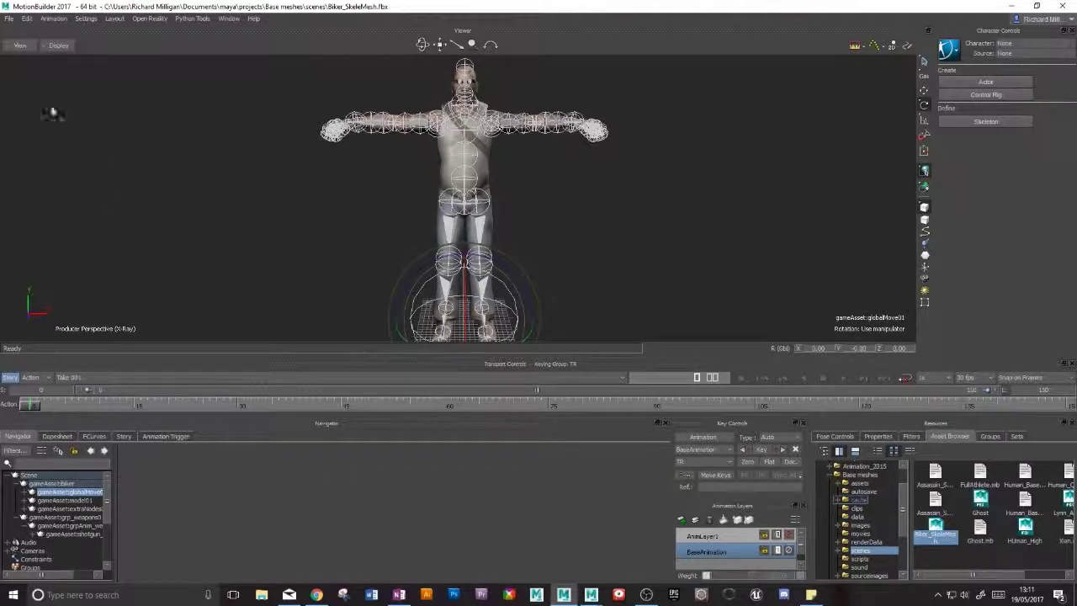
right_click(78, 493)
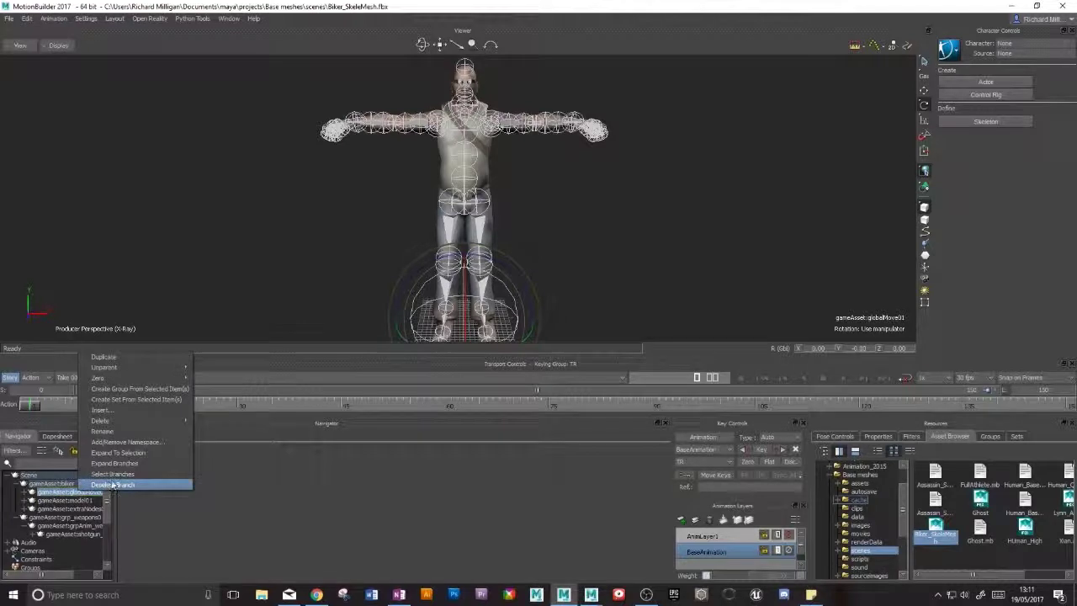
click(114, 478)
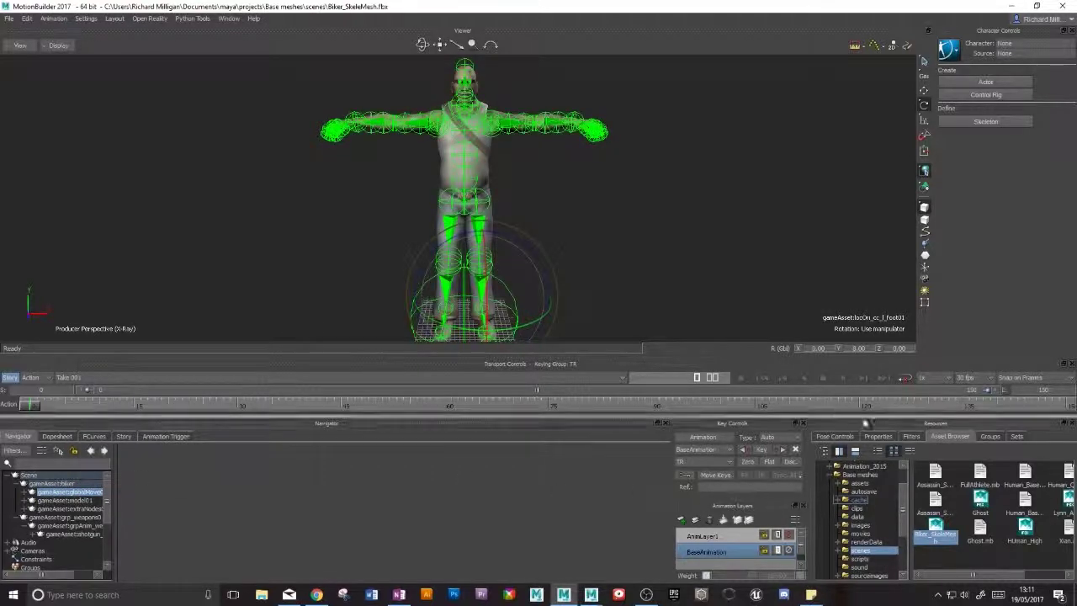
- Set the display size of all selected skeleton nodes to 5, then clear the selection
click(878, 437)
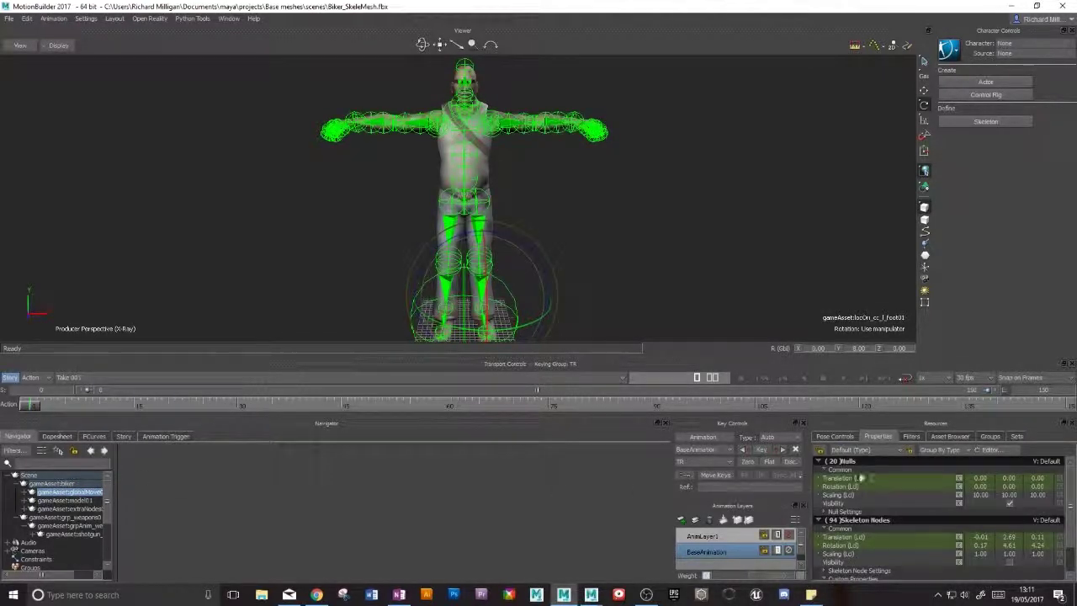
click(842, 511)
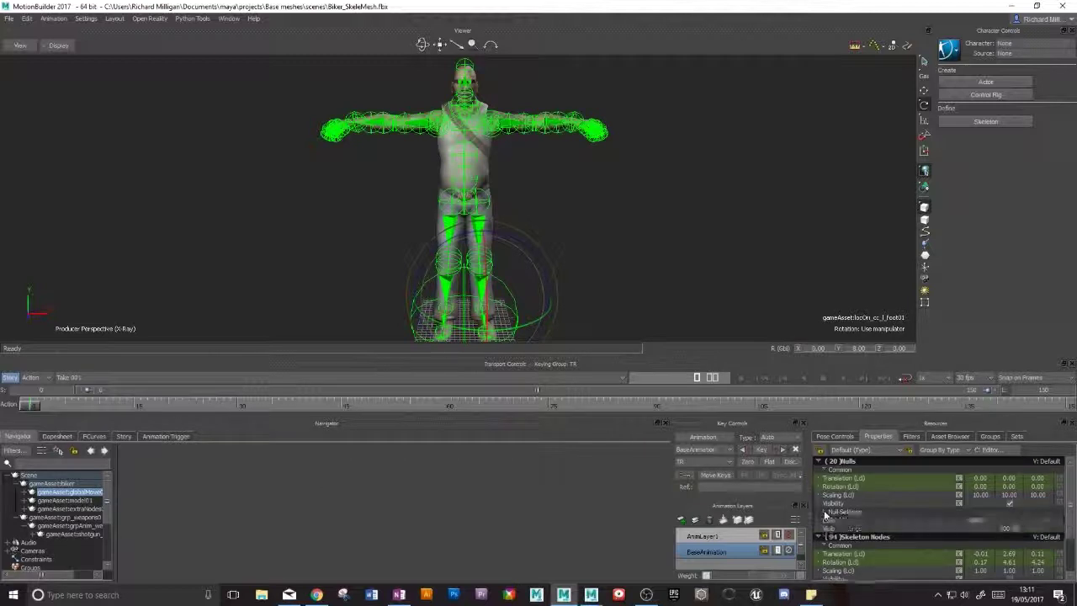
click(838, 529)
scroll(841, 520, down, 2)
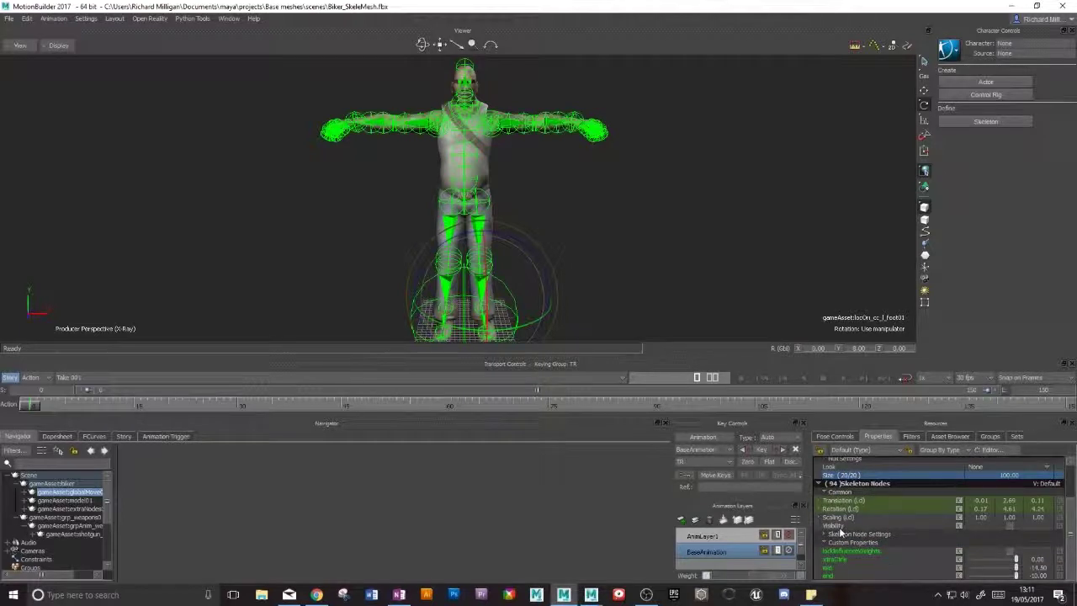
click(825, 534)
click(831, 542)
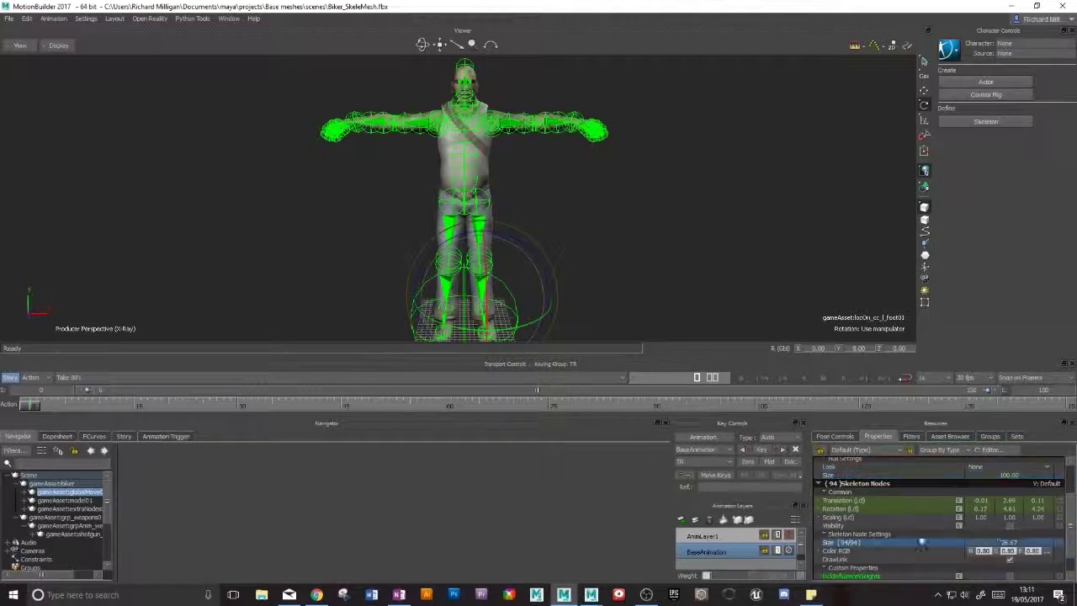
click(1003, 545)
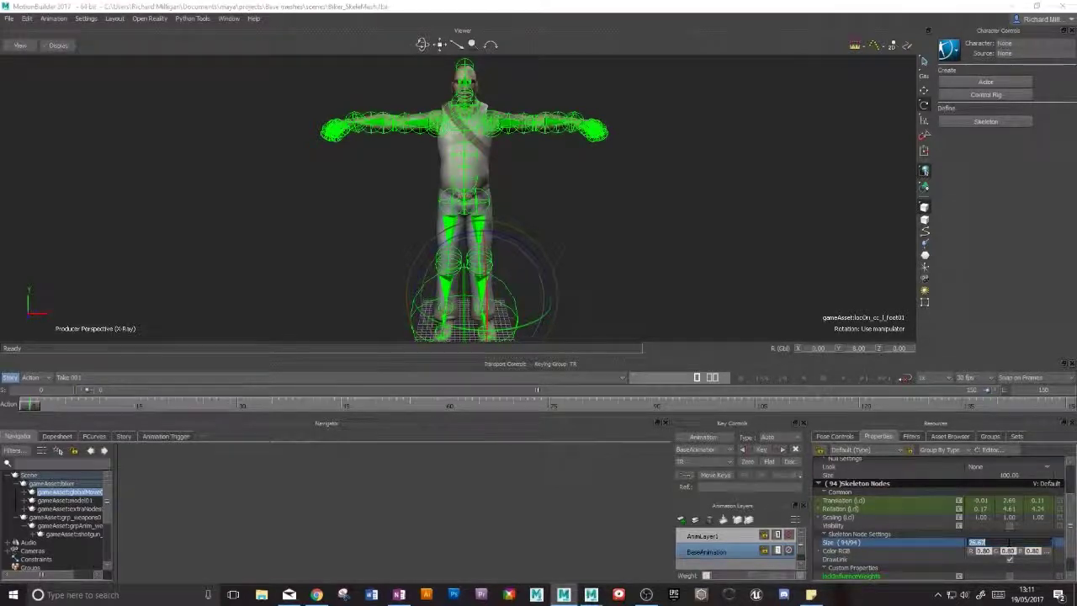
text(5)
key(Return)
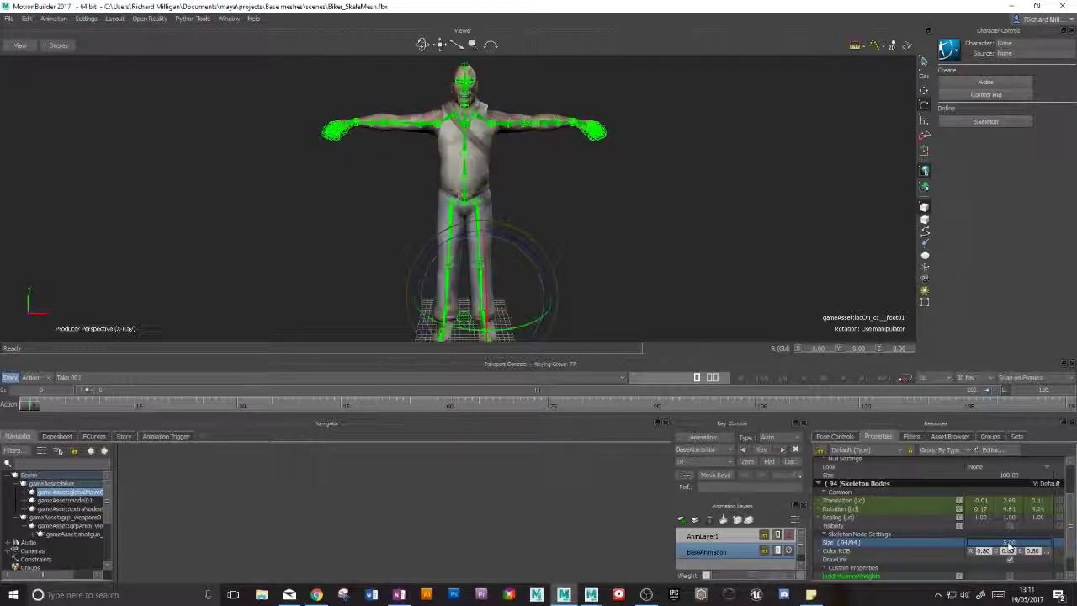
alt+middle_drag(560, 195, 562, 183)
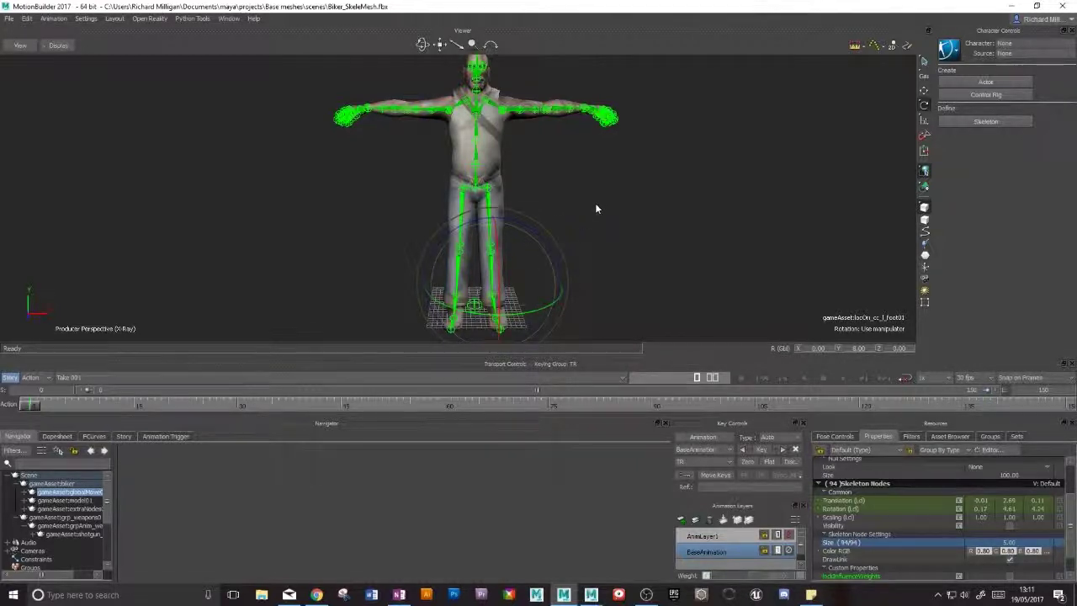
click(649, 200)
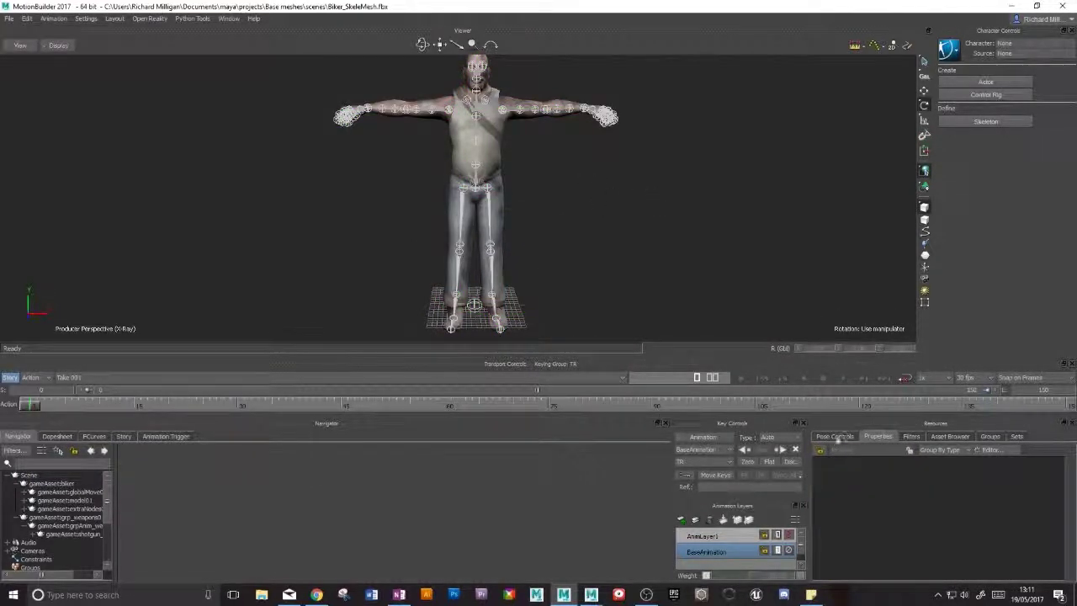
- Collapse the projects folder in the assets and open the Characters folder under Templates
click(948, 436)
scroll(858, 513, up, 3)
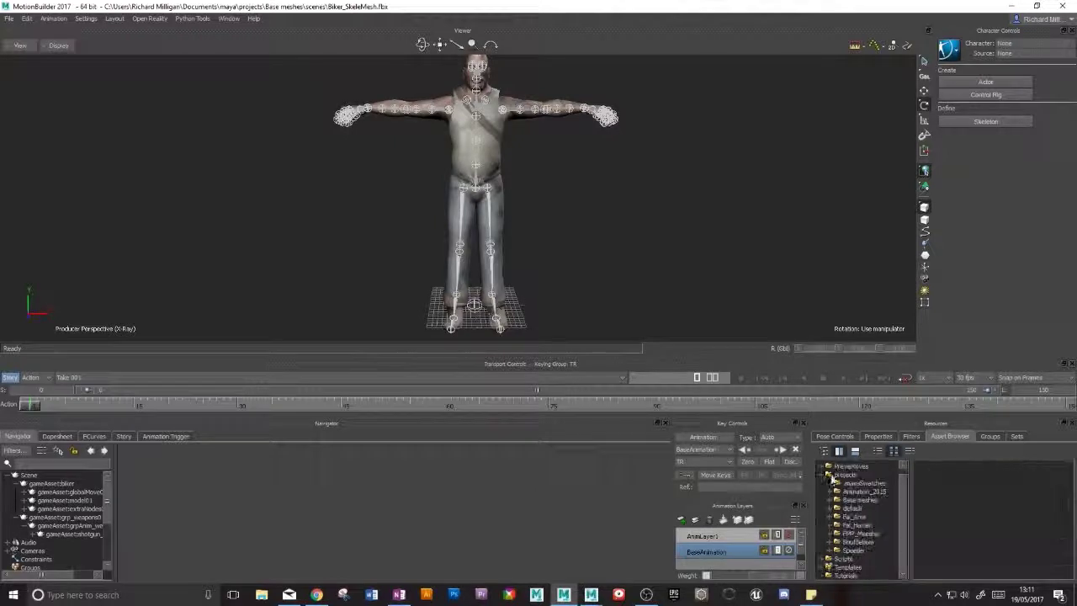
click(828, 481)
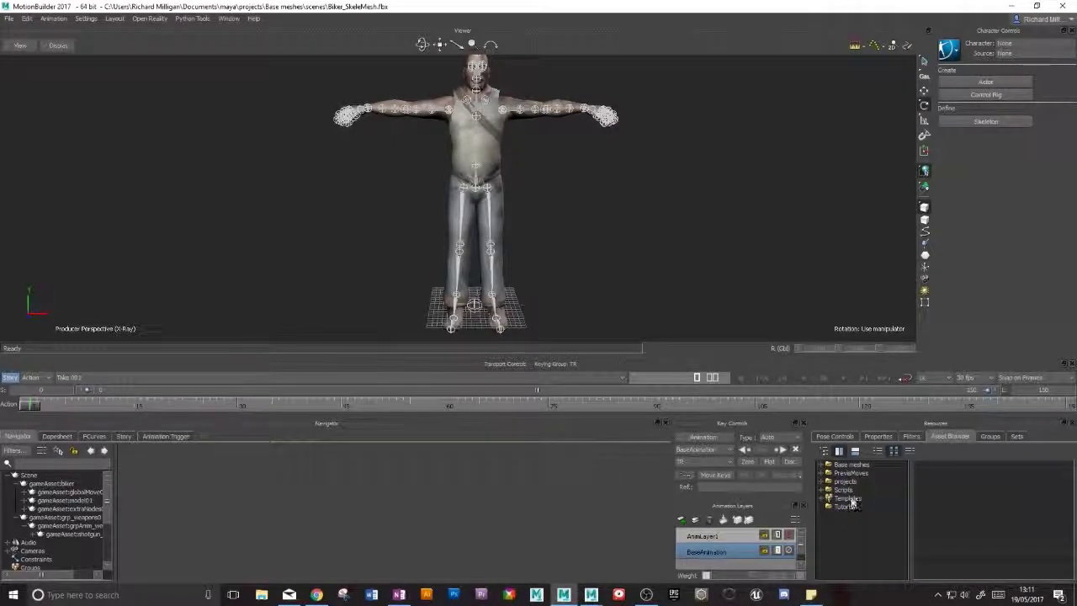
click(848, 498)
click(822, 498)
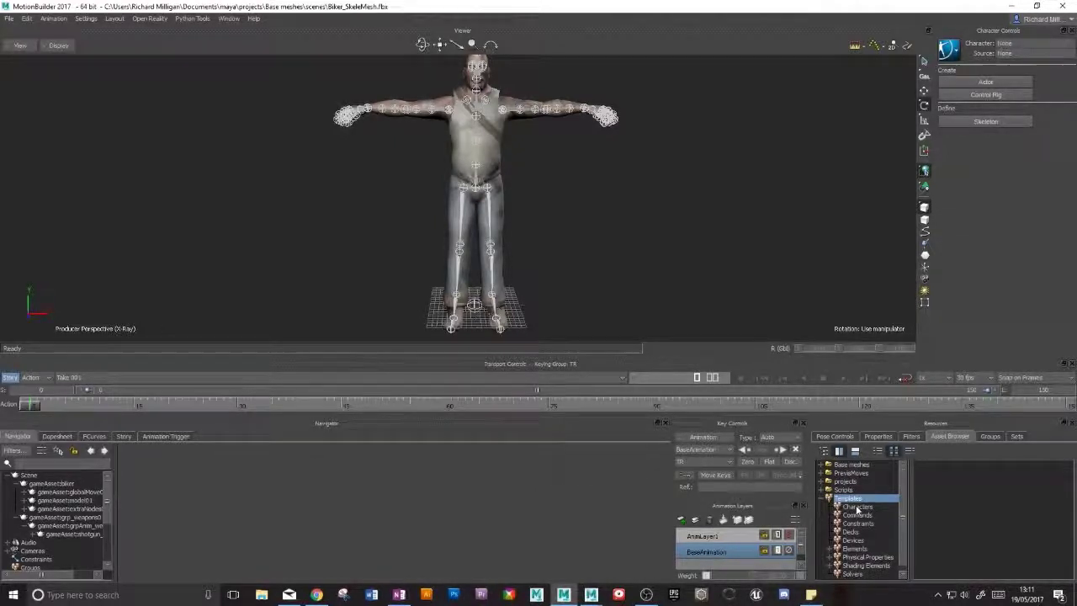
click(858, 507)
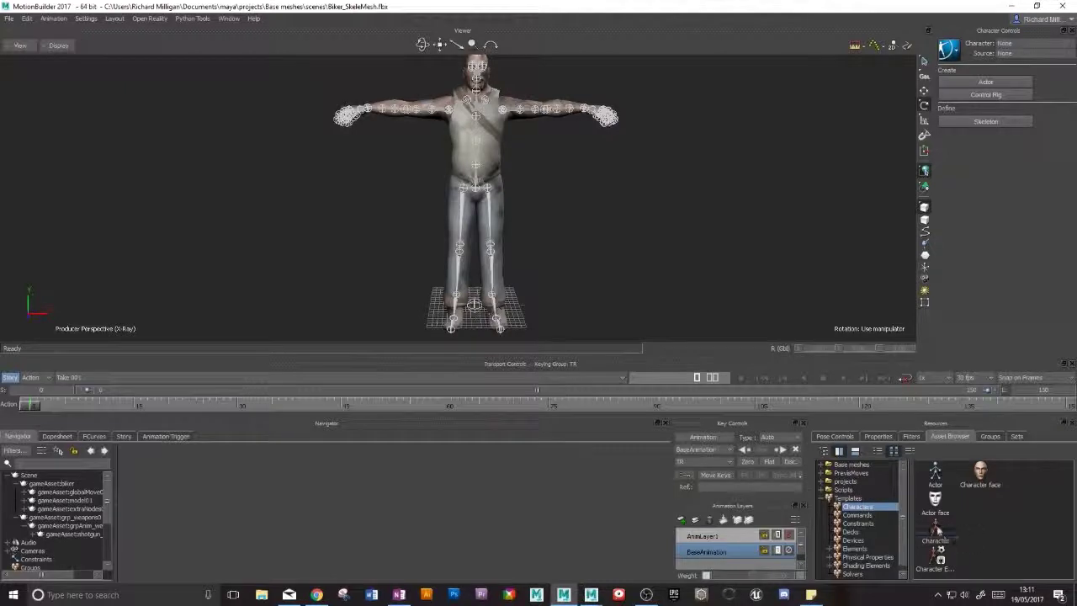
- Apply the Character template to the biker's bn_spA01 joint and dismiss the list of missing nodes
click(948, 543)
drag(935, 526, 801, 329)
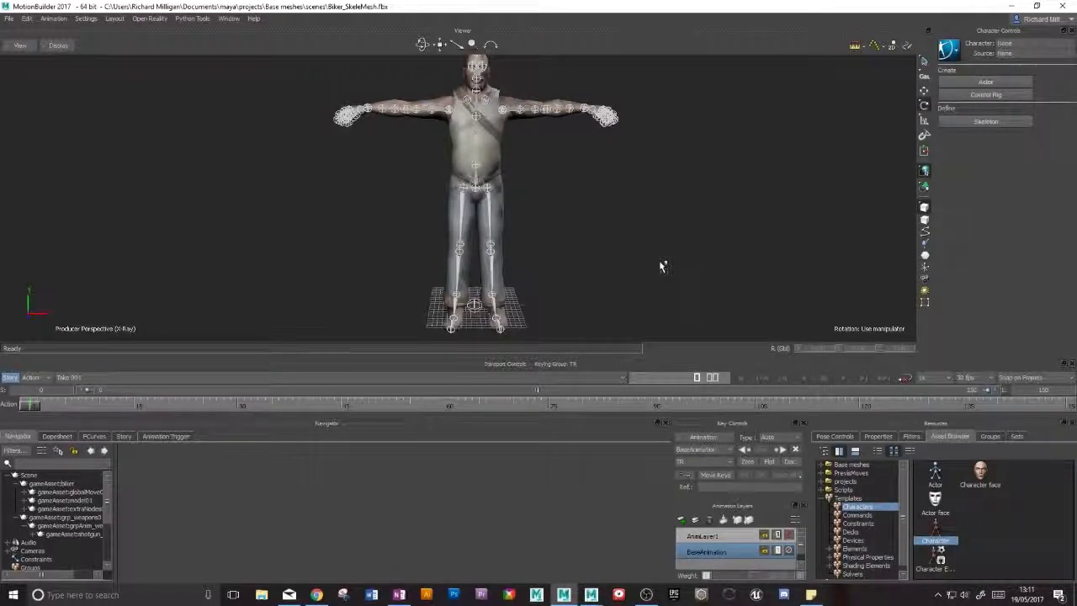
click(492, 212)
click(476, 193)
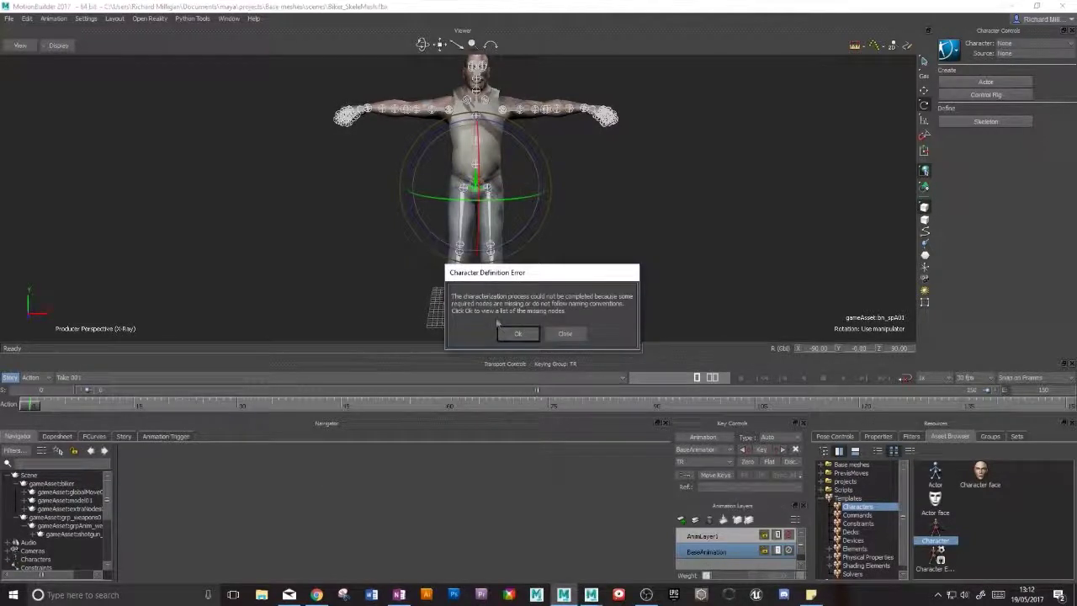
click(517, 334)
click(531, 402)
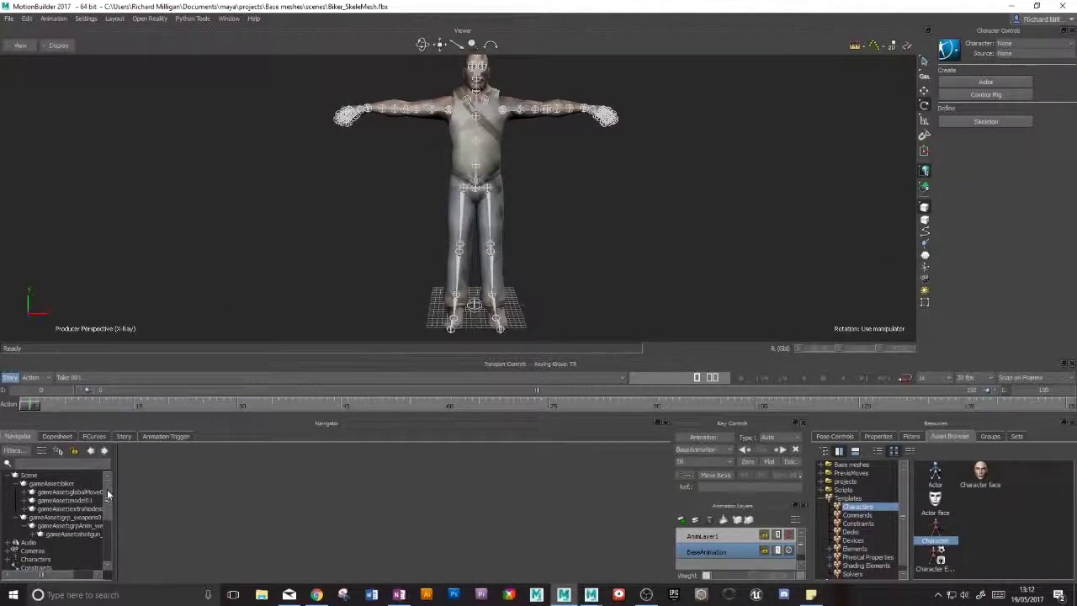
- Rename the new character in the scene's Characters group as Biker_Character
scroll(76, 504, down, 3)
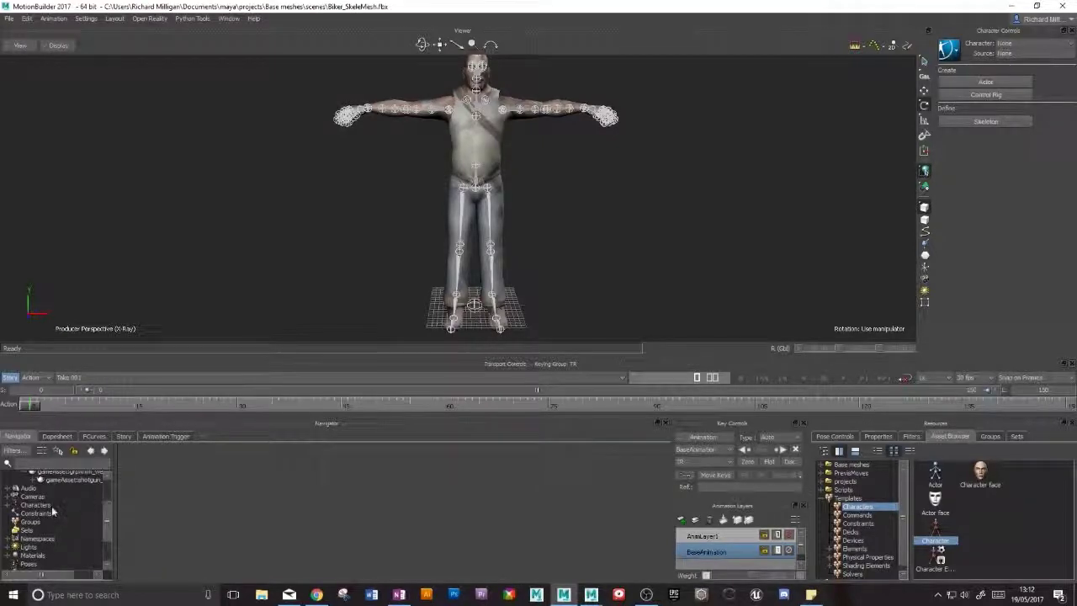
click(33, 505)
click(7, 505)
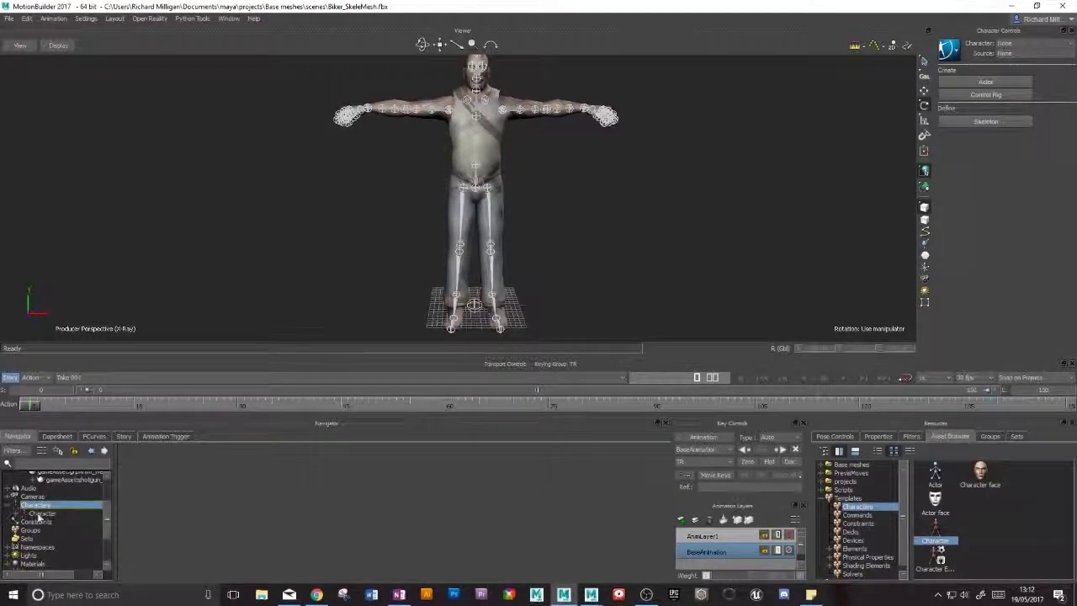
click(39, 514)
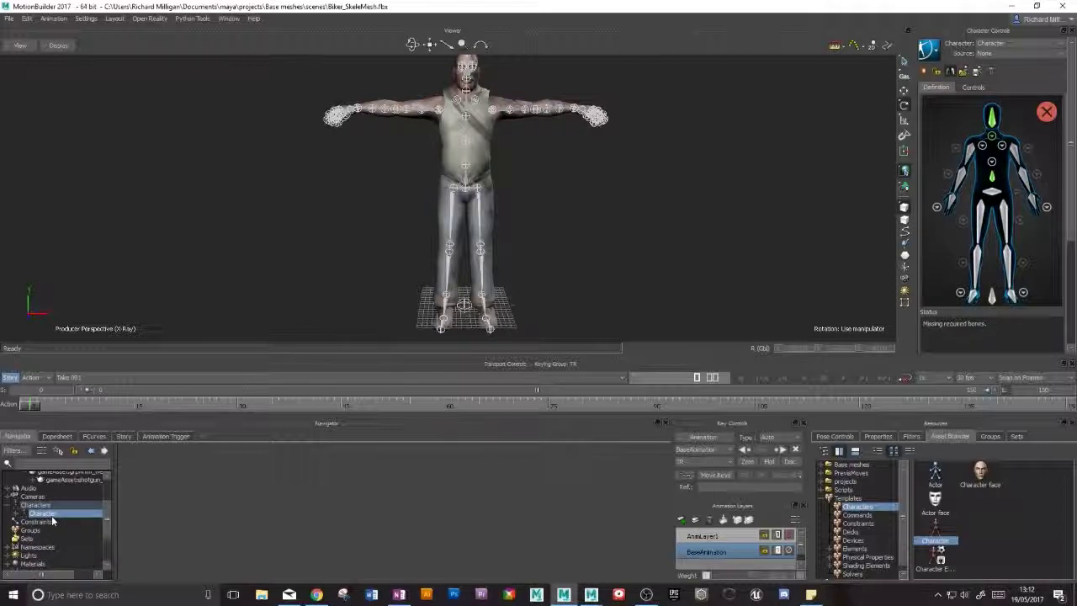
right_click(56, 517)
click(79, 453)
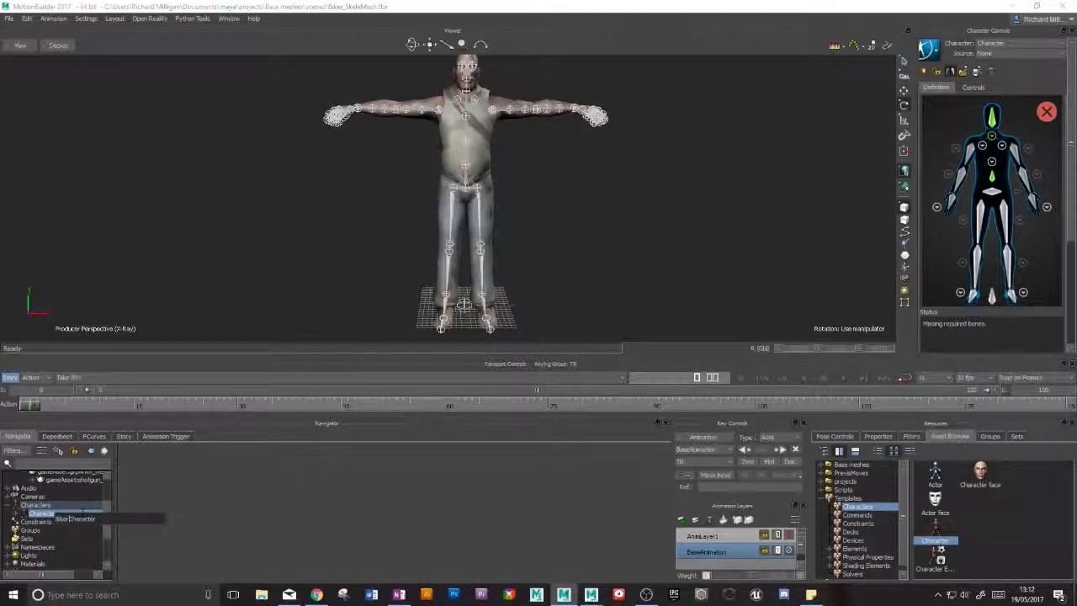
text(Biker_Character)
key(Return)
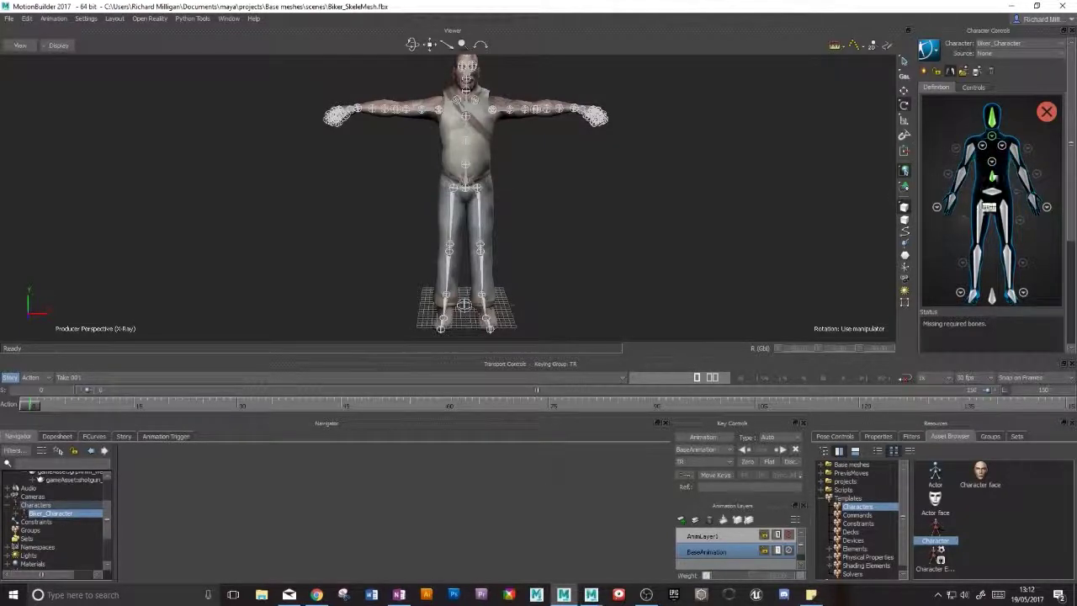
- Examine which joints are mapped to the head and spine slots of the Biker_Character definition
click(991, 115)
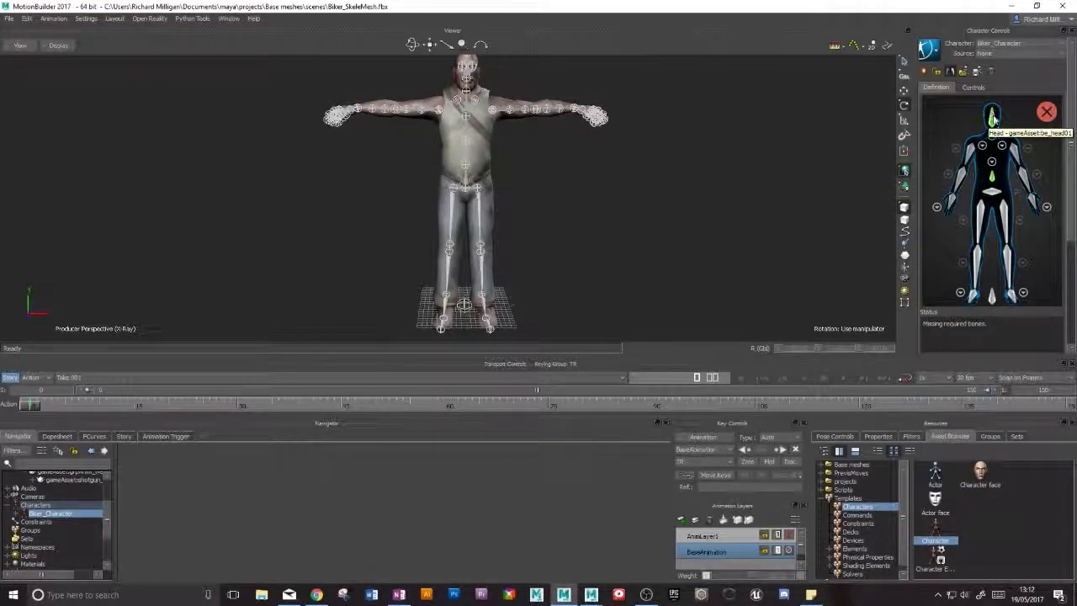
key(f)
drag(547, 200, 501, 183)
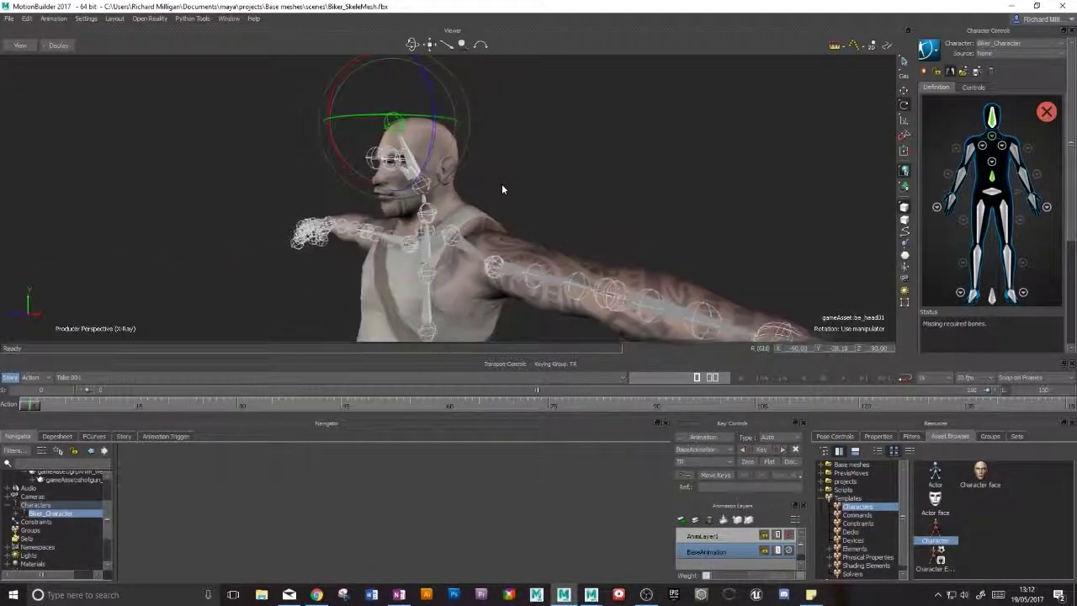
click(992, 179)
alt+middle_drag(560, 207, 602, 73)
alt+right_drag(603, 73, 620, 180)
drag(620, 180, 593, 120)
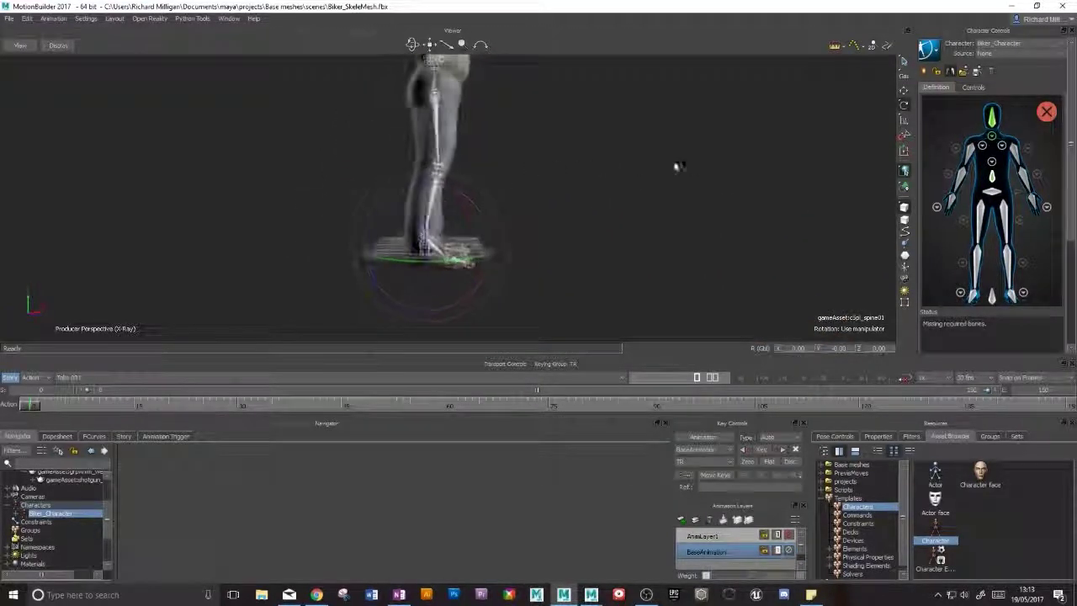
alt+middle_drag(594, 120, 577, 160)
alt+drag(577, 160, 574, 178)
scroll(578, 177, down, 2)
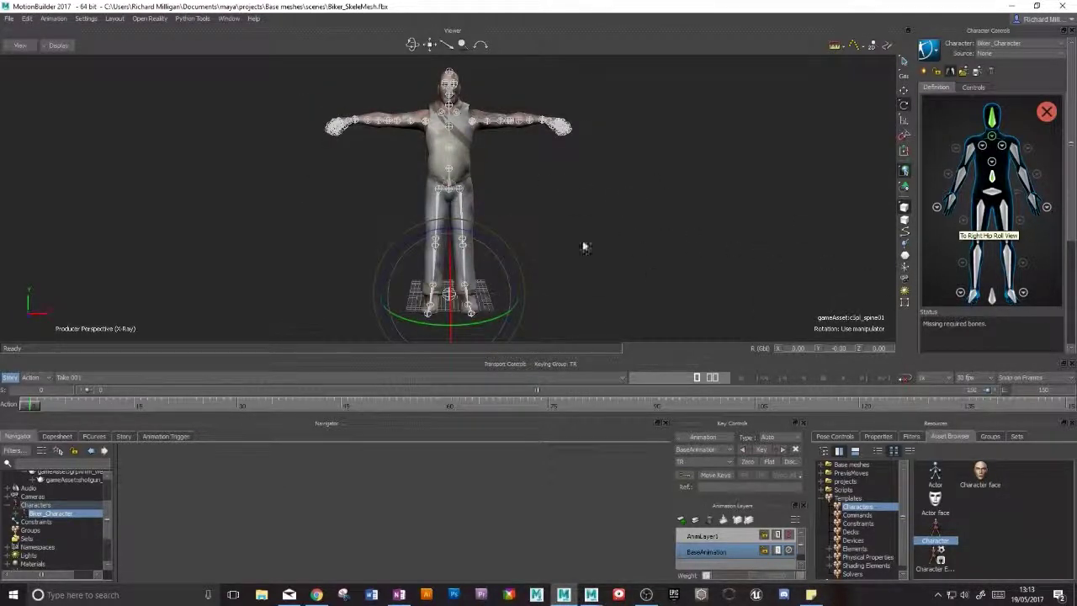
alt+drag(617, 238, 586, 194)
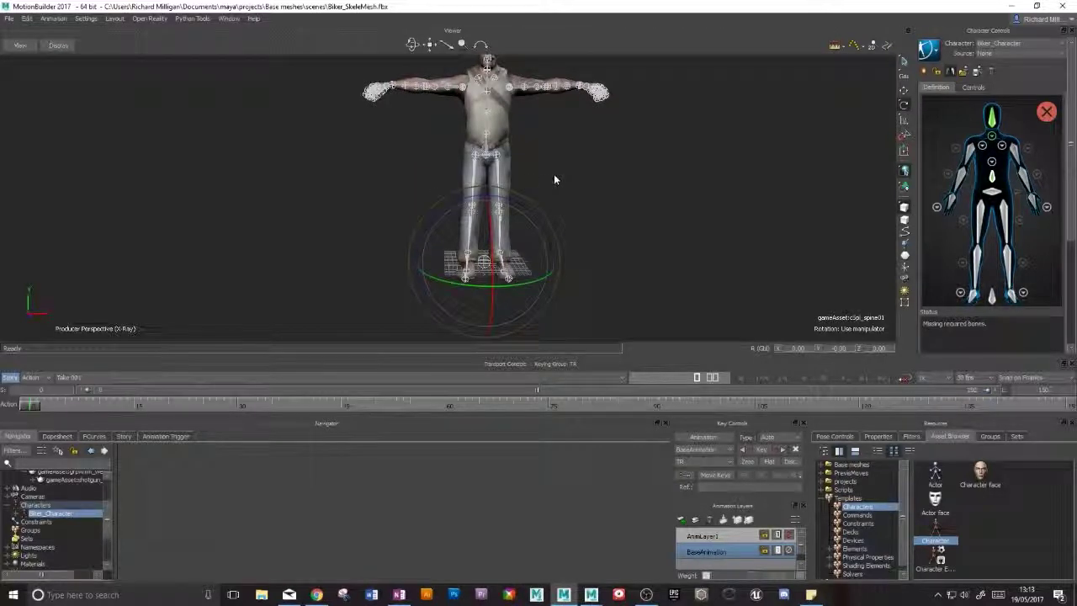
- Assign the bn_l_thigh01 bone to the left thigh slot and the bn_l_knee_b01 bone to the left lower leg slot
click(497, 178)
alt+drag(703, 186, 561, 203)
scroll(546, 215, up, 3)
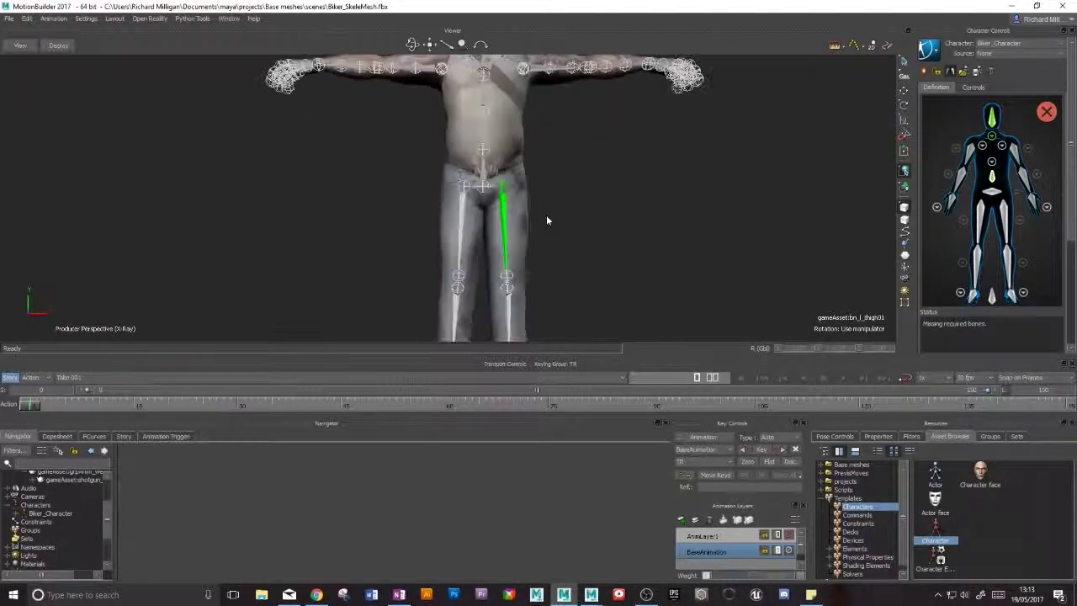
scroll(537, 207, up, 3)
mouse_move(527, 200)
alt+middle_down()
mouse_move(541, 185)
mouse_move(547, 195)
alt+middle_up()
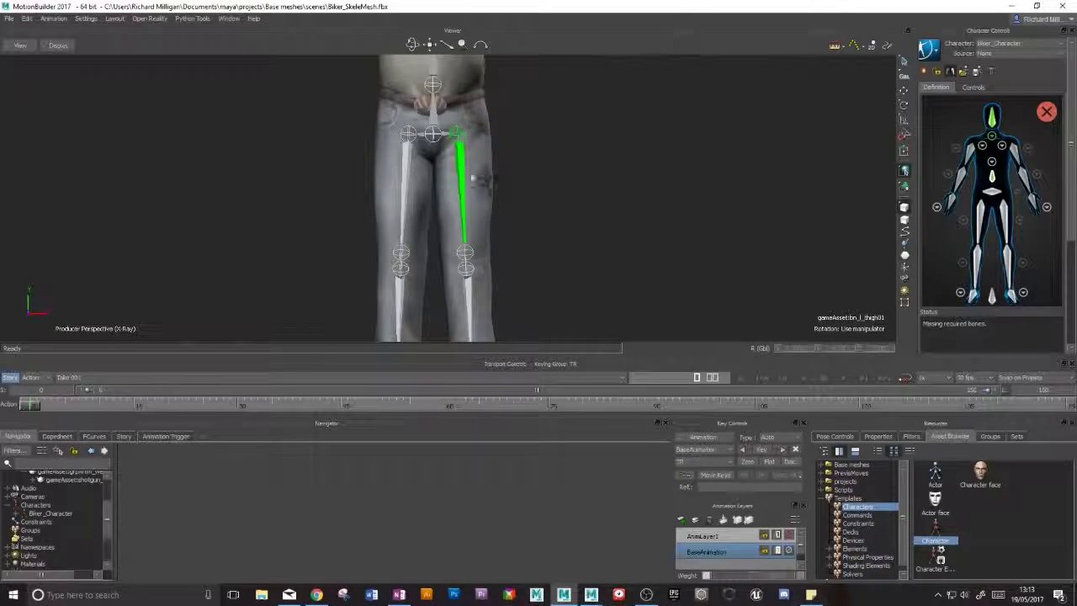
right_click(1001, 212)
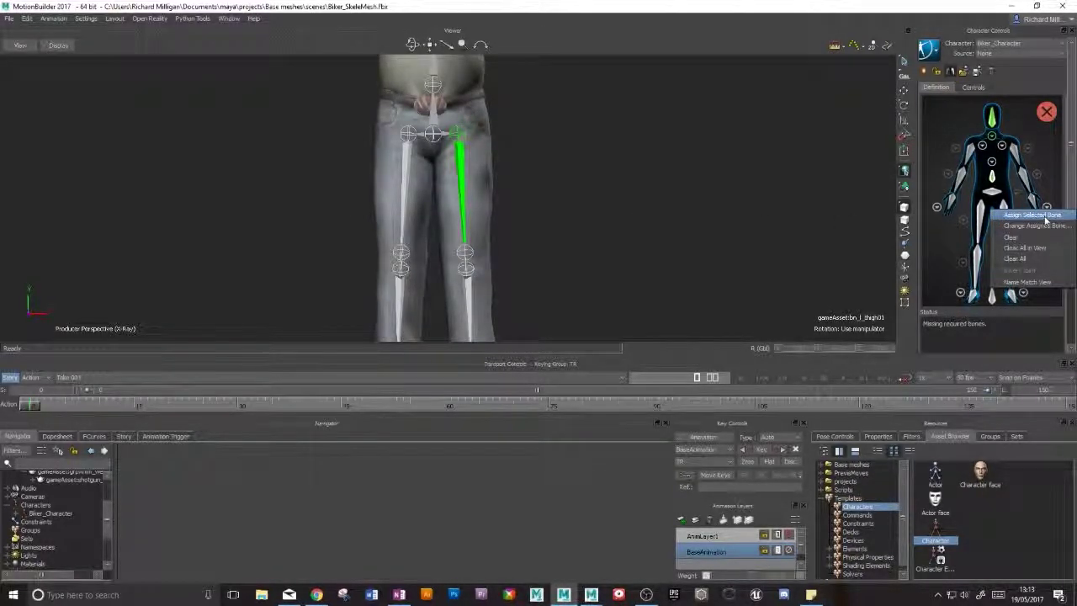
click(1044, 217)
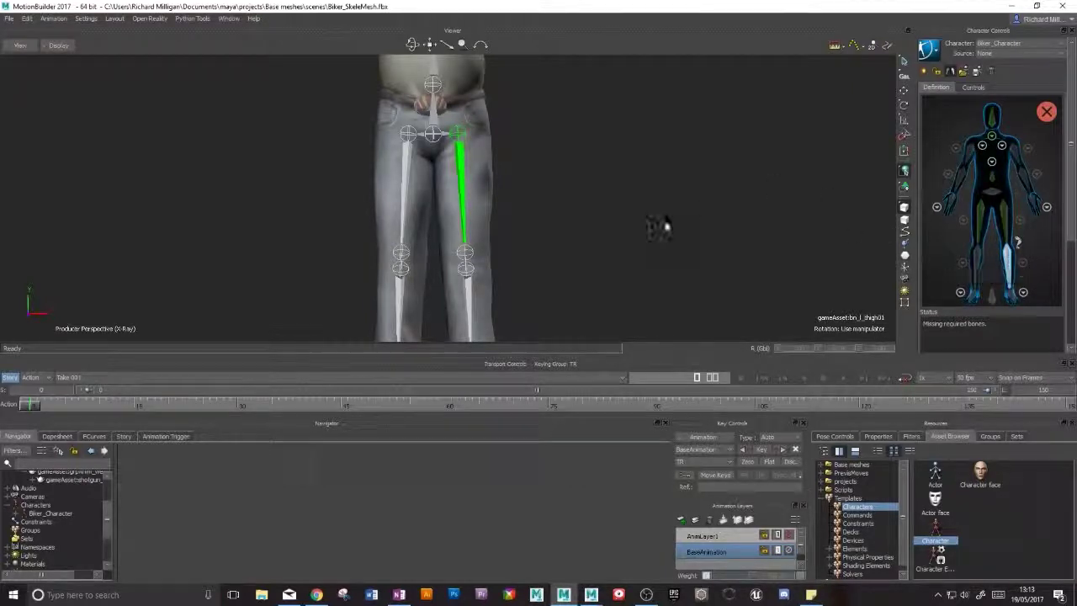
alt+middle_drag(636, 232, 663, 83)
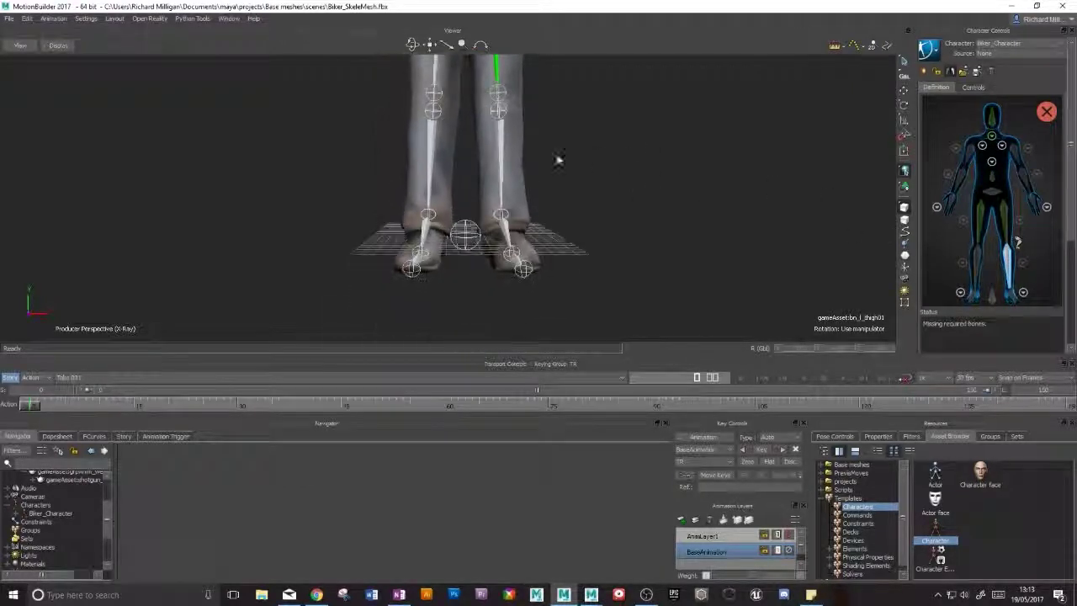
click(500, 137)
alt+middle_drag(646, 152, 674, 227)
double_click(991, 194)
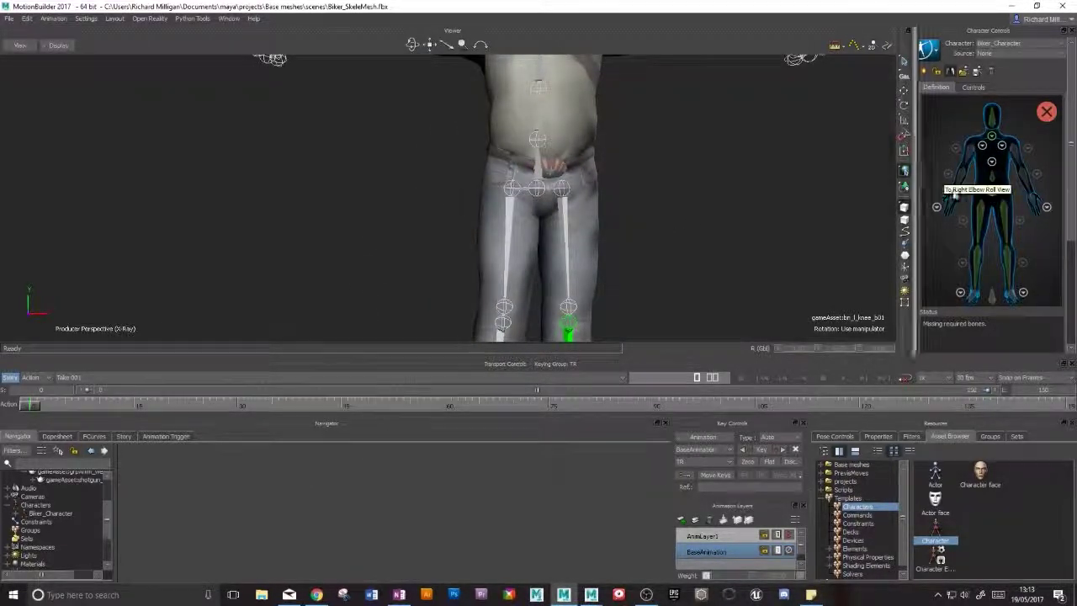
click(991, 193)
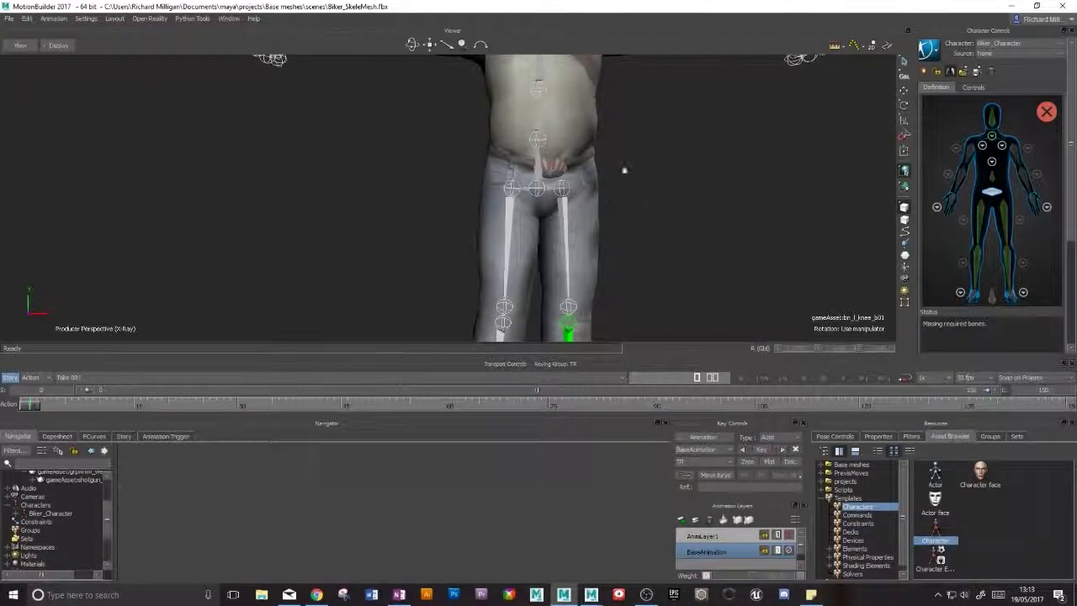
click(560, 175)
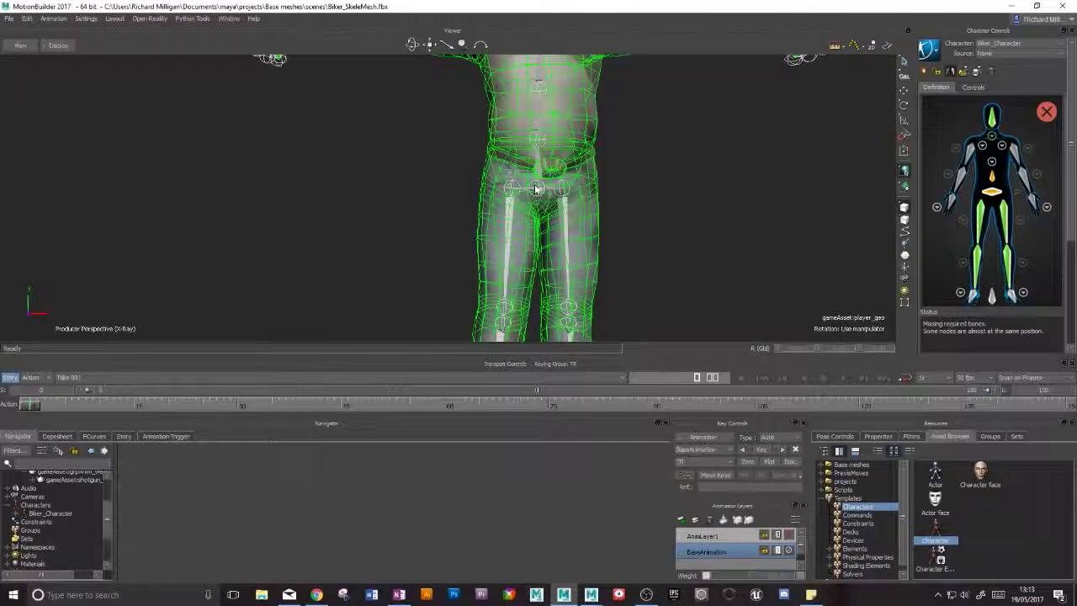
- Reassign the Hips slot to the bn_spA01 bone and accept replacing the existing assignment
click(538, 178)
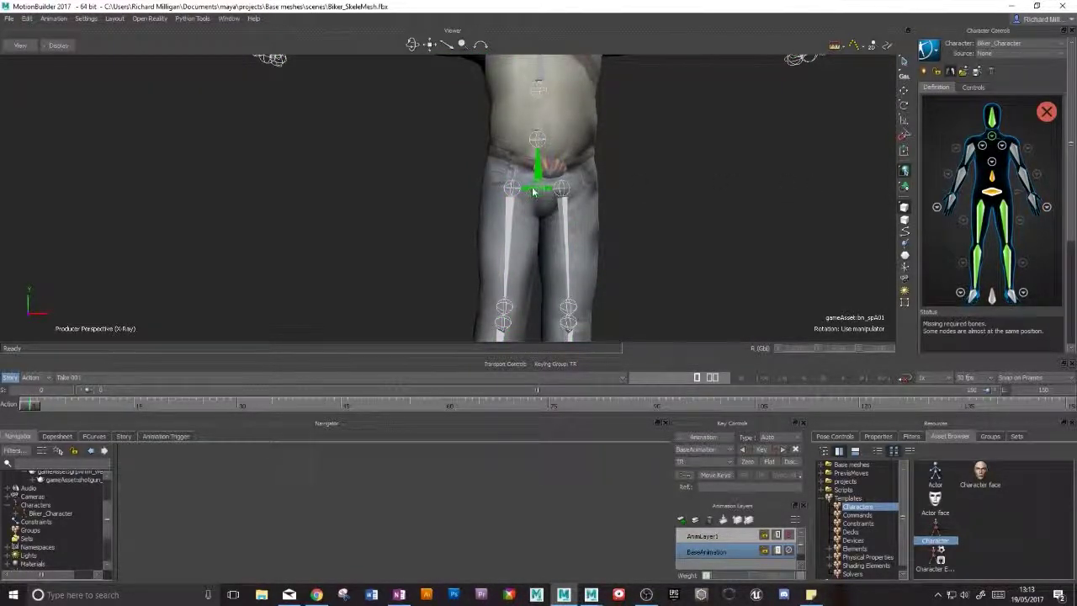
right_click(992, 193)
click(1001, 199)
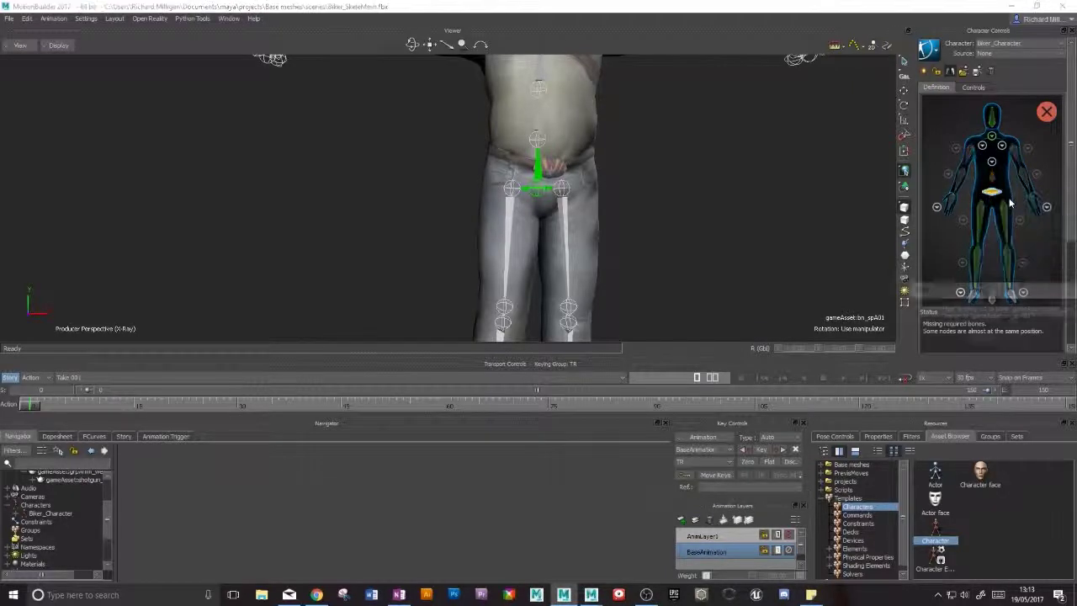
drag(976, 290, 811, 196)
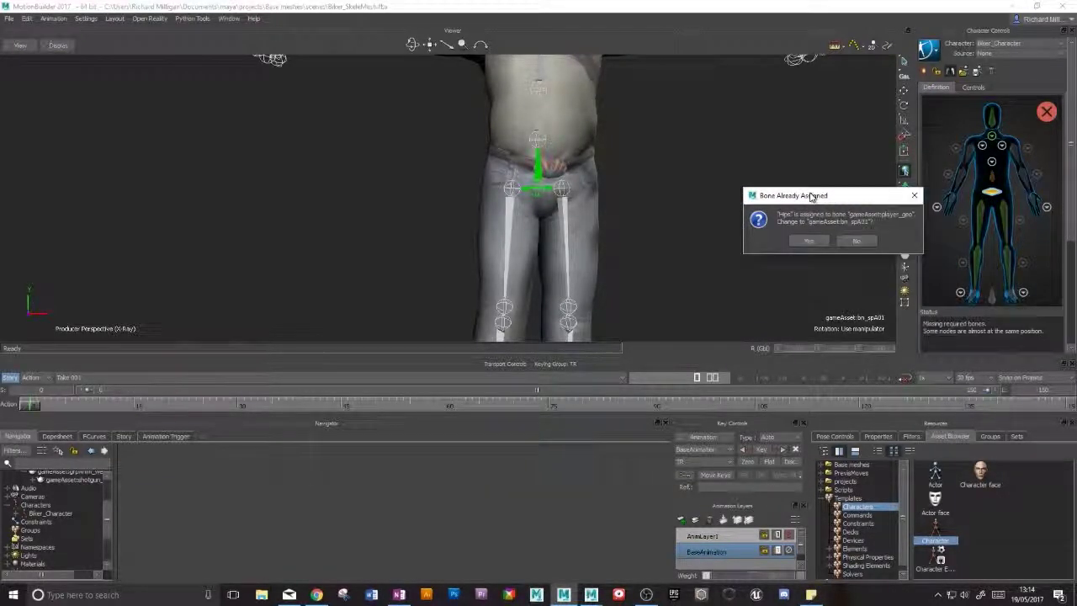
click(805, 241)
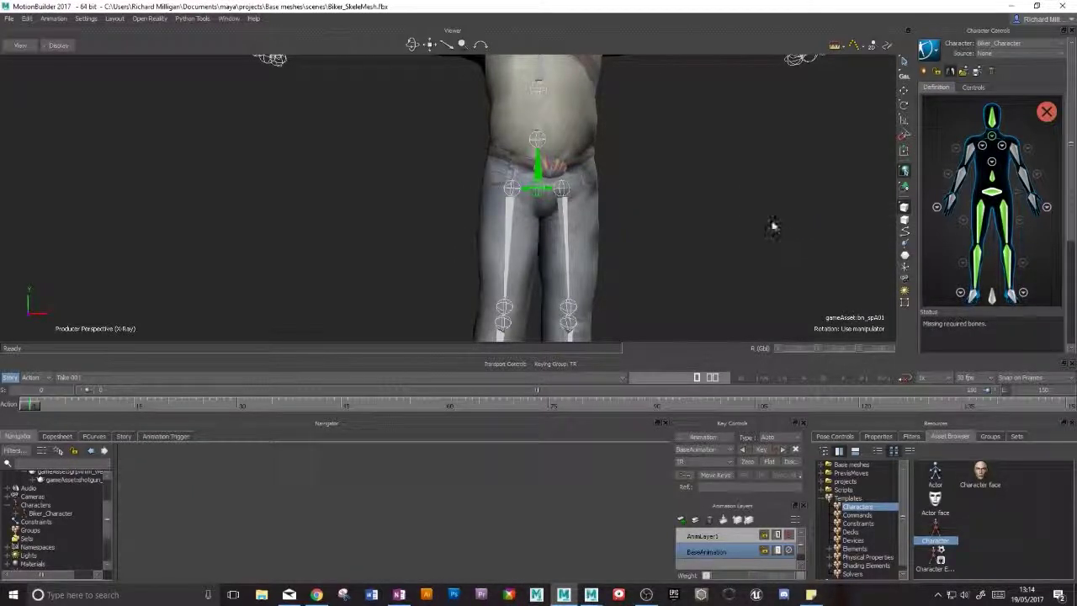
- Reassign the Spine slot to the bn_spB01 bone and accept replacing the existing assignment
alt+middle_drag(675, 255, 660, 220)
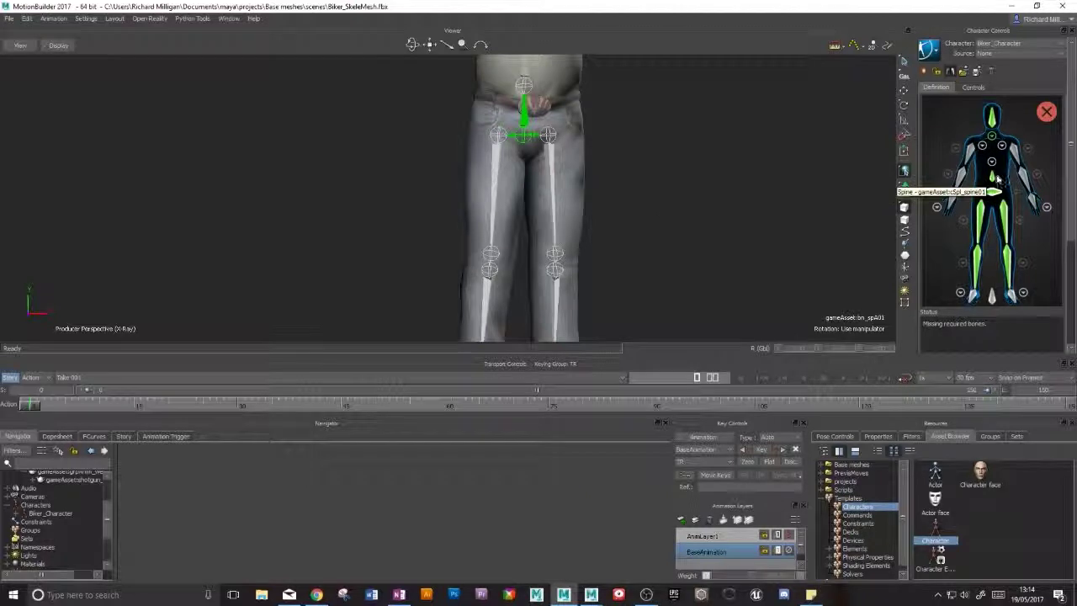
alt+middle_drag(728, 164, 705, 200)
click(538, 168)
right_click(990, 179)
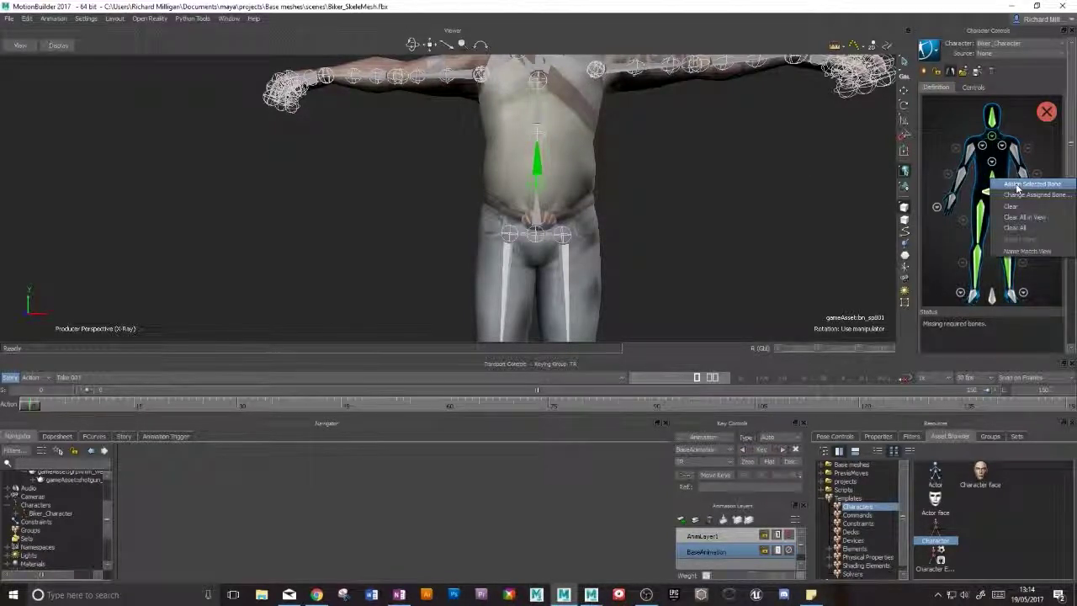
click(1031, 185)
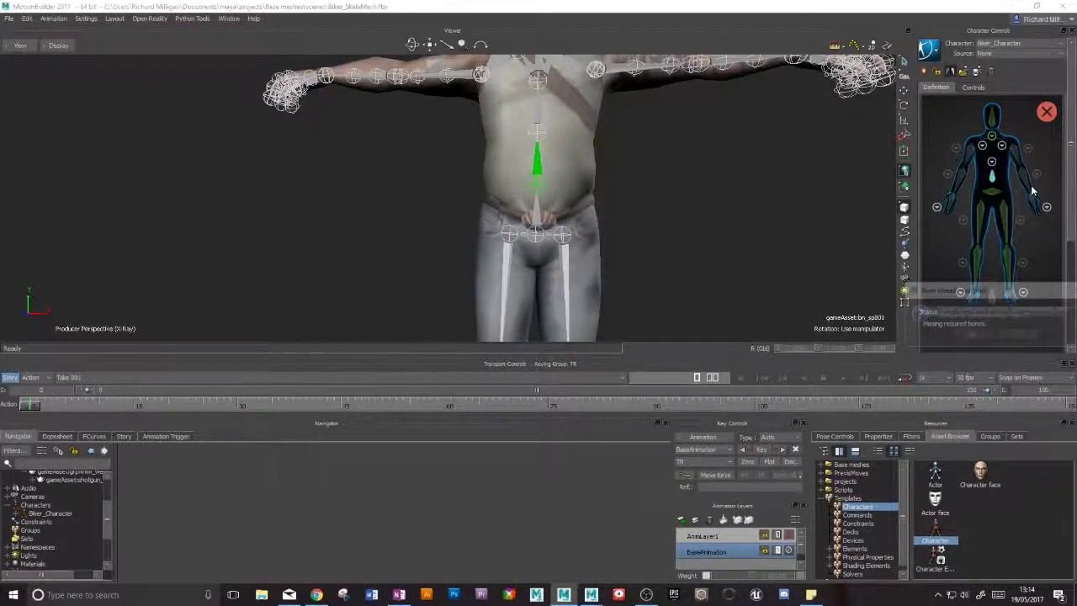
click(971, 336)
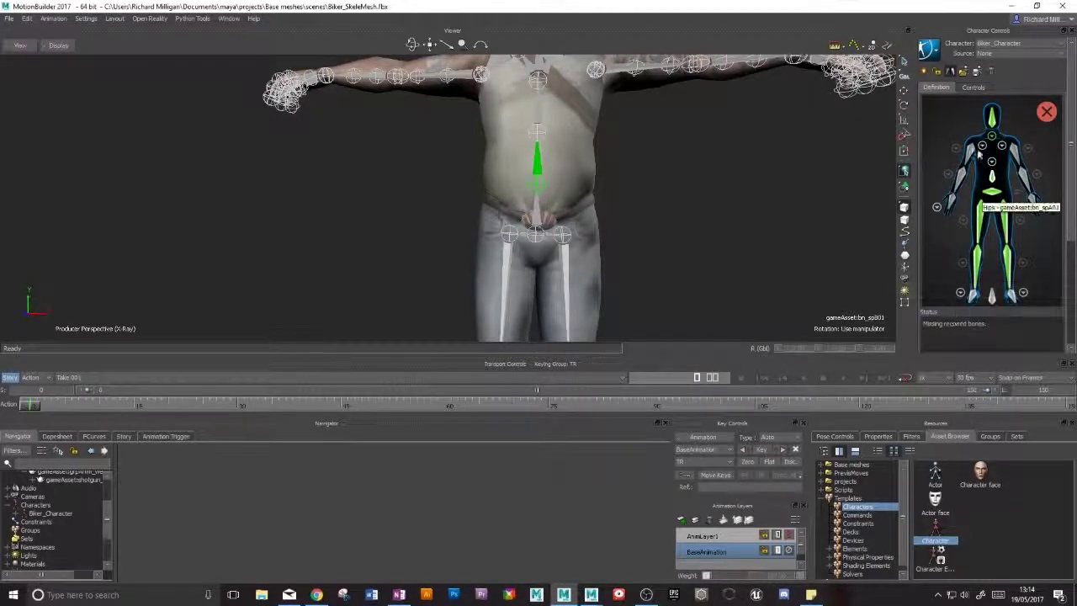
- Assign bn_spC01 and bn_spD01 to the two lowest slots of the detailed spine definition and return to the full body
click(991, 168)
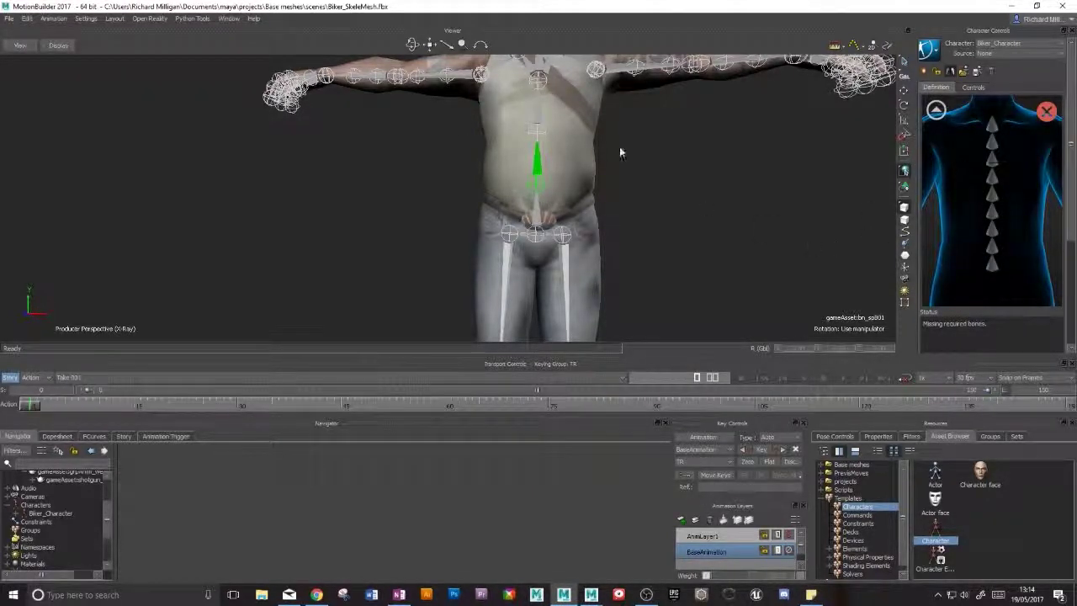
alt+middle_drag(620, 150, 601, 214)
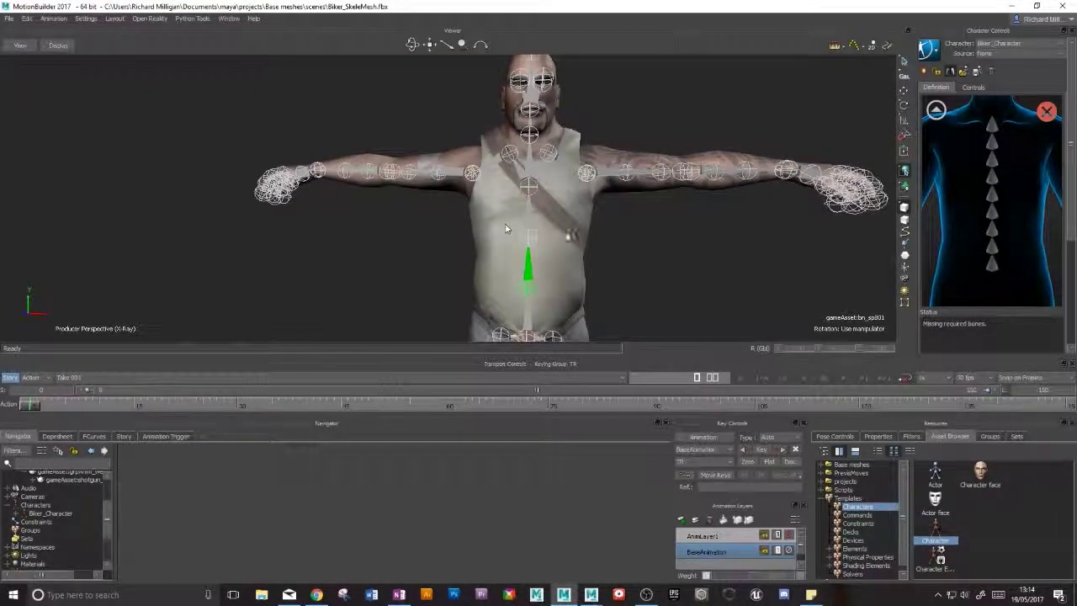
click(527, 228)
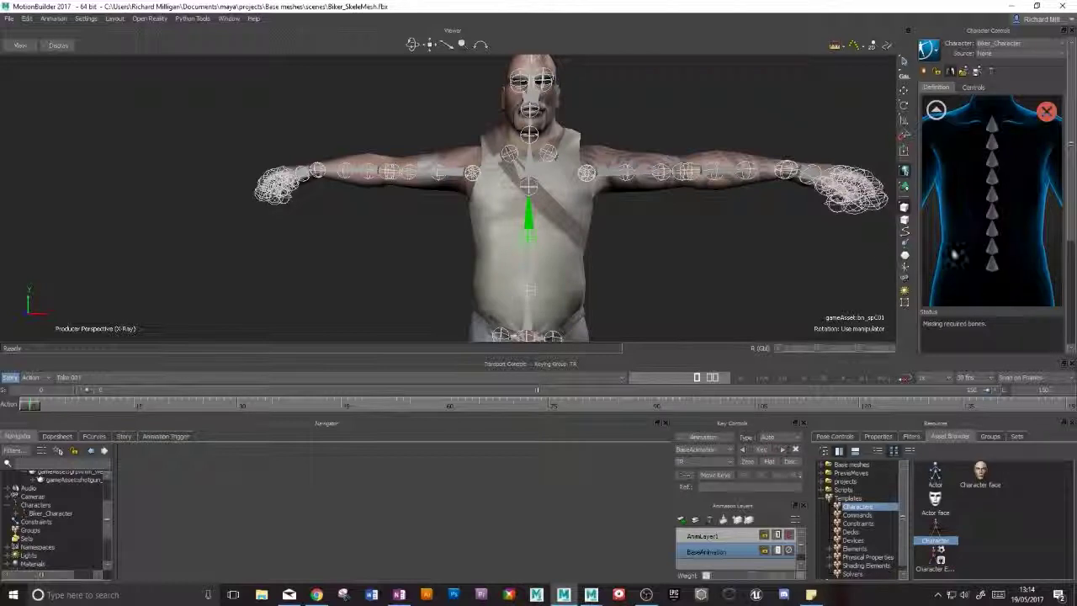
right_click(992, 270)
click(1031, 272)
click(530, 181)
right_click(992, 251)
click(1014, 253)
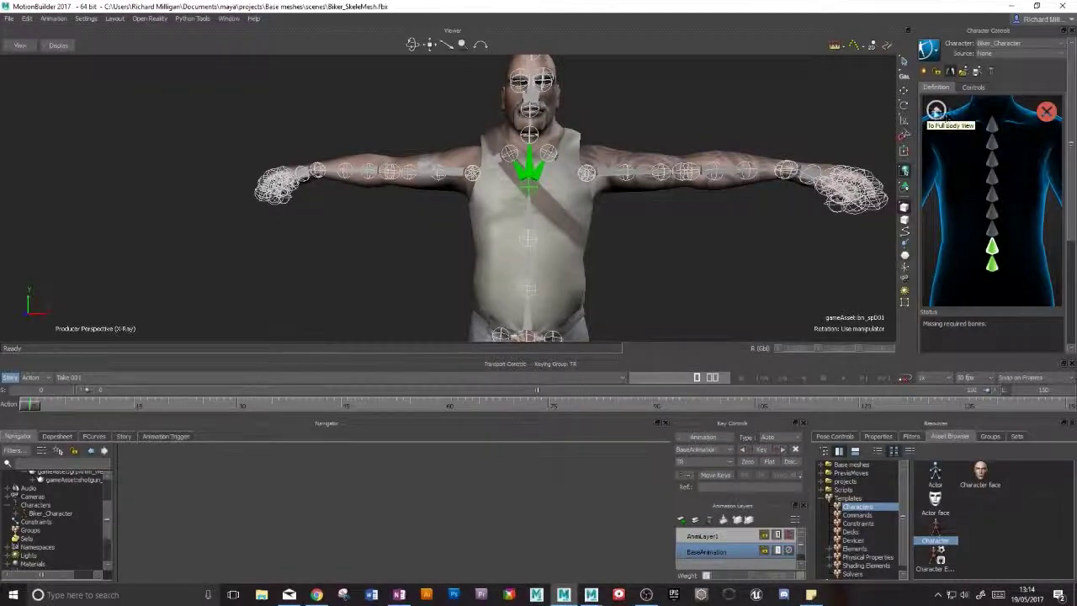
click(935, 111)
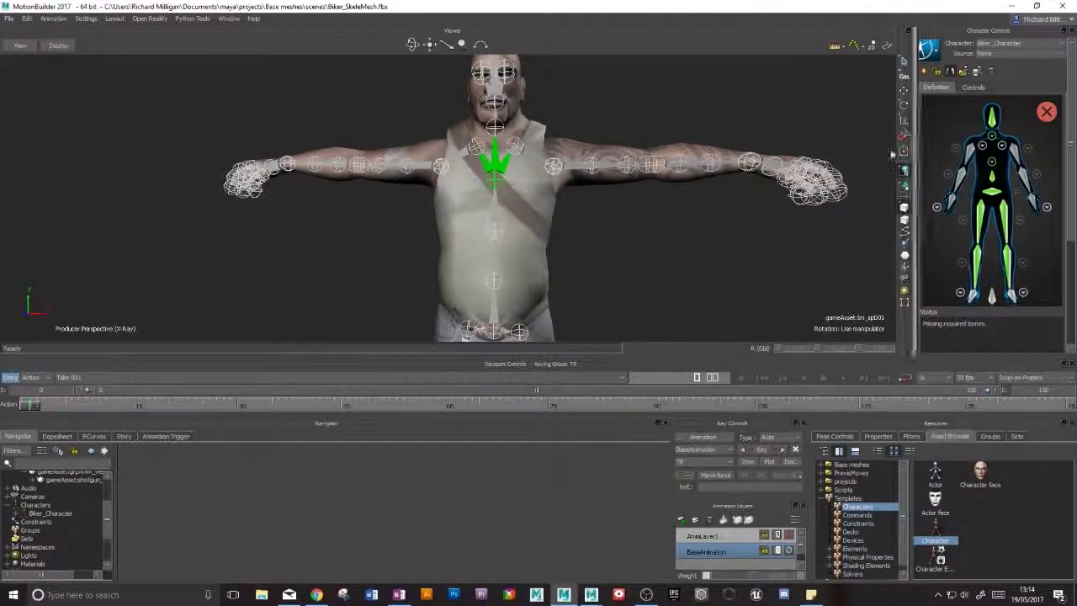
- Assign the bn_l_shld01 bone to the inner slot of the left shoulder definition
scroll(574, 183, up, 5)
alt+drag(626, 169, 582, 157)
scroll(504, 151, up, 2)
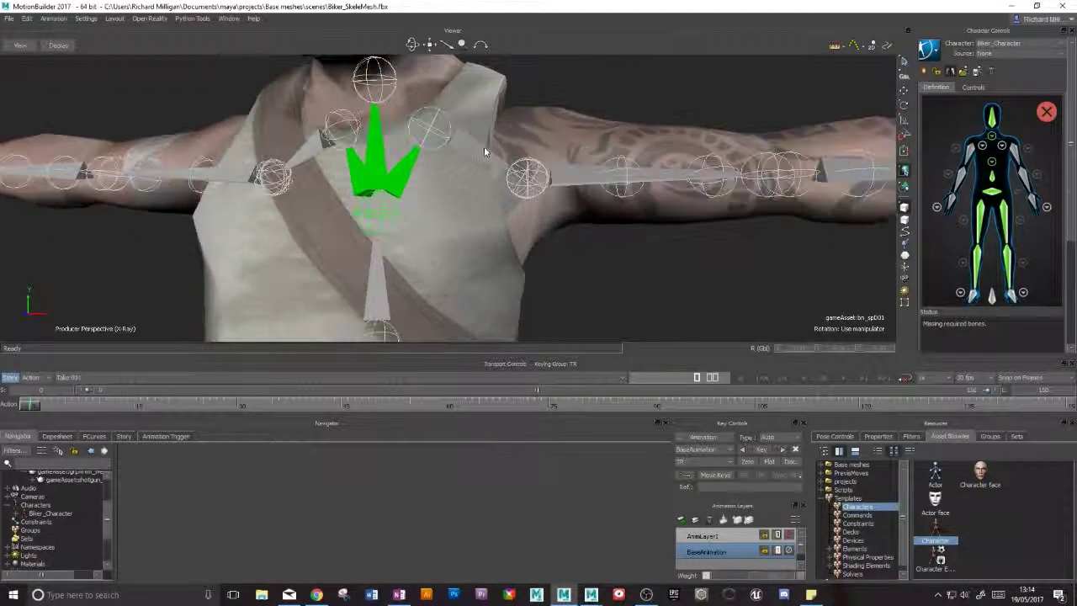
click(484, 151)
alt+drag(478, 155, 569, 154)
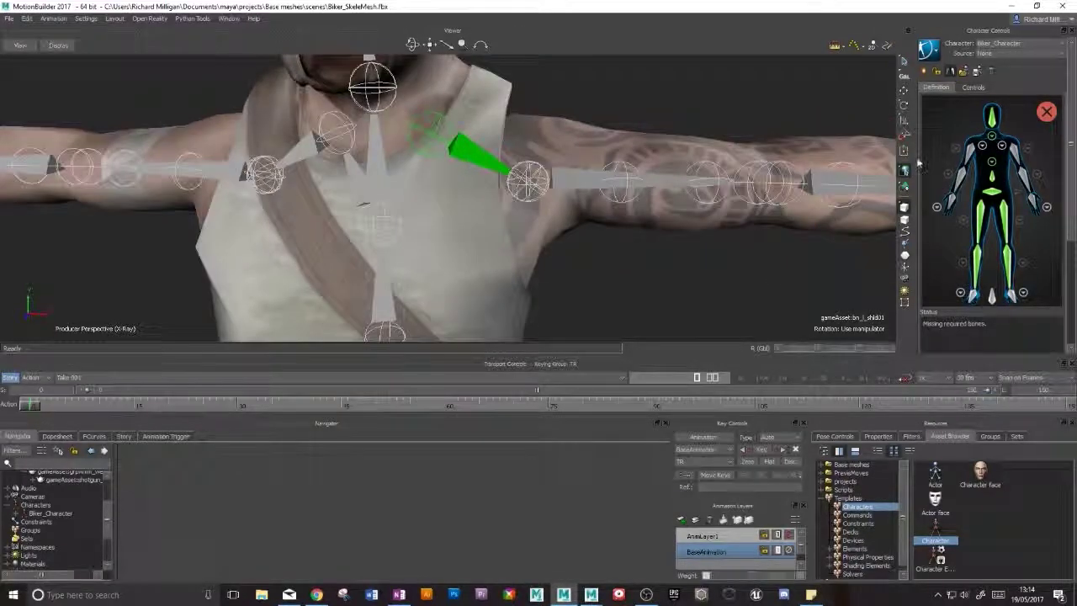
click(1005, 146)
right_click(961, 208)
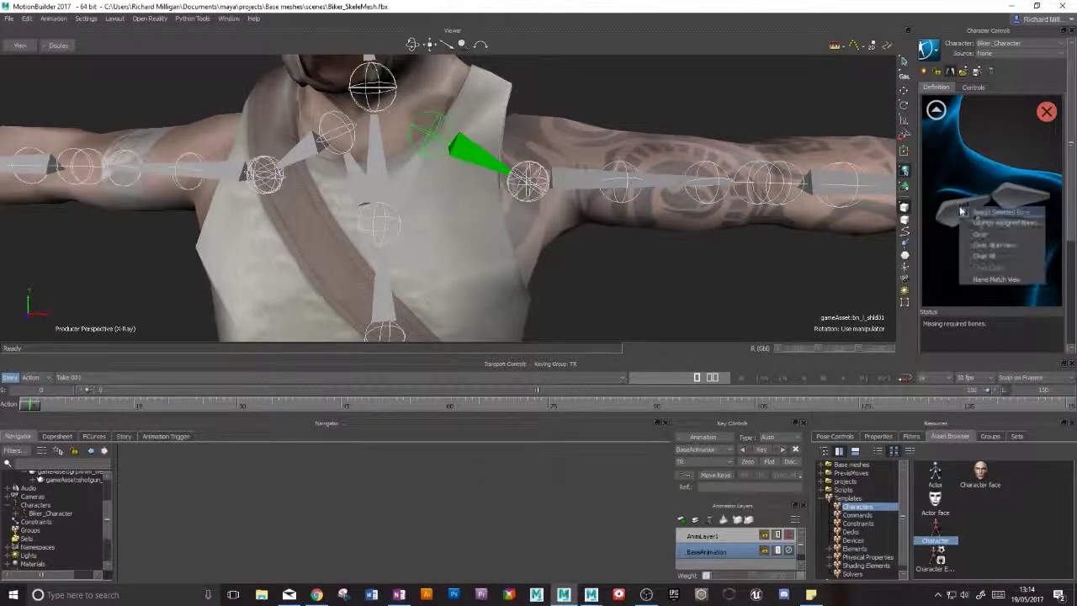
click(999, 212)
- Examine the names and properties of the overlapping joints where the left shoulder meets the upper arm
alt+drag(576, 194, 500, 200)
click(500, 201)
scroll(485, 194, up, 5)
scroll(485, 194, down, 5)
scroll(486, 196, up, 3)
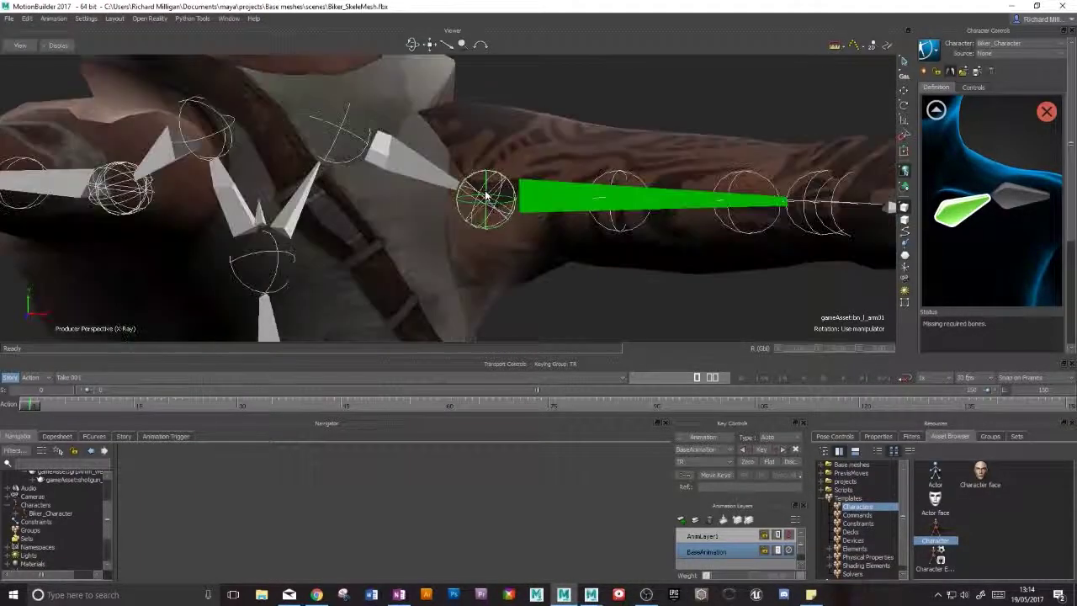
click(909, 436)
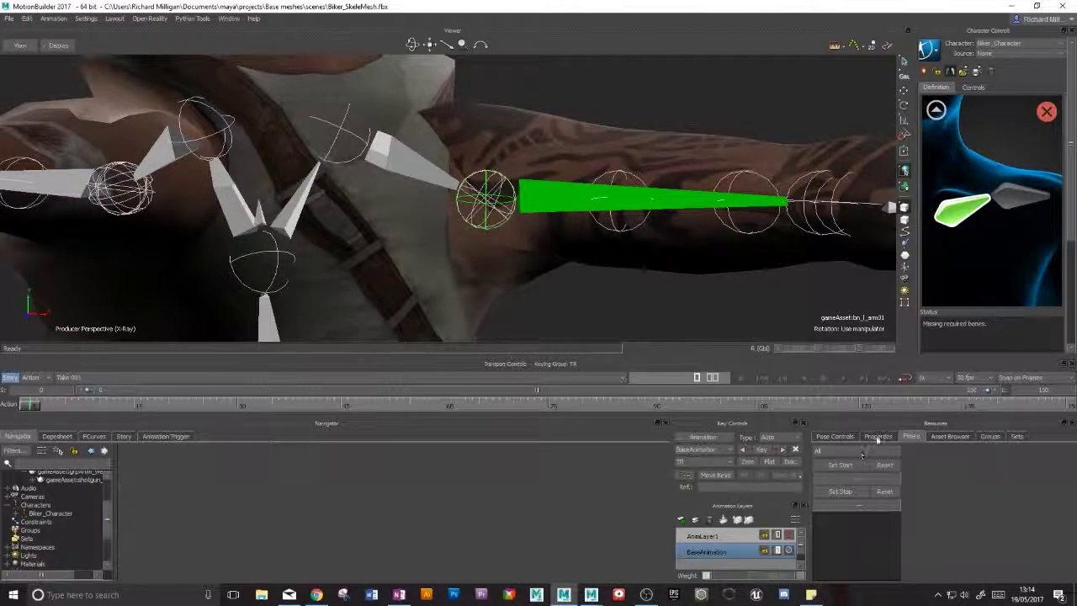
click(875, 437)
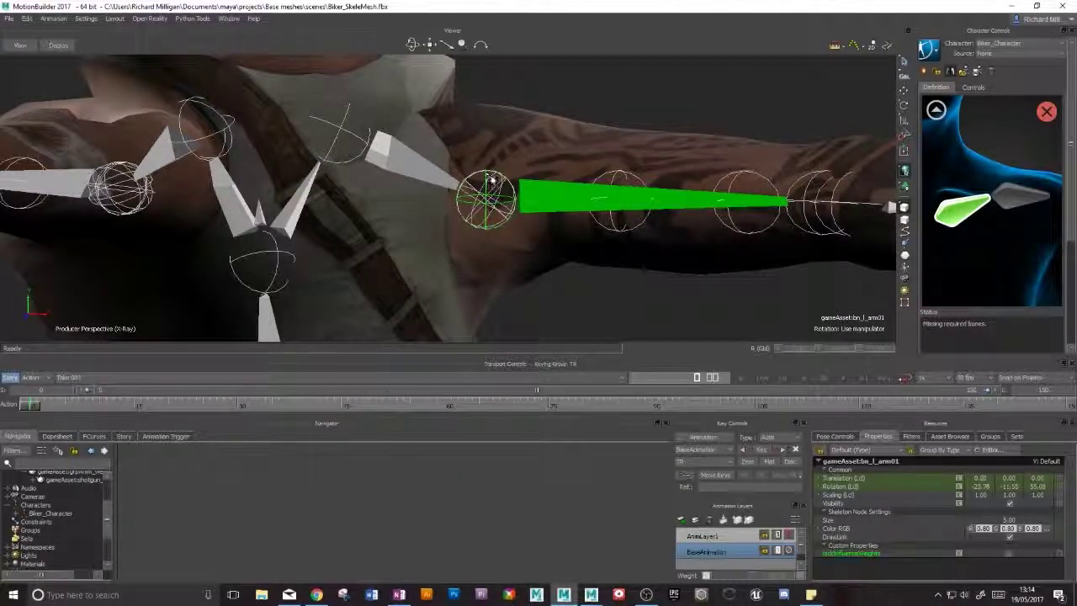
click(486, 180)
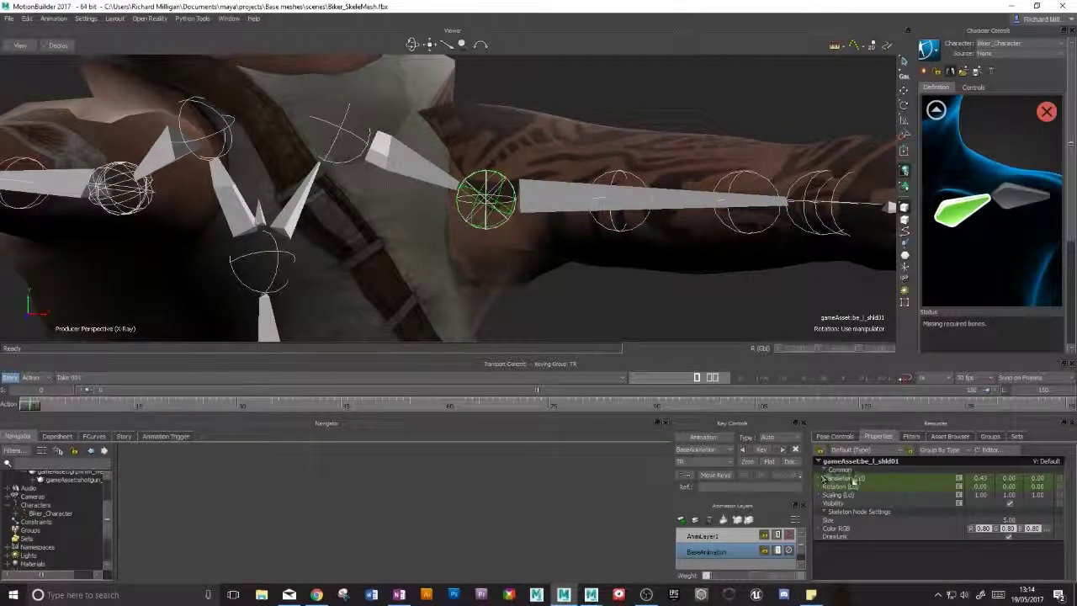
alt+middle_drag(505, 206, 442, 223)
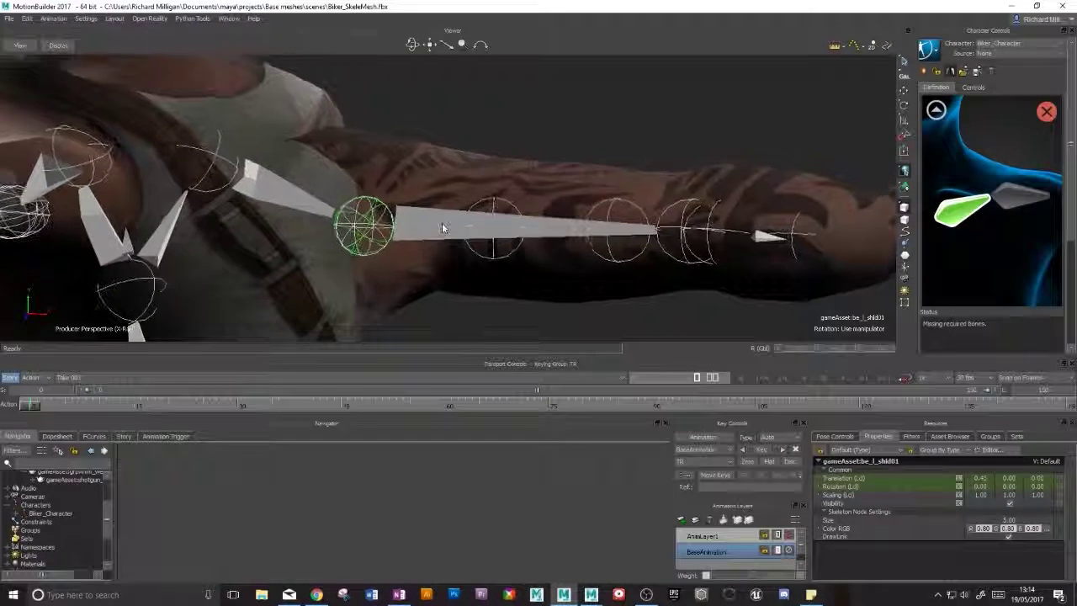
mouse_move(437, 225)
alt+mouse_down()
mouse_move(443, 262)
mouse_move(446, 207)
alt+mouse_up()
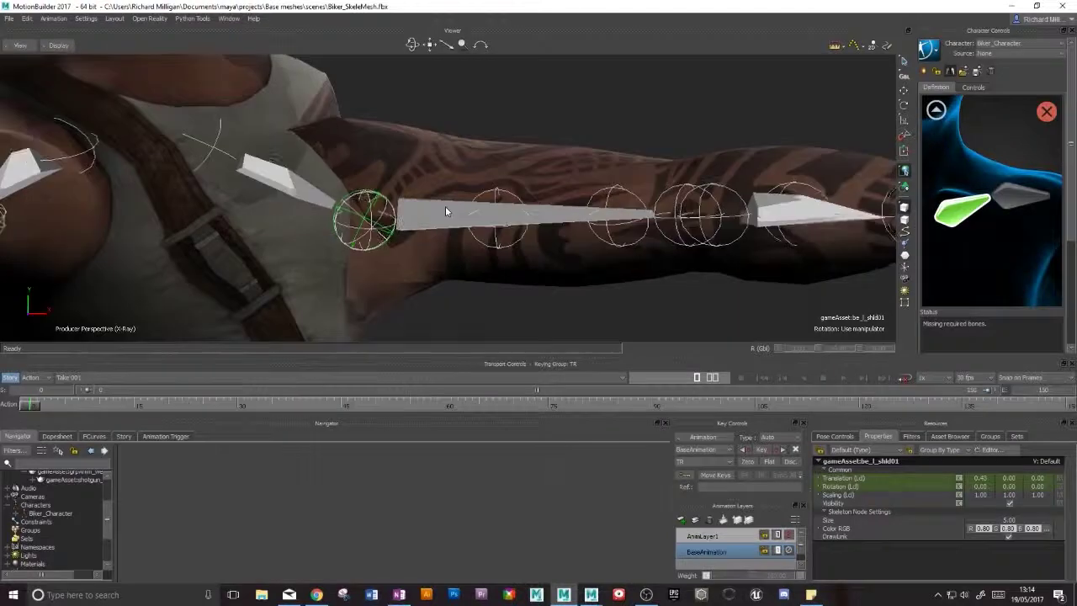
alt+middle_drag(392, 209, 443, 207)
alt+drag(441, 206, 508, 211)
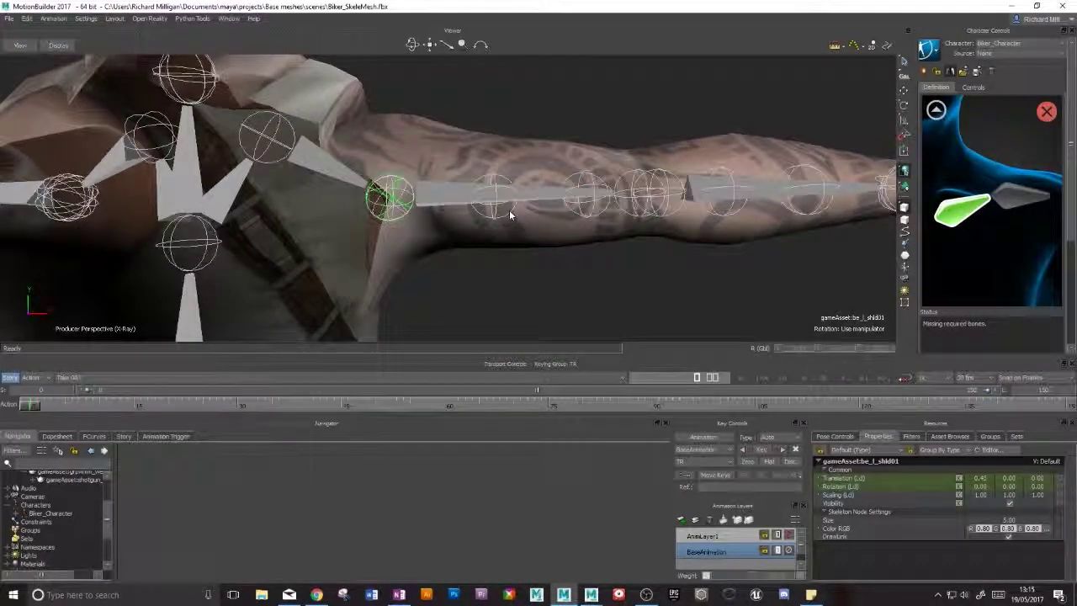
- Assign the bn_l_armTwist_b01 bone to the first slot of the left shoulder roll definition
click(492, 181)
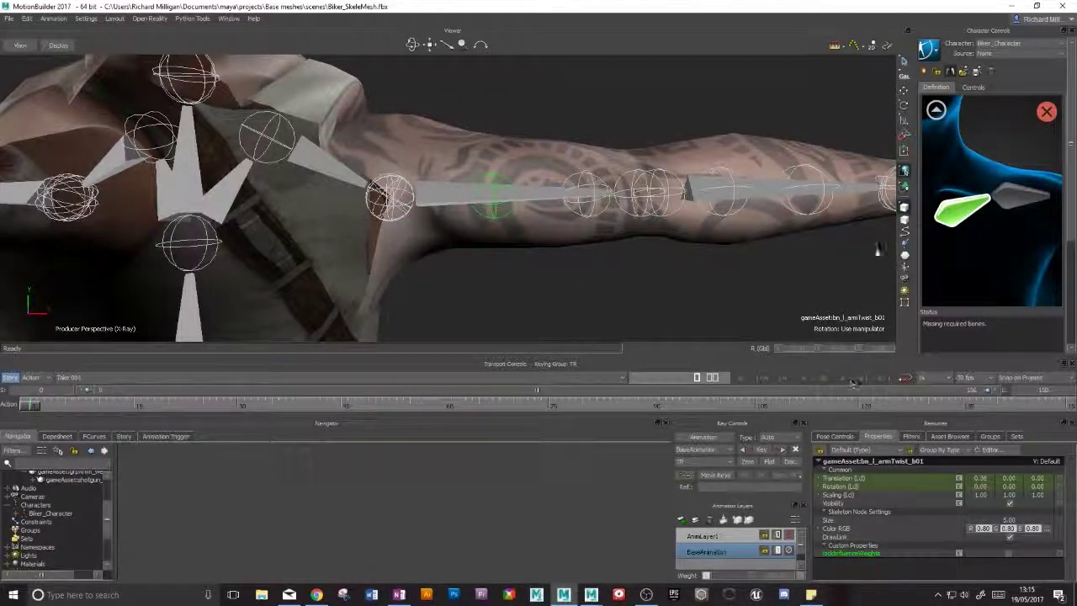
click(936, 110)
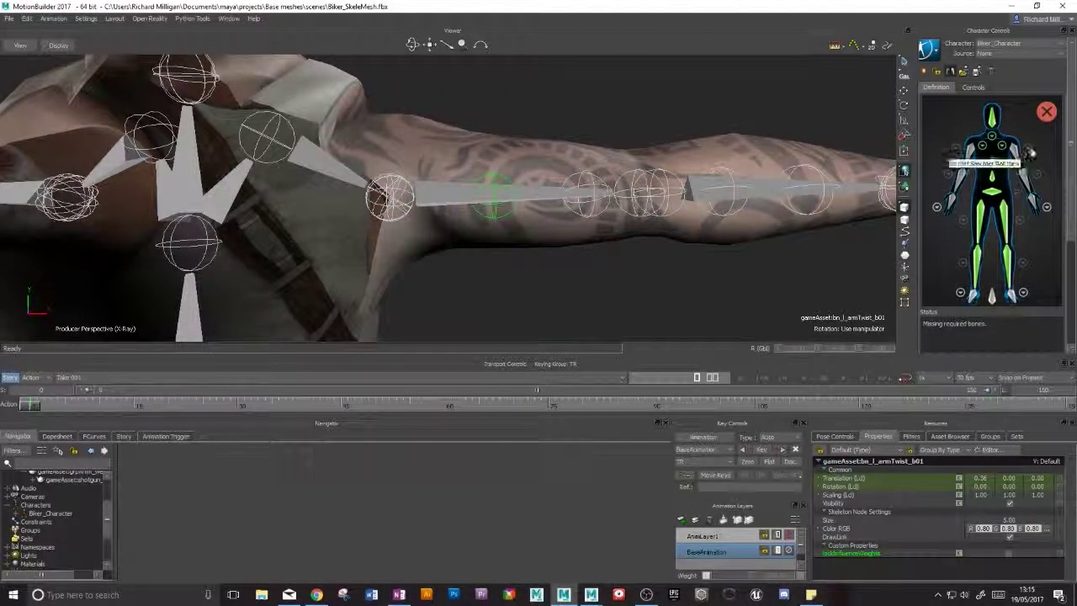
click(1029, 152)
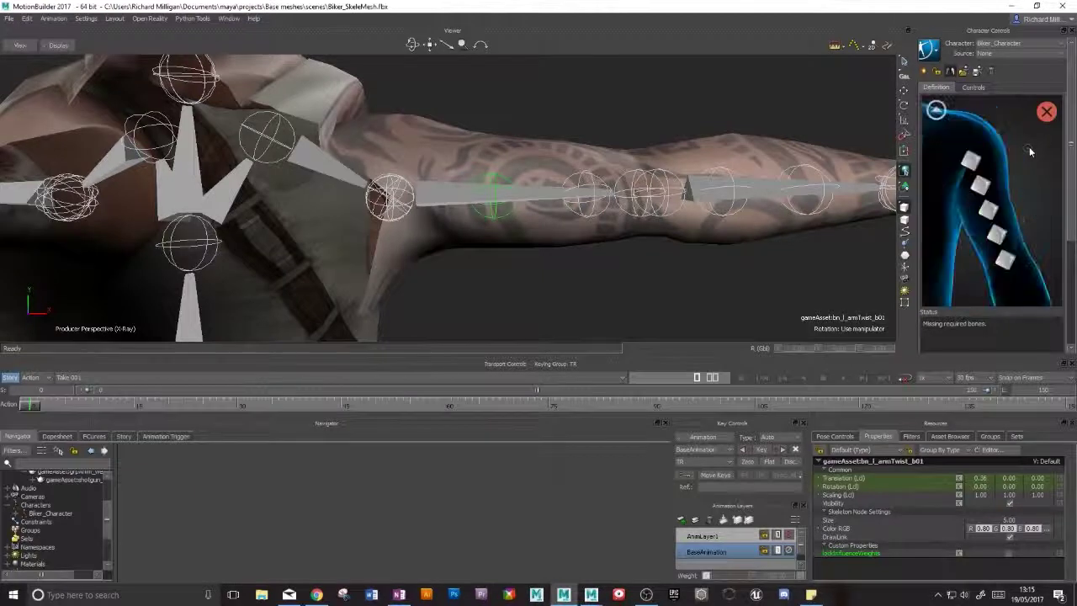
click(971, 160)
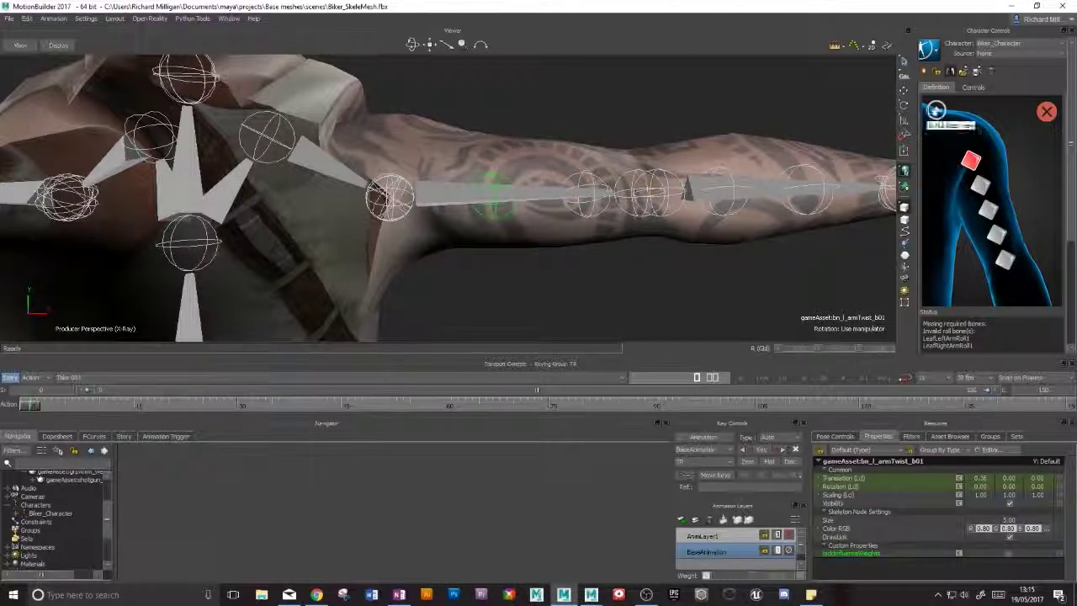
- Return to the full body definition and assign the bn_l_arm01 bone to the left upper arm slot
click(935, 110)
click(468, 184)
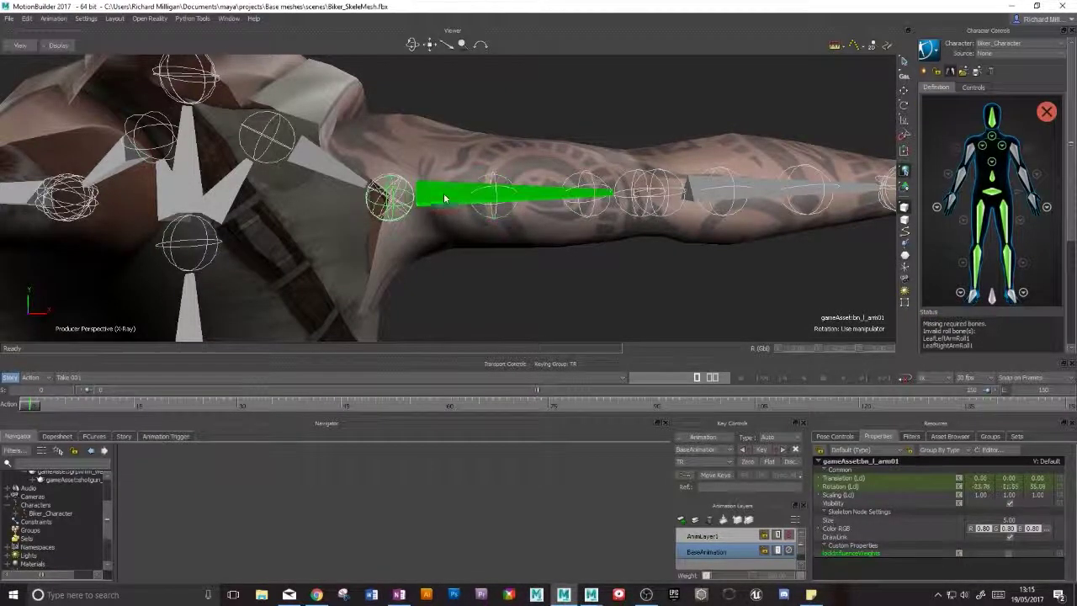
click(1016, 161)
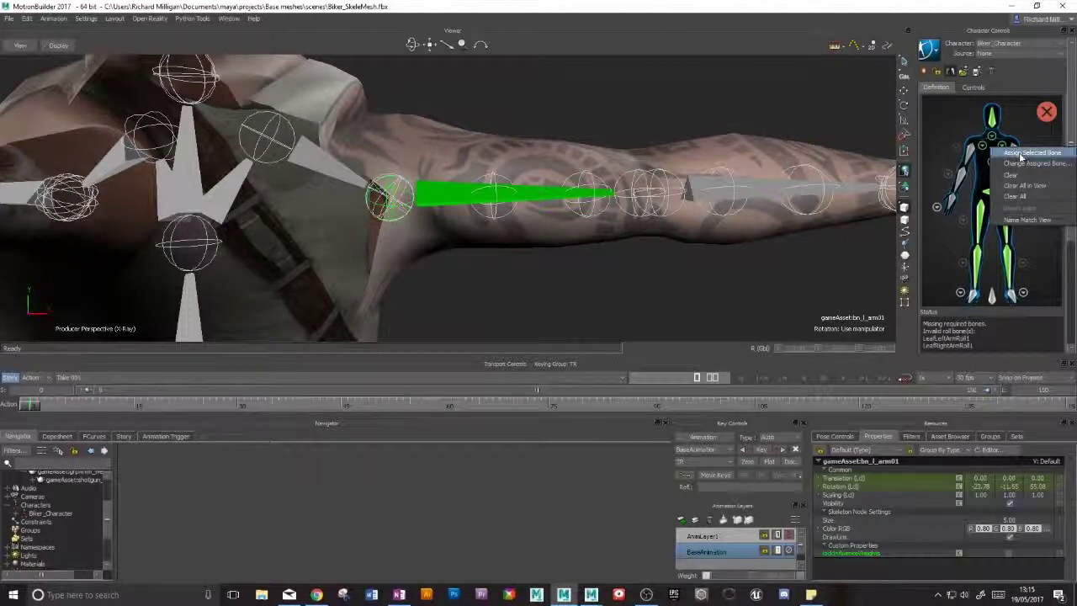
- Assign the bn_l_elbow_b01 bone to the left forearm slot of the full body definition
shift+drag(696, 200, 547, 190)
click(559, 195)
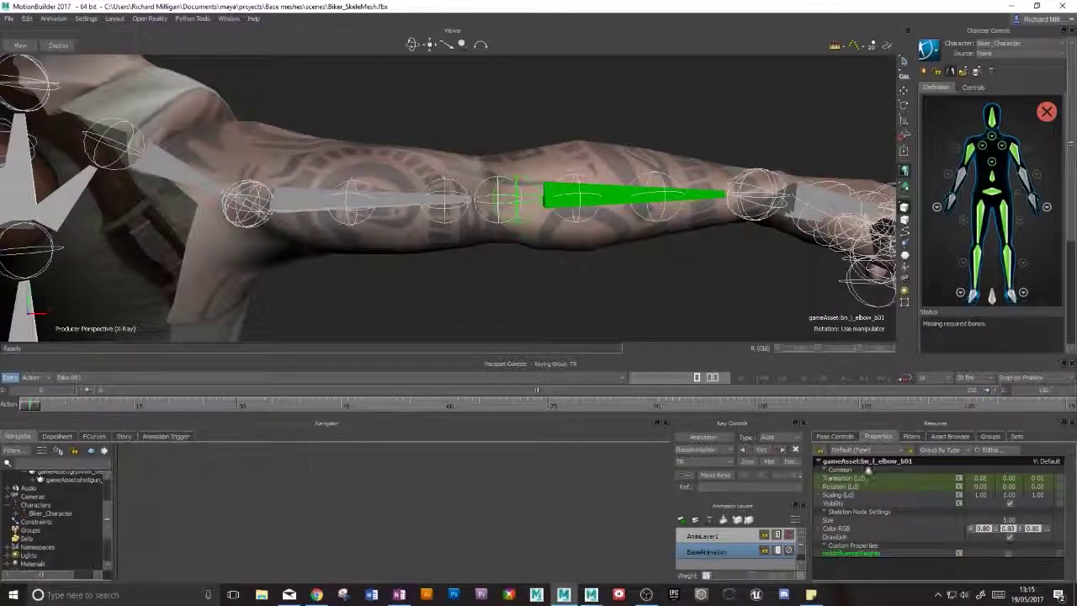
right_click(1002, 176)
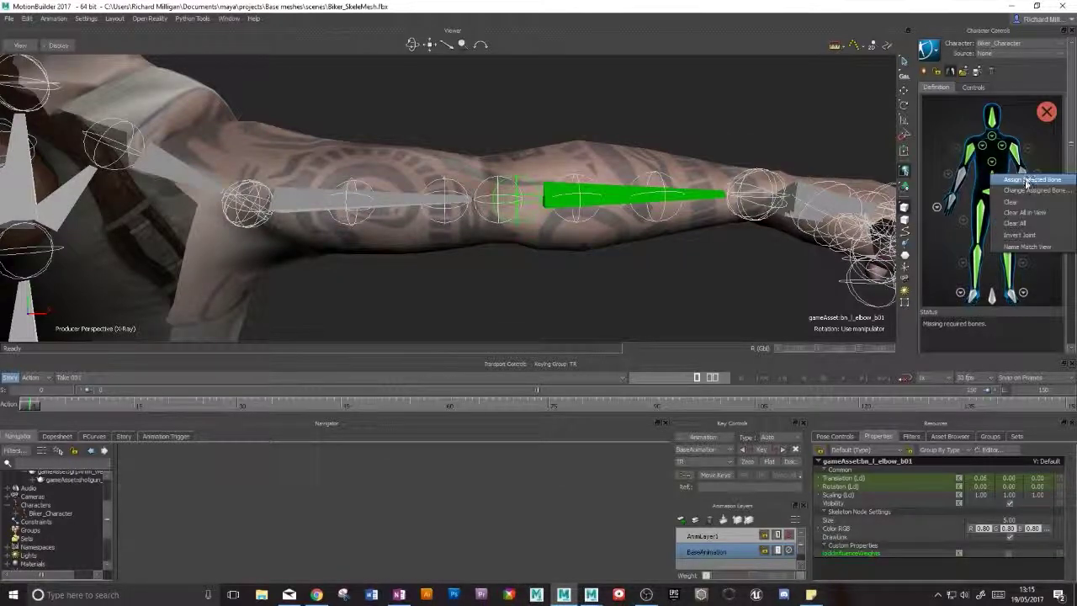
click(1025, 180)
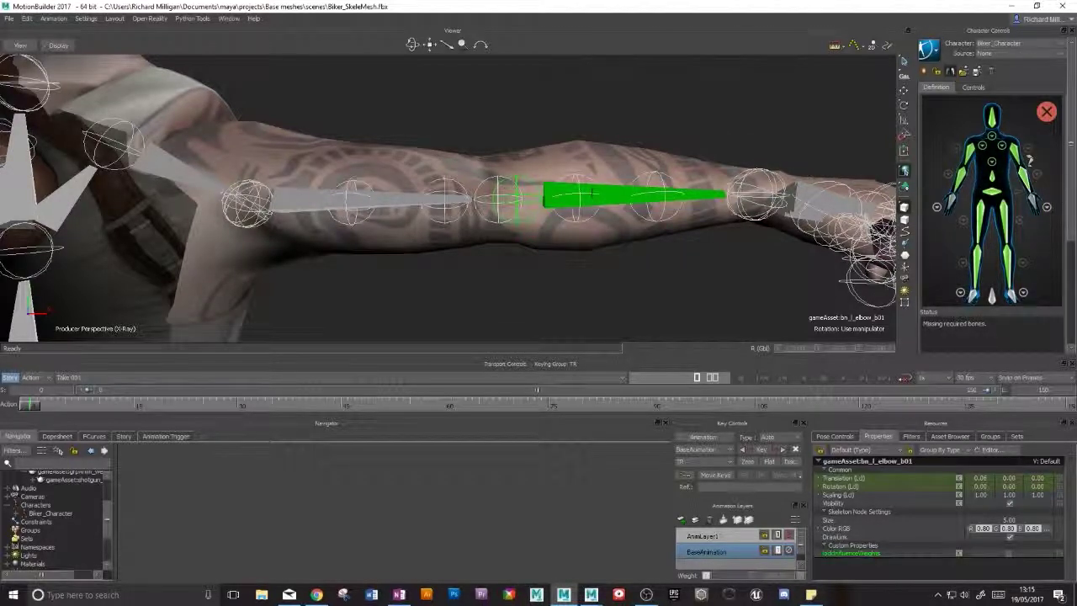
- Assign the bn_l_forearmTwist_a01 bone to the first slot of the left forearm roll definition
ctrl+shift+drag(652, 182, 543, 194)
click(538, 194)
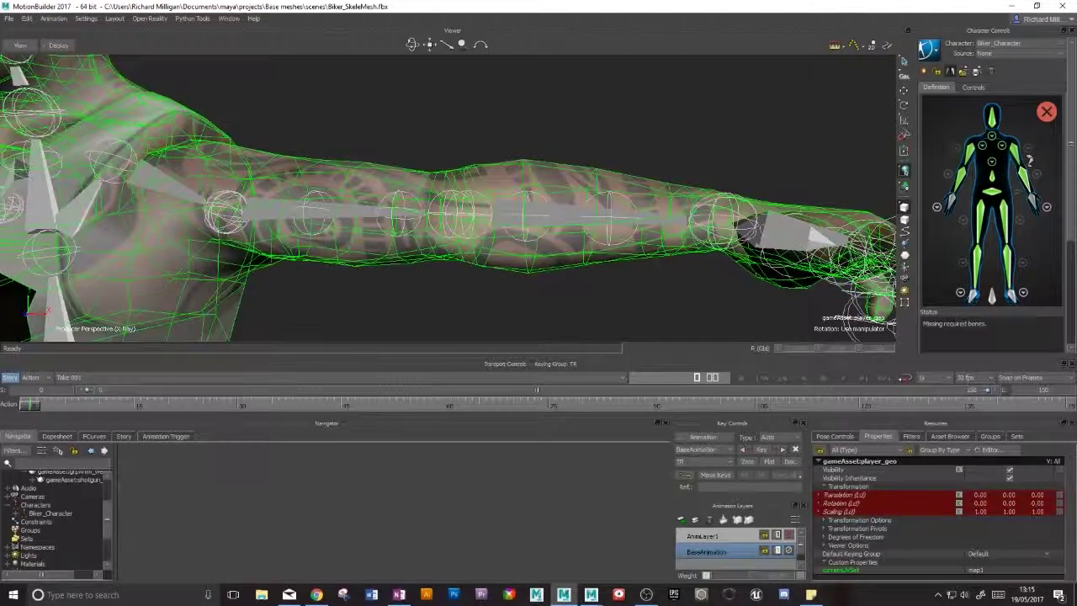
click(604, 198)
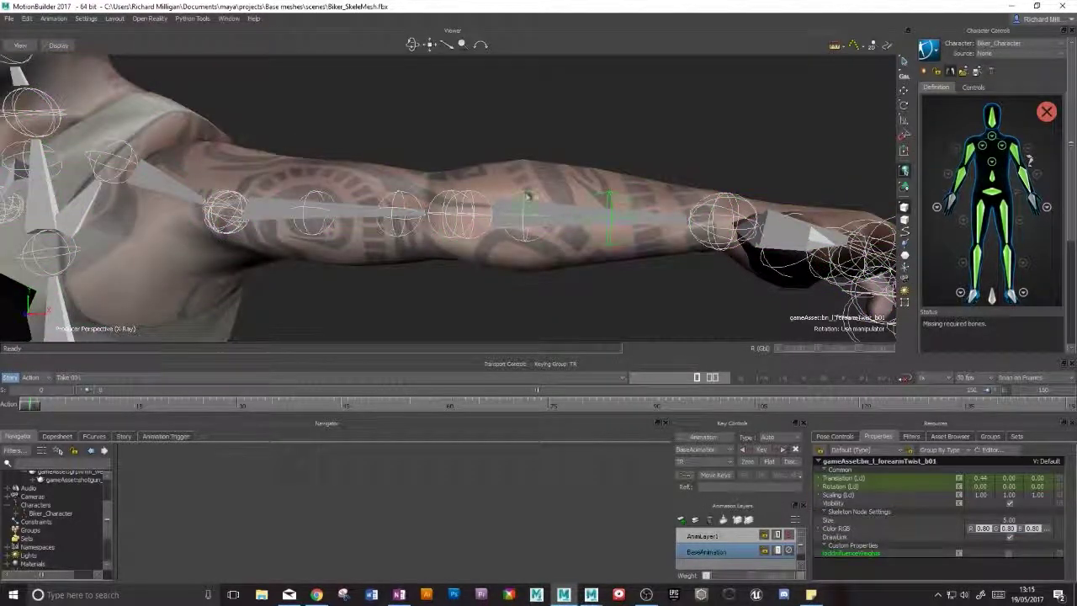
click(1030, 178)
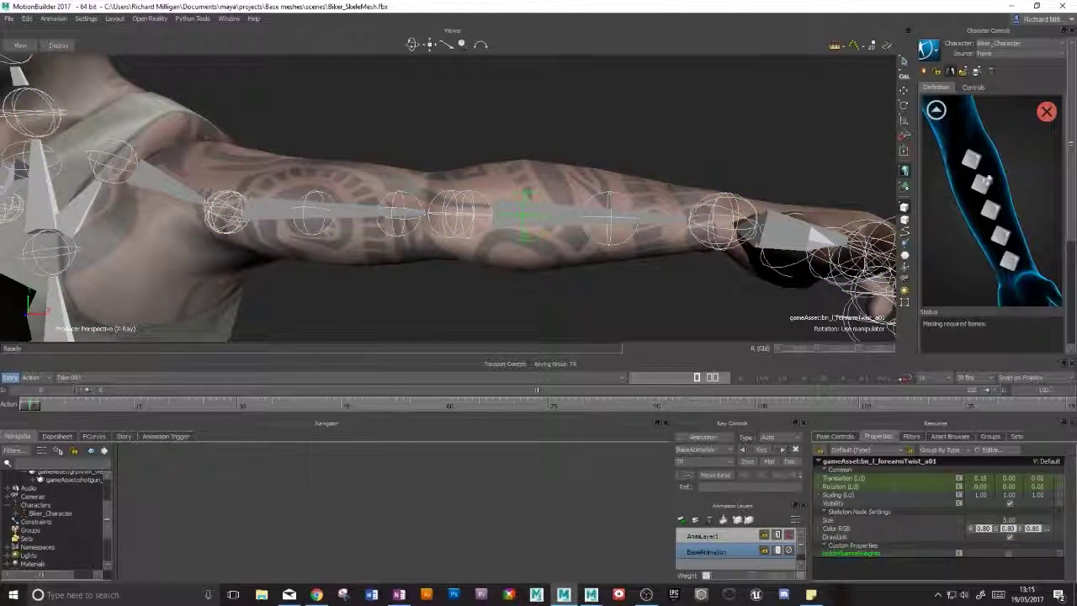
right_click(974, 162)
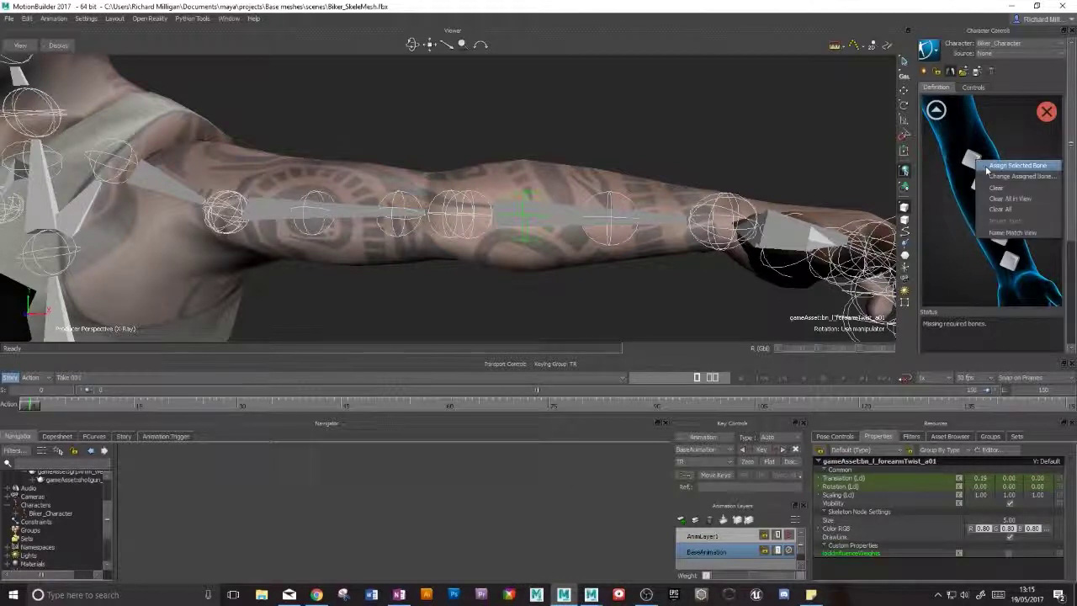
click(997, 168)
- Assign bn_l_forearmTwist_b01 to the second slot of the left forearm roll definition and return to the full body
click(606, 193)
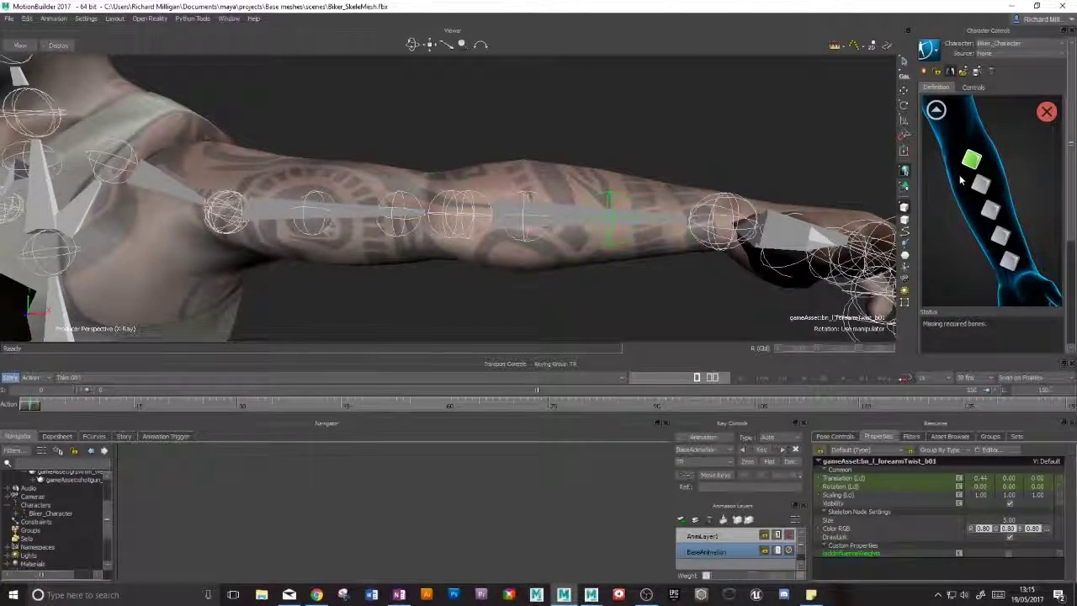
right_click(983, 185)
click(1018, 190)
click(935, 111)
- Assign the bn_l_forearmTwist_c01 bone near the wrist to the third slot of the left forearm roll definition
mouse_move(640, 193)
alt+mouse_down()
mouse_move(618, 201)
mouse_move(596, 238)
mouse_move(548, 200)
alt+mouse_up()
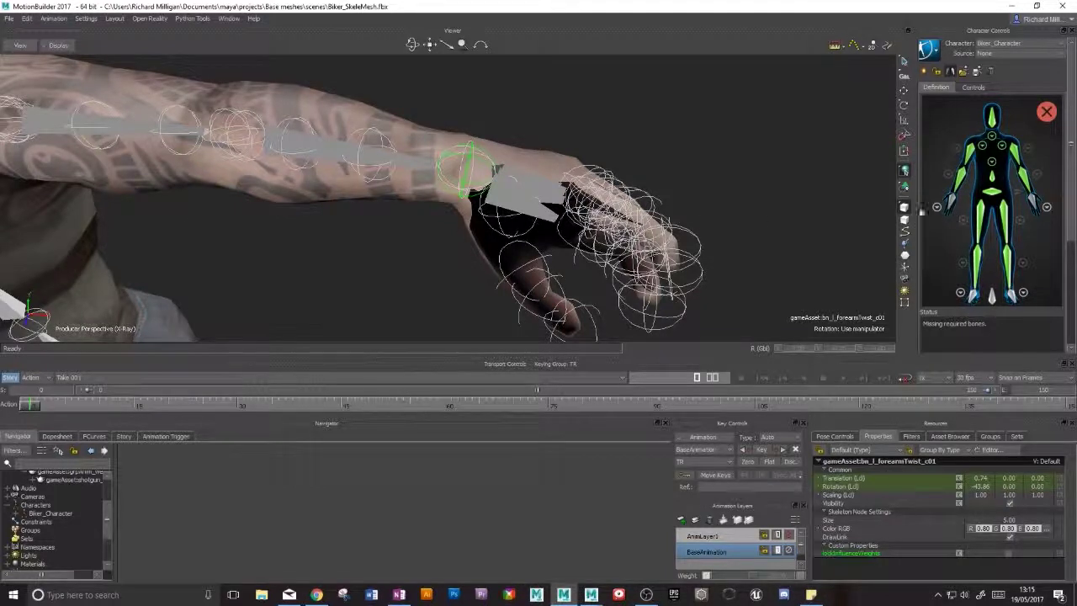
click(1034, 175)
right_click(1009, 213)
click(1012, 215)
- Return to the full body definition and assign the bn_l_wrist01 bone to the left hand slot
click(481, 159)
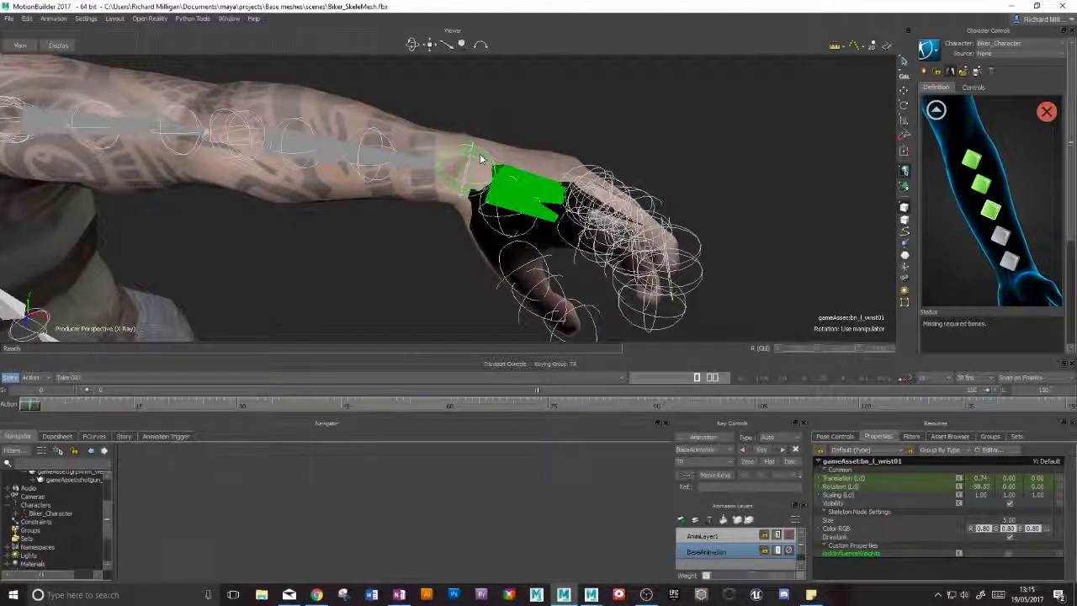
click(936, 109)
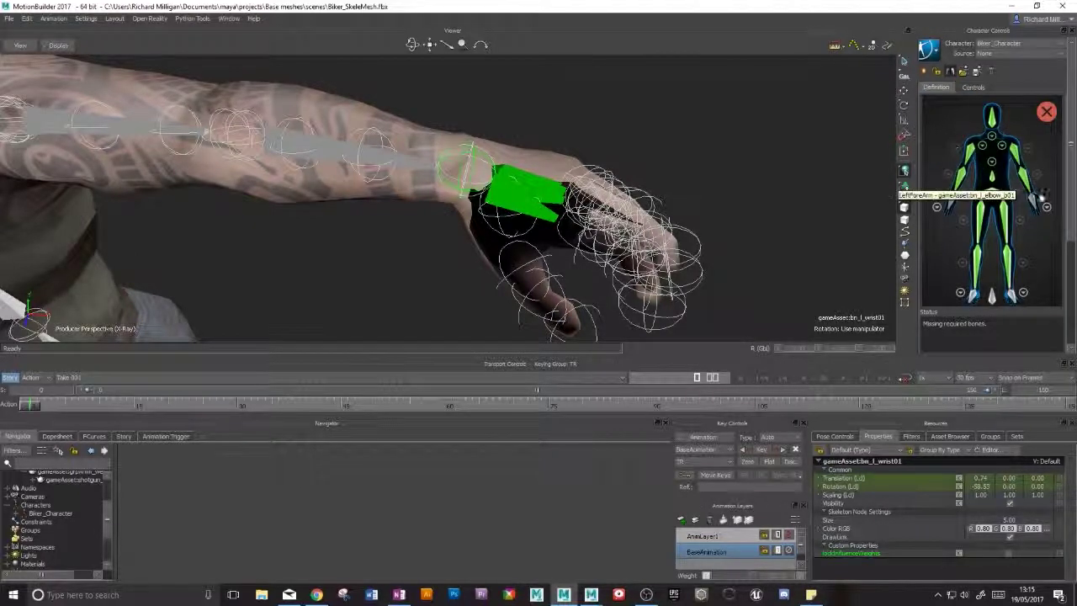
right_click(1033, 201)
click(1031, 205)
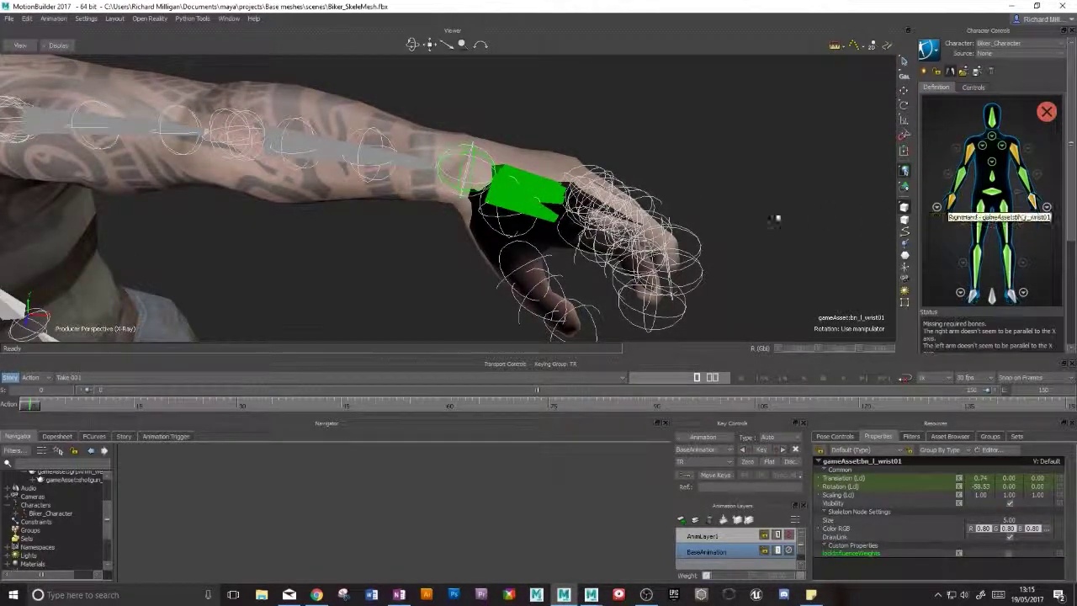
- Examine the pose and alignment of the character's arms from the wrist across the shoulders, ending in a front view
alt+drag(472, 154, 561, 173)
scroll(561, 172, down, 2)
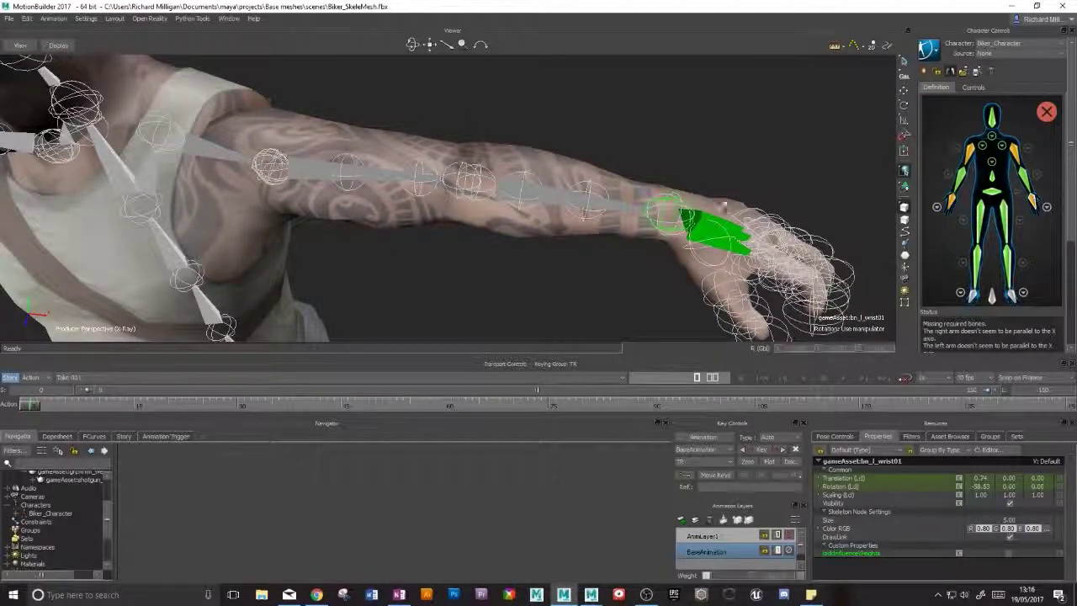
alt+middle_drag(723, 206, 661, 201)
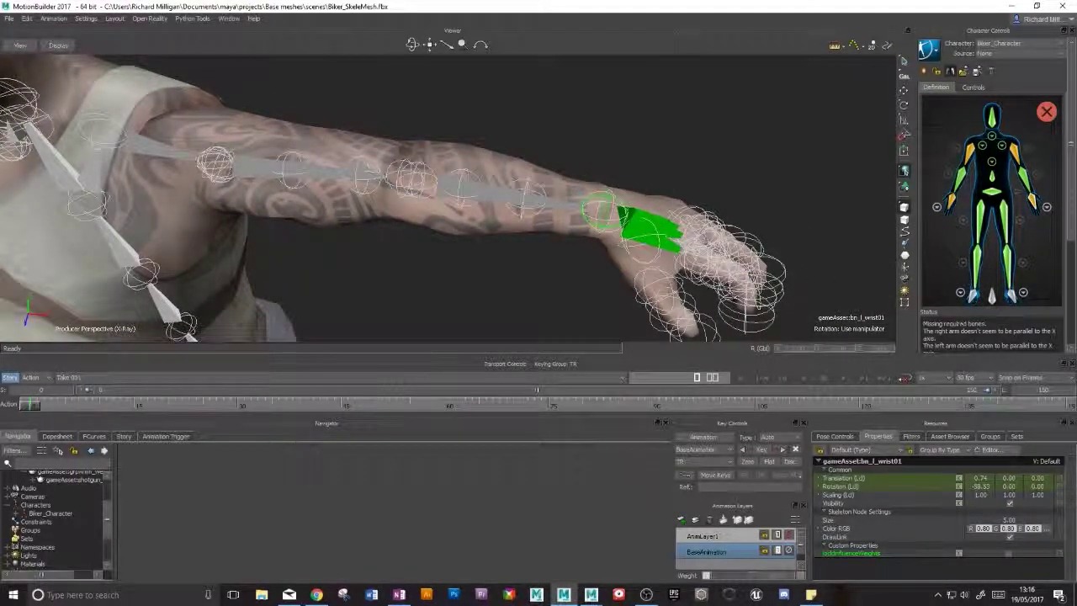
alt+middle_drag(450, 201, 696, 168)
alt+drag(608, 173, 630, 91)
alt+middle_drag(629, 91, 658, 166)
alt+drag(658, 166, 773, 148)
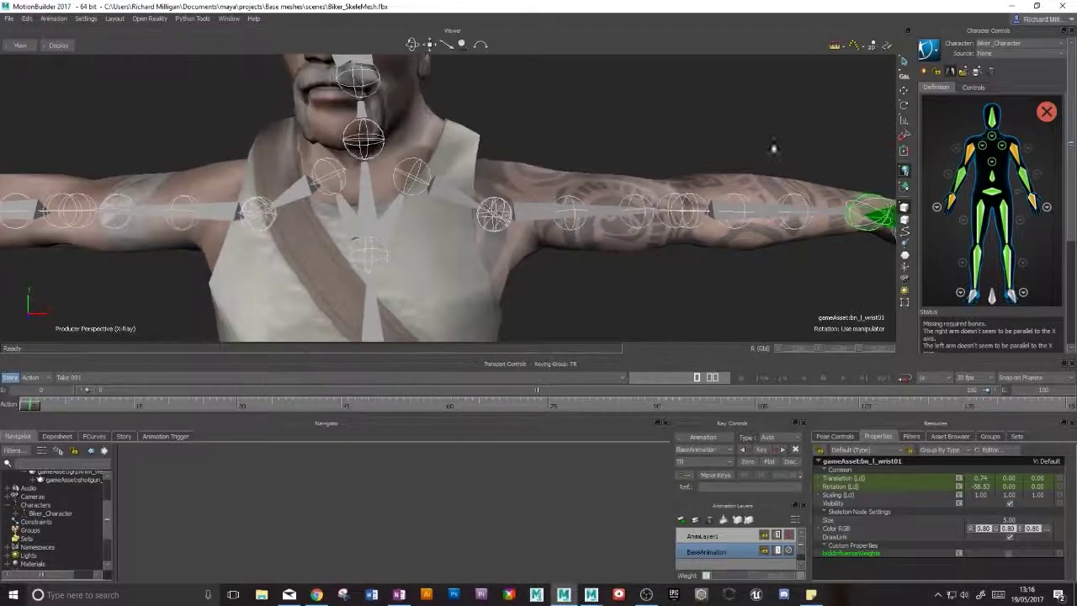
- Assign the bn_neck01 bone to the lowest slot of the detailed neck definition
click(992, 134)
mouse_move(546, 141)
alt+mouse_down()
mouse_move(611, 159)
mouse_move(557, 136)
alt+mouse_up()
click(527, 177)
alt+drag(527, 177, 573, 191)
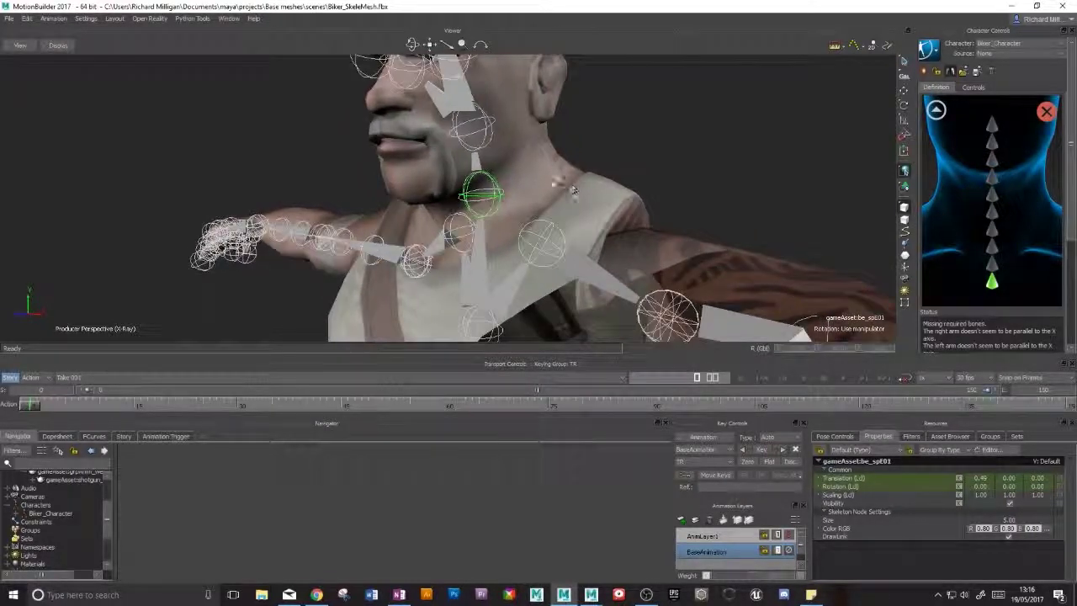
click(476, 167)
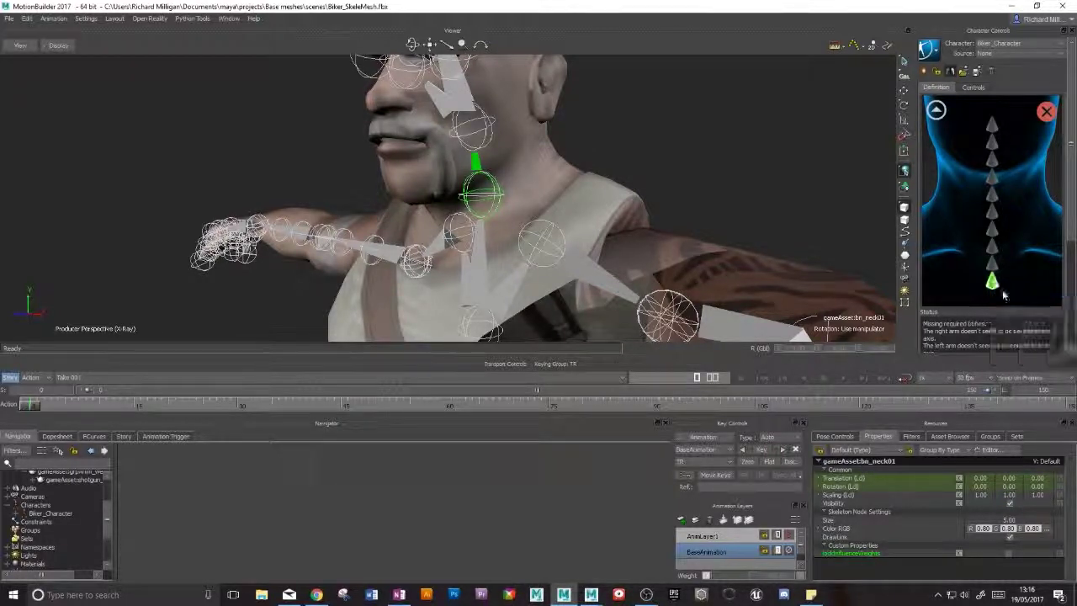
- Return to the full body definition and assign the bn_head01 bone to the head slot
click(488, 128)
drag(488, 127, 812, 97)
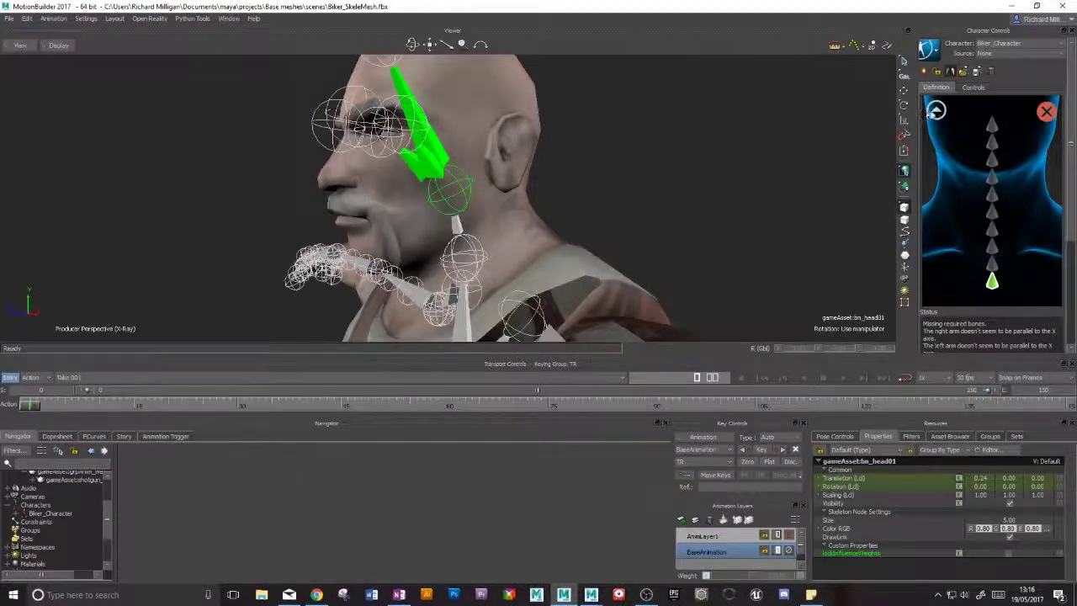
click(936, 110)
right_click(998, 121)
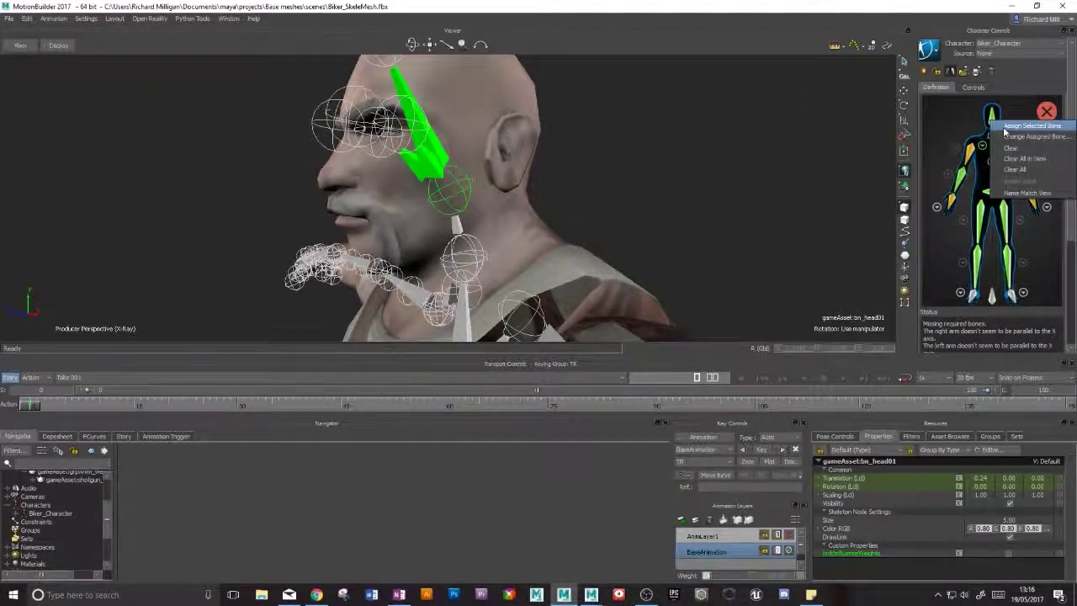
click(1003, 128)
- Assign the bn_l_foot01 bone to the left foot slot of the full body definition
click(962, 335)
drag(573, 246, 653, 211)
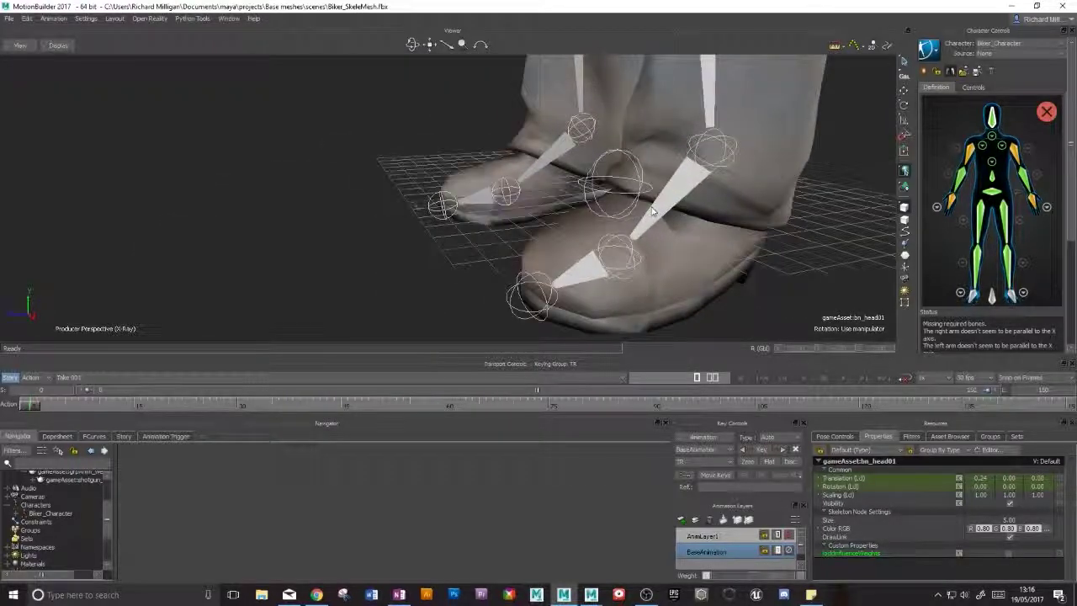
click(652, 211)
right_click(1014, 300)
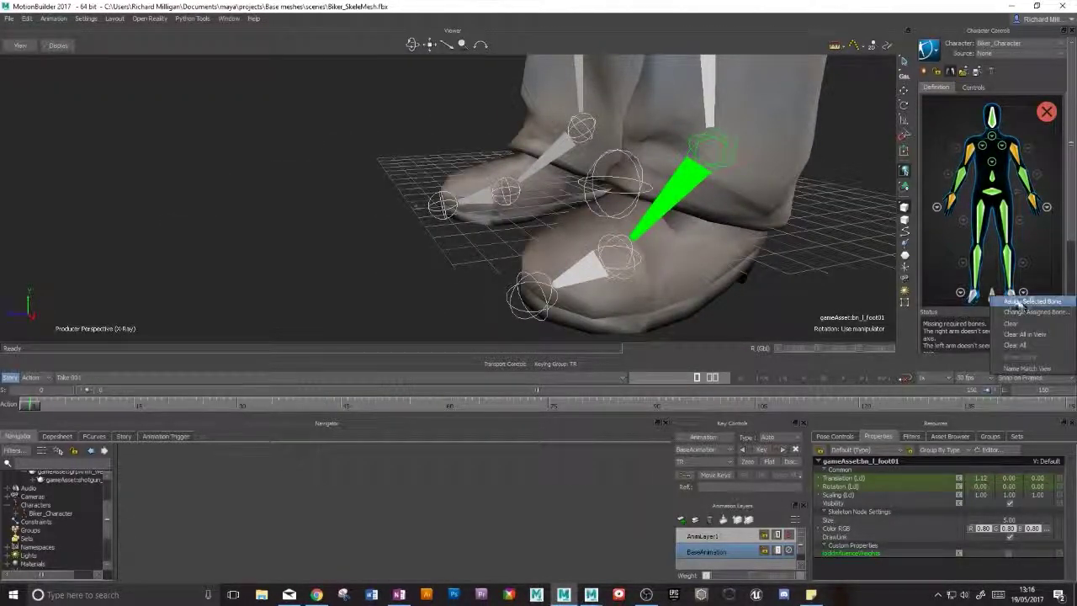
click(1023, 306)
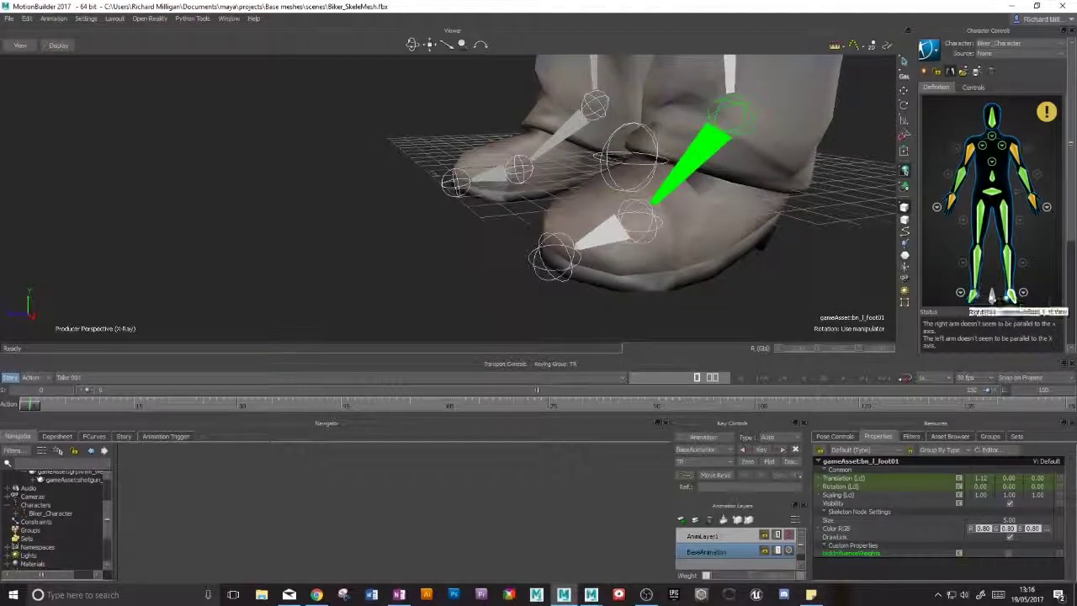
- Assign the bn_l_ball01 bone to the LeftToeBase slot of the left foot definition and return to the full body
click(1023, 293)
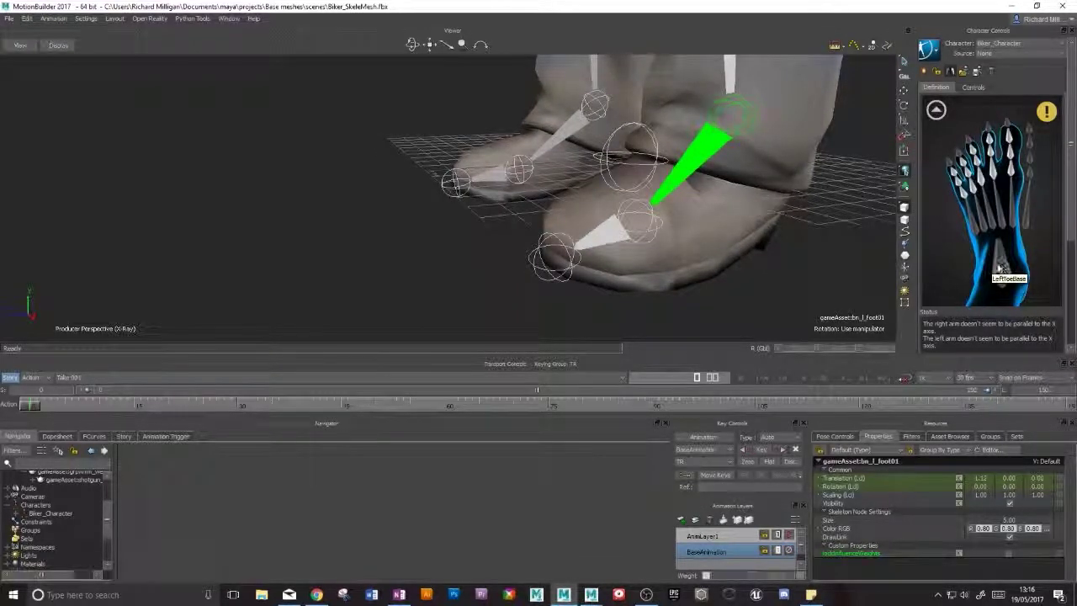
click(637, 222)
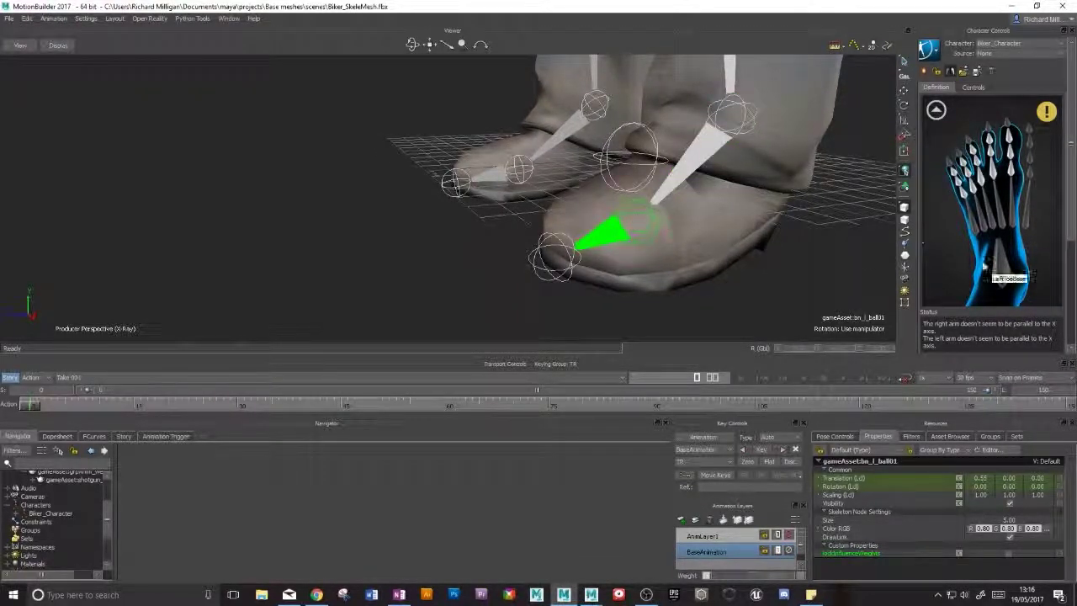
right_click(989, 269)
click(1005, 271)
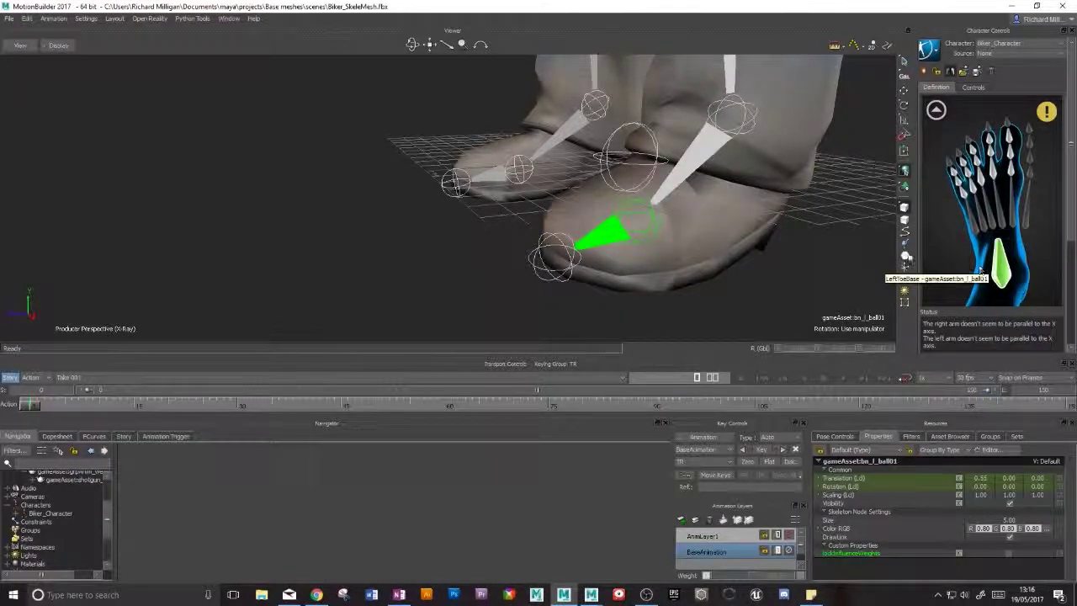
alt+middle_drag(699, 191, 687, 151)
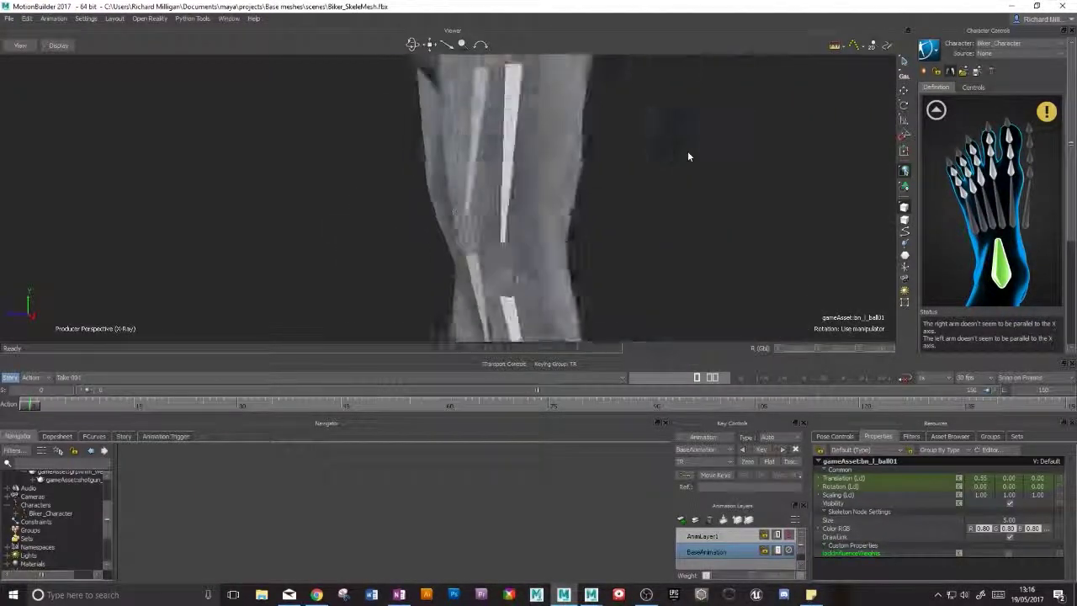
scroll(687, 151, down, 6)
alt+middle_drag(572, 84, 561, 166)
alt+drag(560, 166, 589, 211)
scroll(648, 168, up, 6)
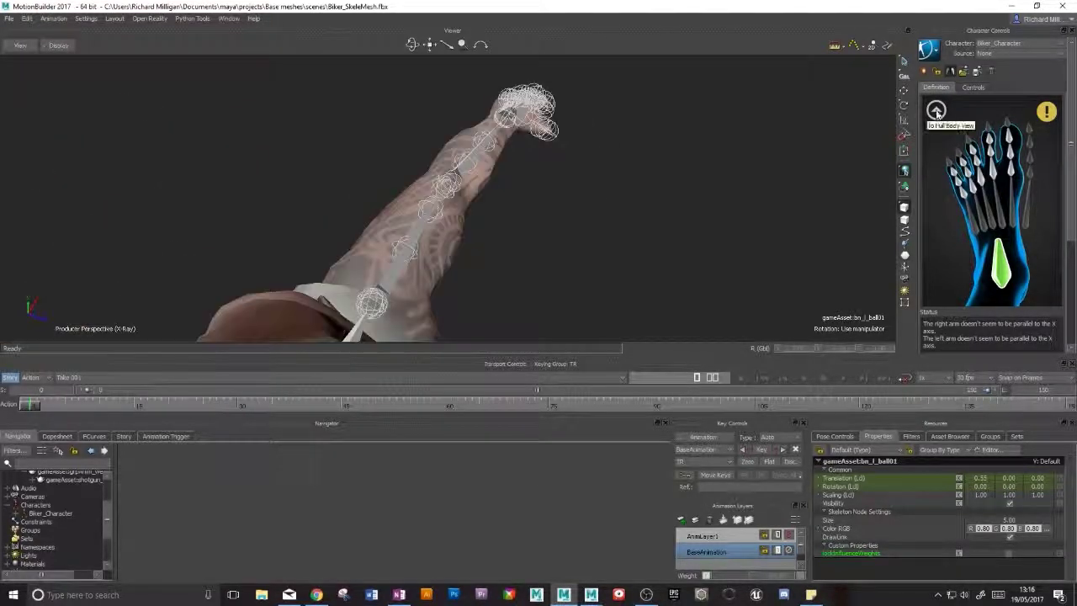
click(935, 109)
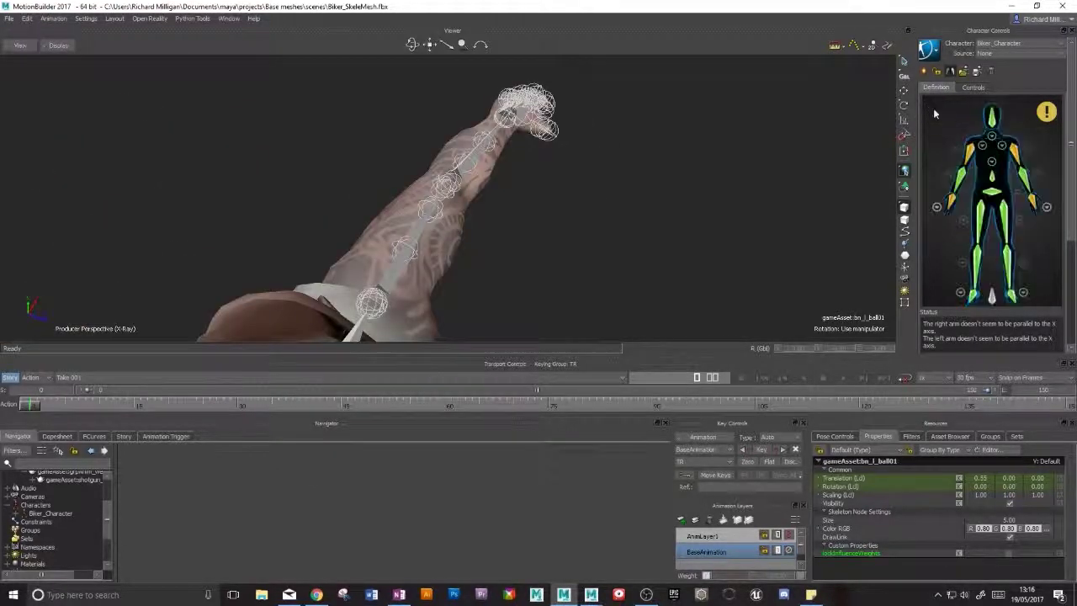
- Locate the left hand by way of the bn_l_elbow_b01 bone, frame its back, and open the detailed left hand definition
click(1047, 208)
alt+drag(572, 175, 571, 197)
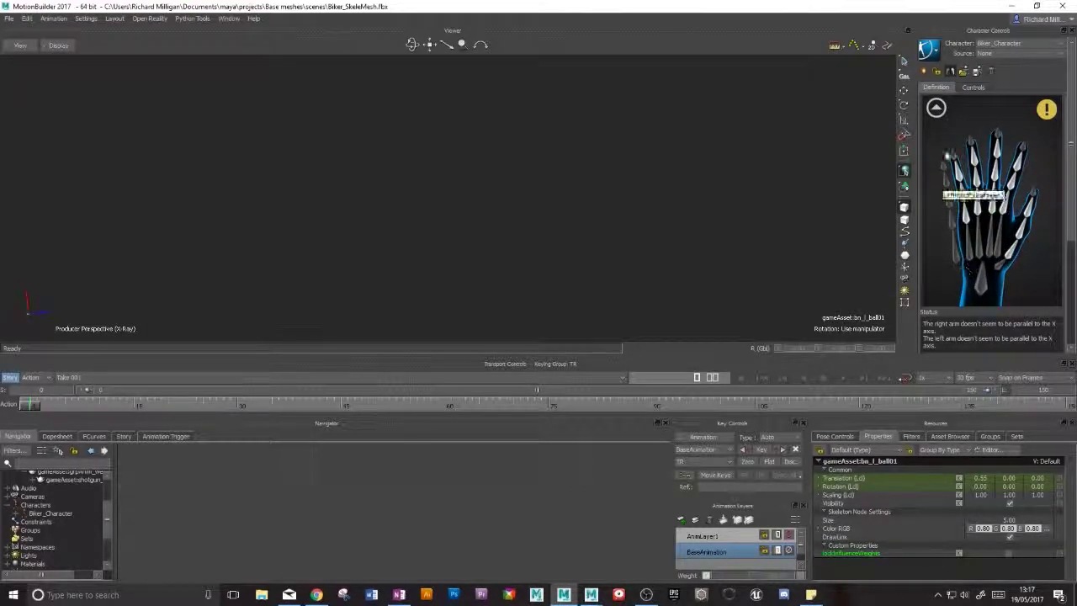
click(936, 110)
click(1027, 156)
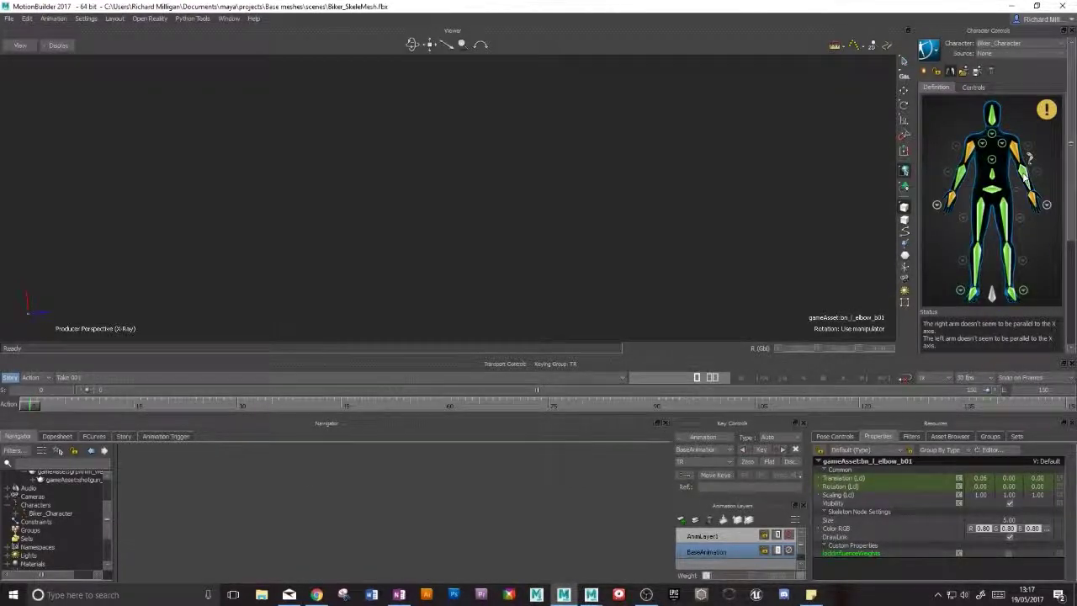
key(f)
alt+middle_drag(500, 177, 543, 223)
scroll(600, 172, up, 2)
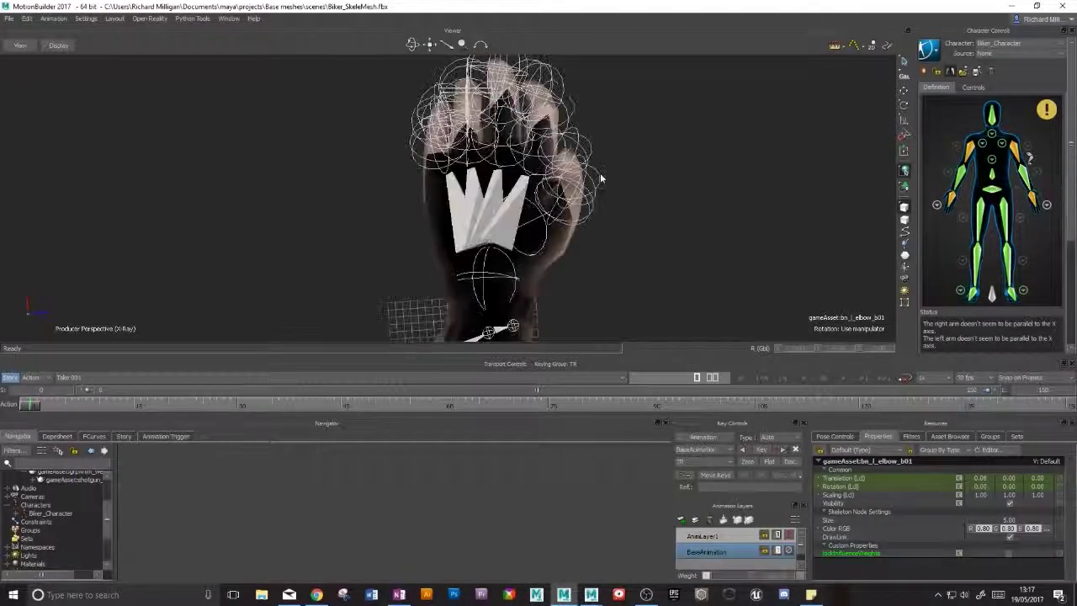
scroll(600, 173, down, 1)
alt+drag(527, 158, 490, 180)
click(1030, 203)
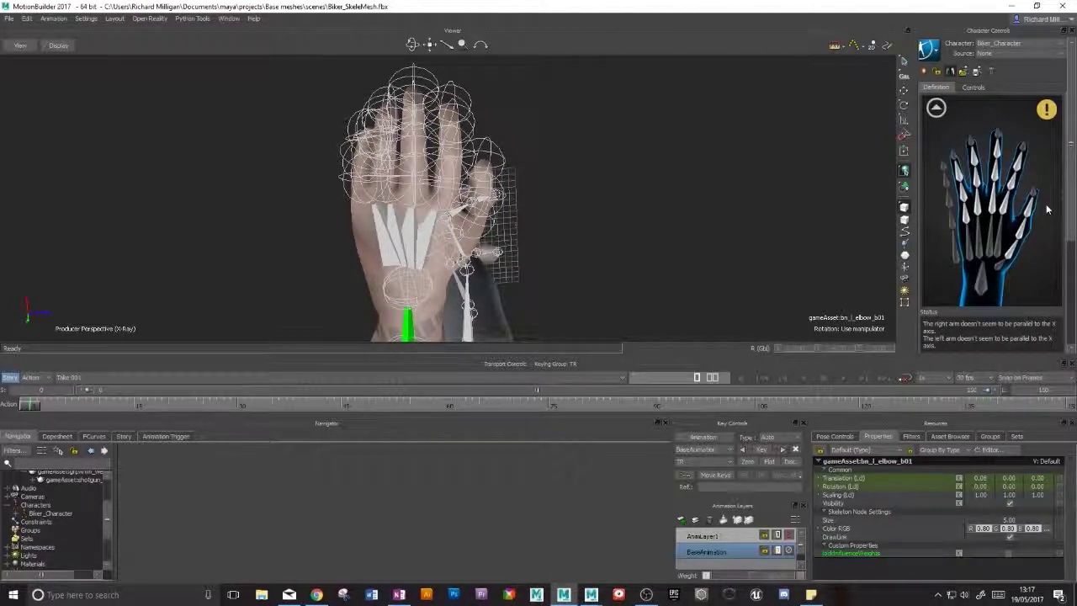
alt+drag(423, 249, 415, 226)
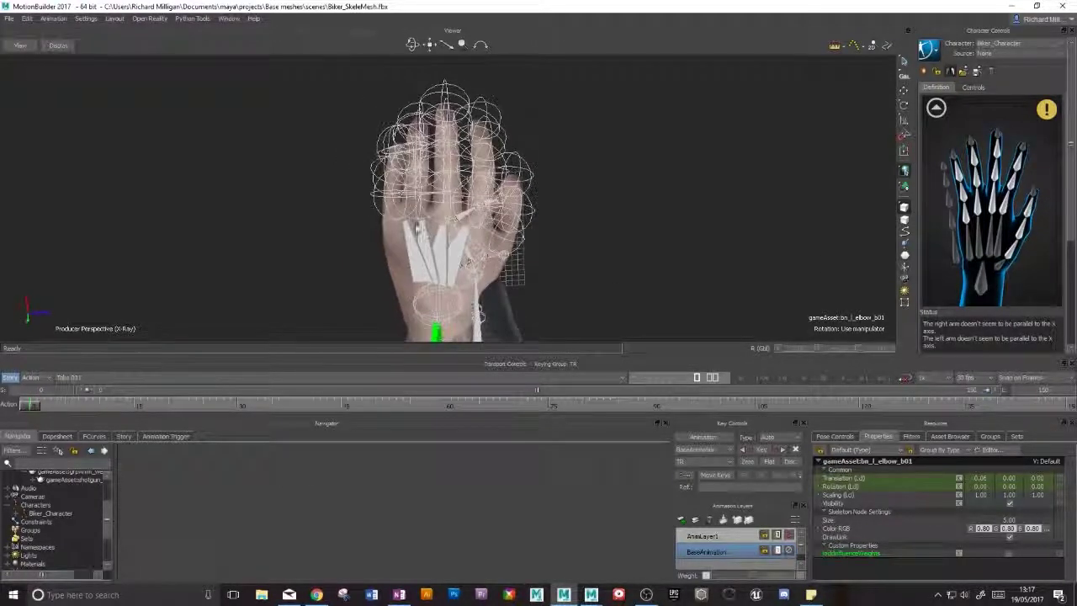
- Assign bn_l_pinky_a01, bn_l_pinky_b01 and bn_l_pinky_c01 in order to the three pinky joint slots of the left hand definition
click(379, 200)
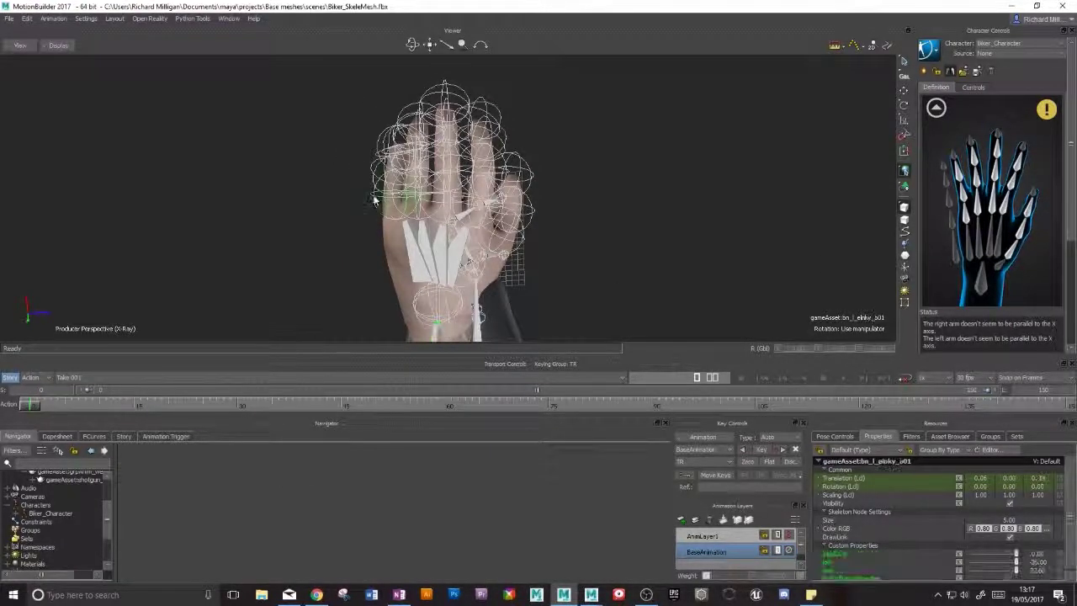
right_click(966, 217)
click(979, 223)
alt+drag(450, 202, 372, 176)
click(372, 176)
right_click(960, 196)
click(976, 201)
click(389, 147)
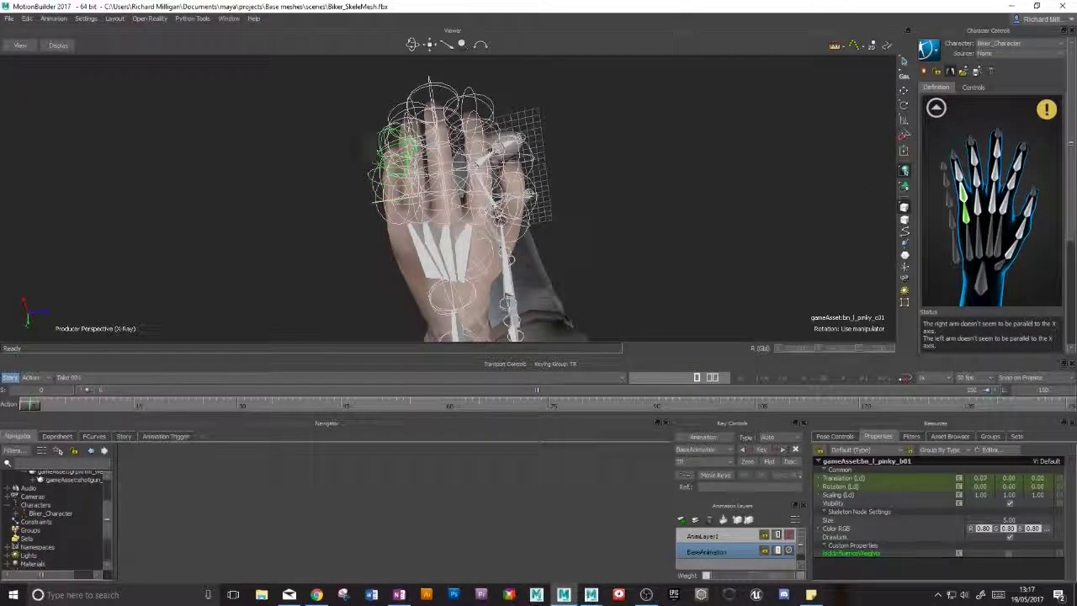
right_click(957, 174)
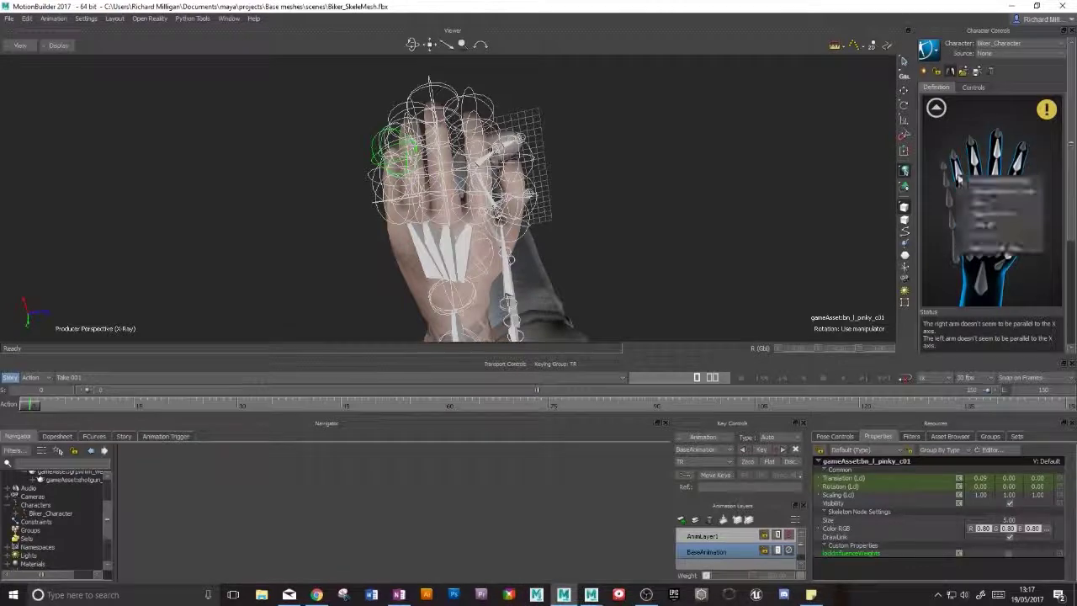
click(982, 180)
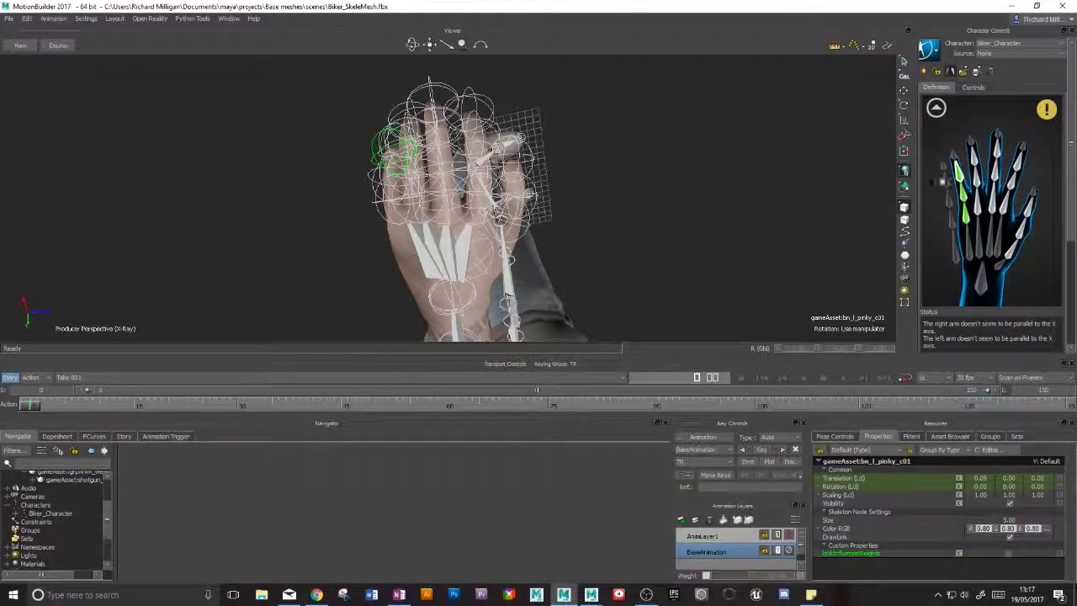
- Check the pinky mapping by selecting bn_l_pinky_b01 through its slot and examining the hand from several angles
alt+middle_drag(464, 197, 513, 207)
alt+drag(513, 207, 472, 167)
click(962, 194)
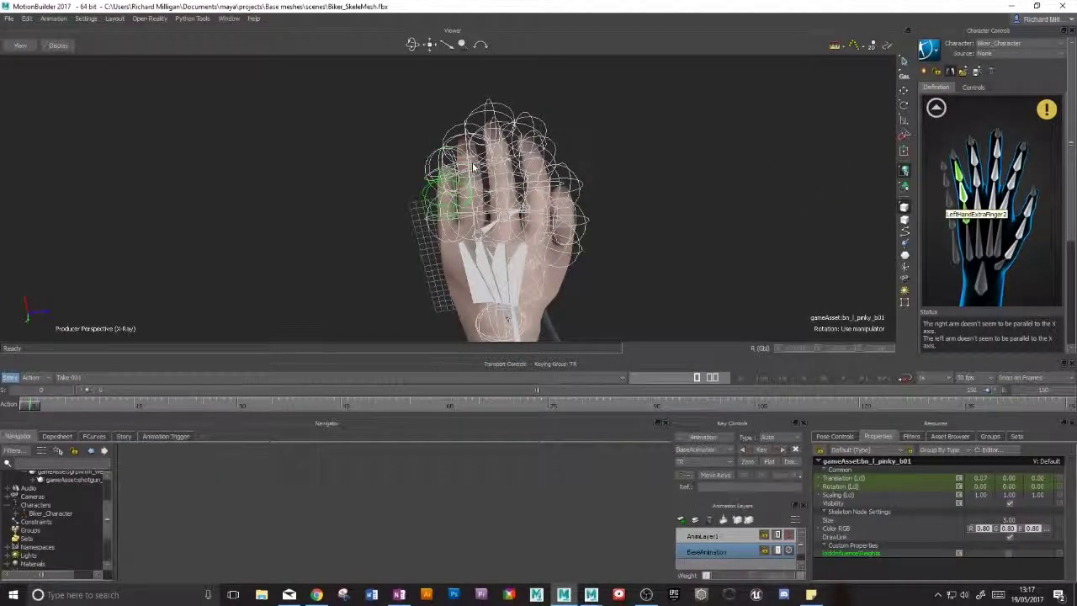
alt+drag(423, 254, 503, 238)
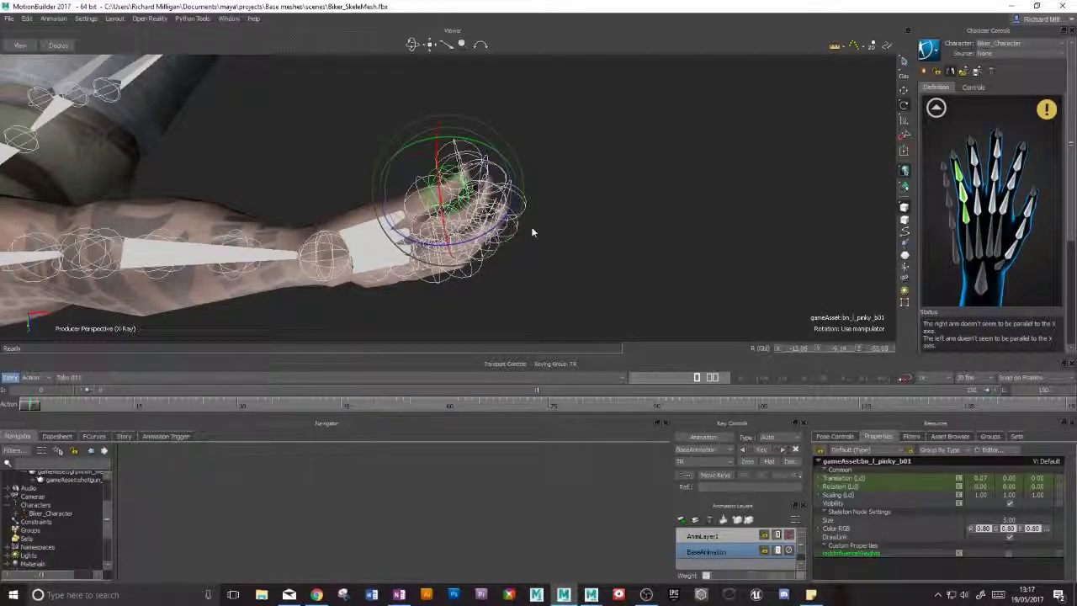
alt+drag(519, 144, 471, 118)
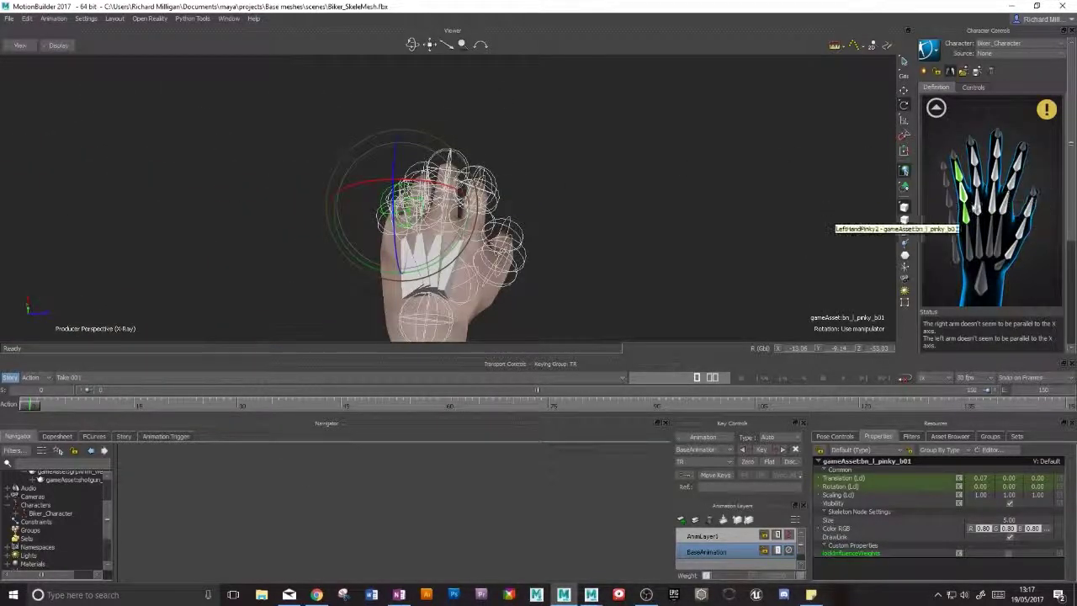
double_click(976, 208)
alt+drag(653, 236, 569, 211)
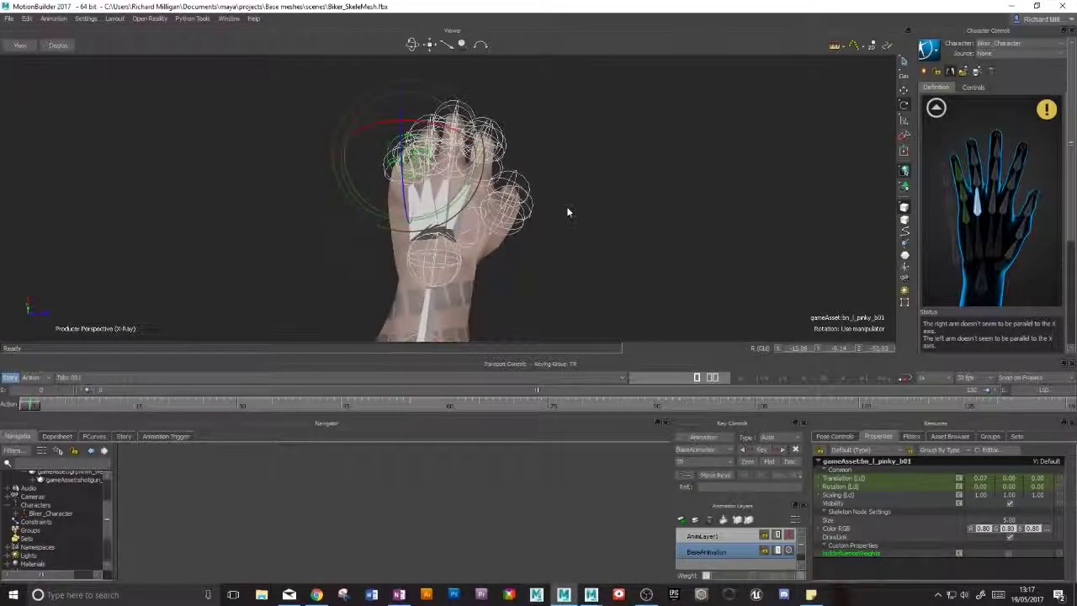
- Assign the bn_l_thumb_b01 bone to the first thumb joint slot of the left hand definition and return to the full body
click(1013, 256)
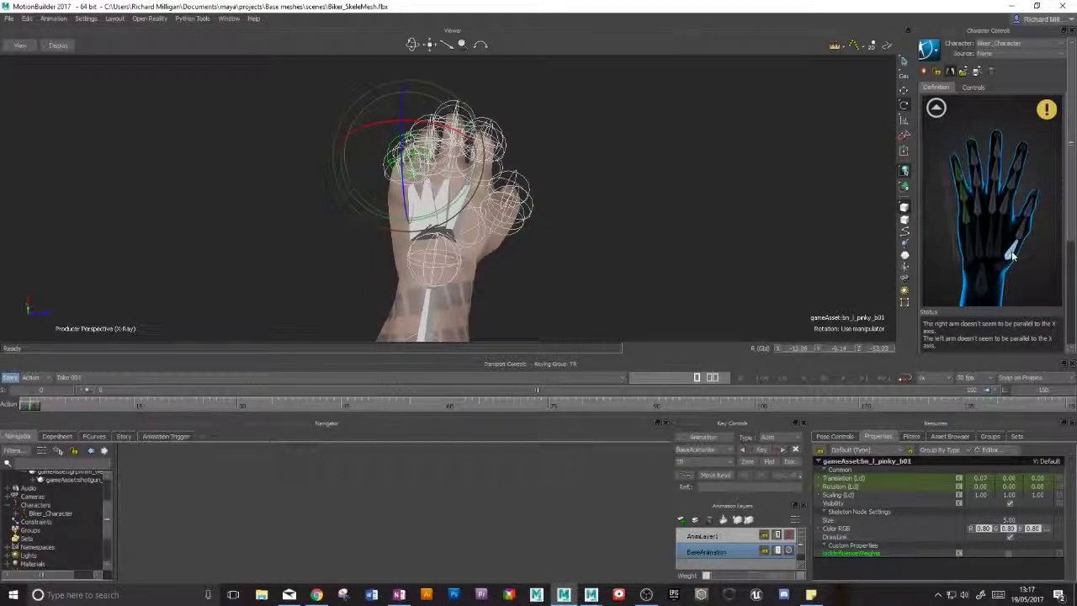
alt+drag(626, 194, 544, 204)
click(457, 191)
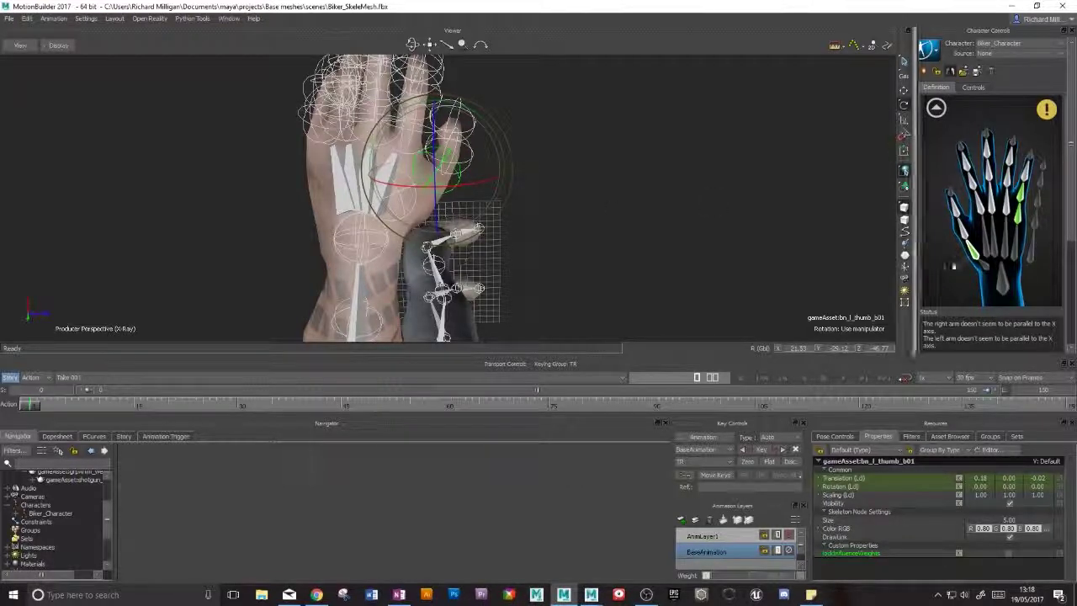
click(936, 107)
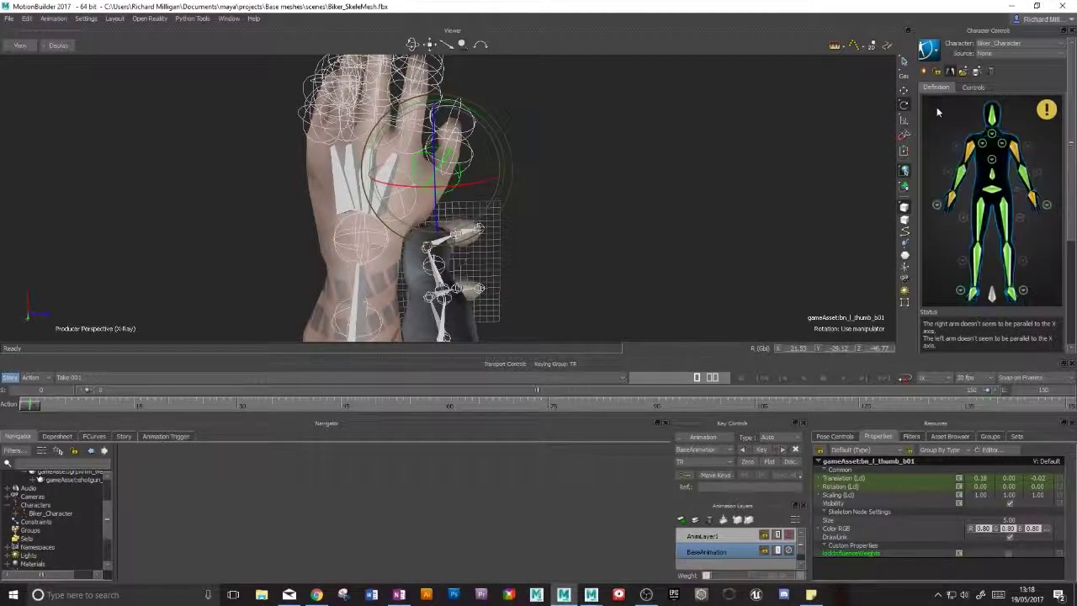
- Reopen the left hand definition, assign bn_l_thumb_c01 to the second thumb joint slot, and return to the full body
click(937, 205)
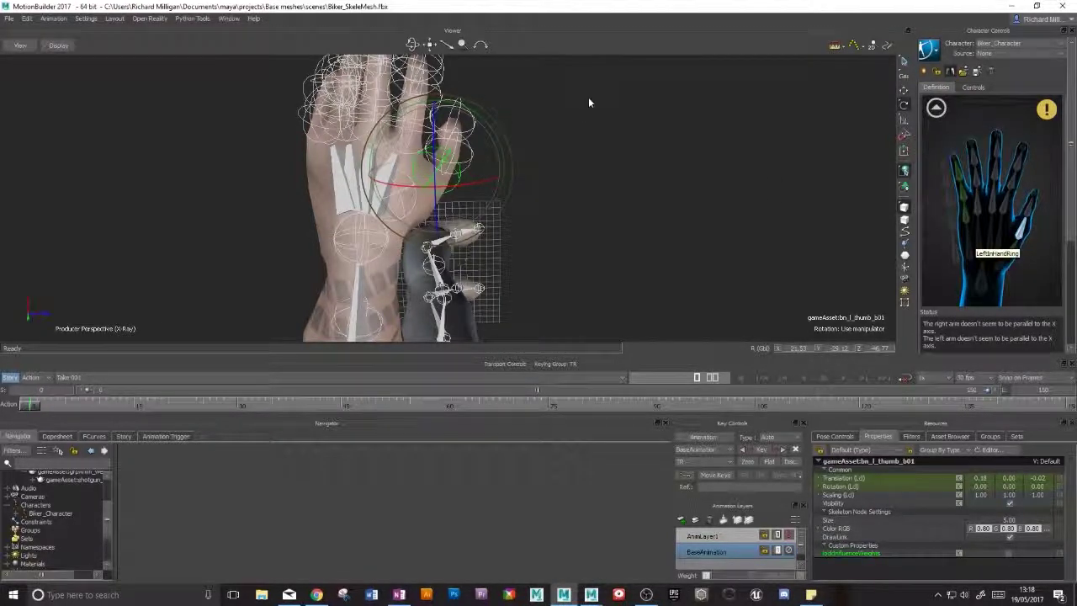
alt+drag(562, 107, 511, 144)
click(467, 148)
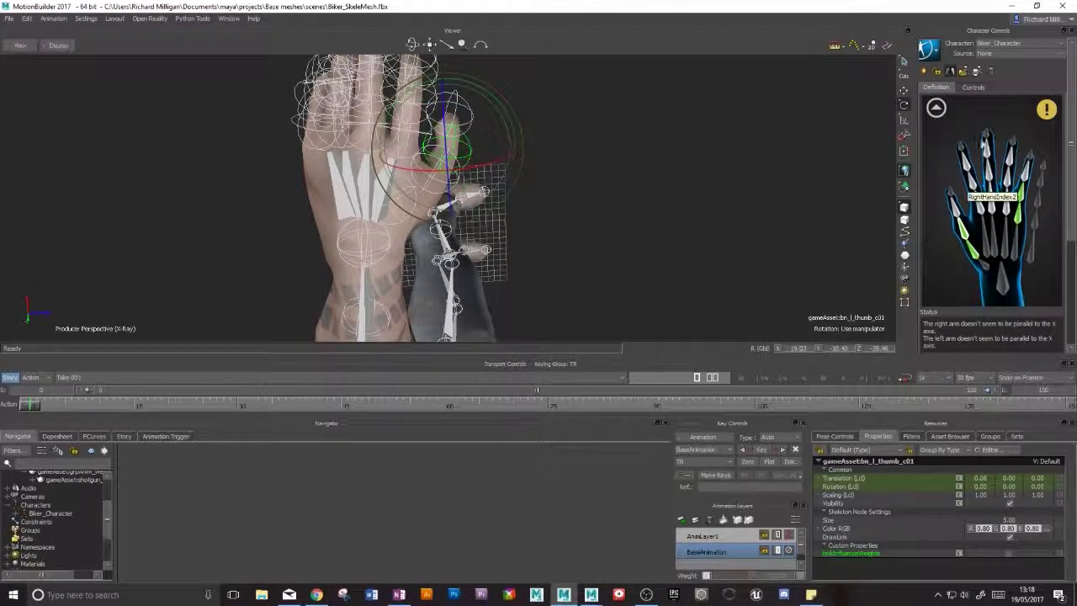
click(935, 107)
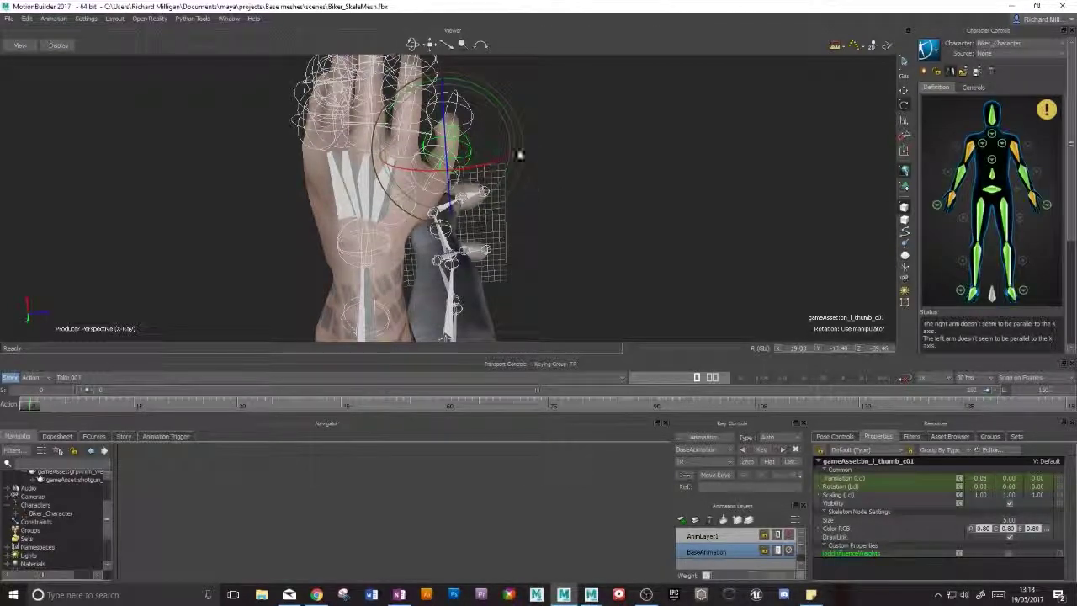
- Assign the be_l_thumb_d01 bone to the third thumb joint slot of the left hand definition
alt+drag(573, 112, 565, 117)
click(449, 106)
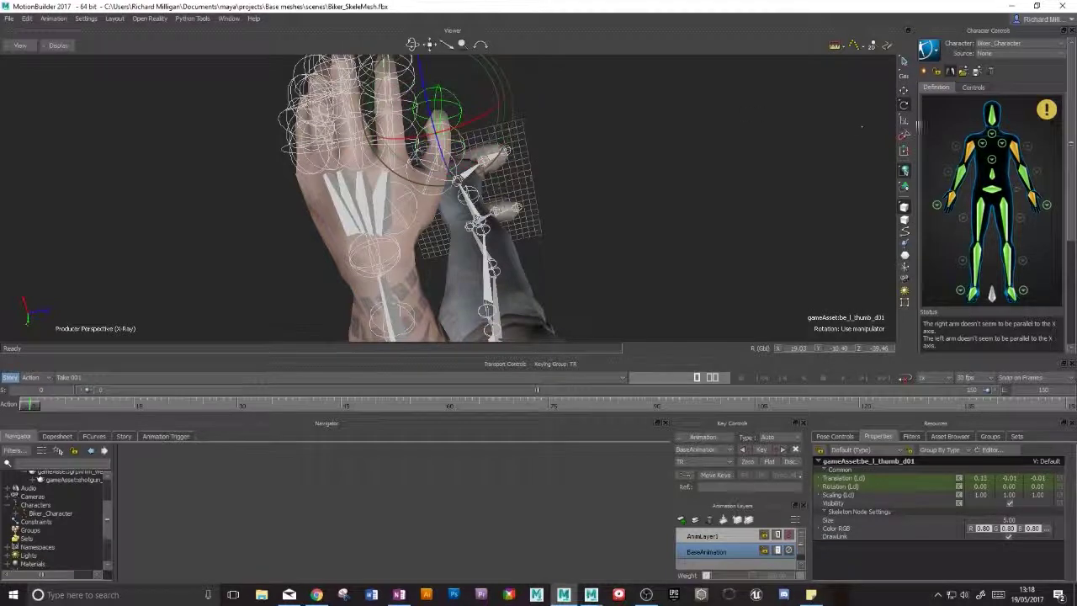
click(1046, 206)
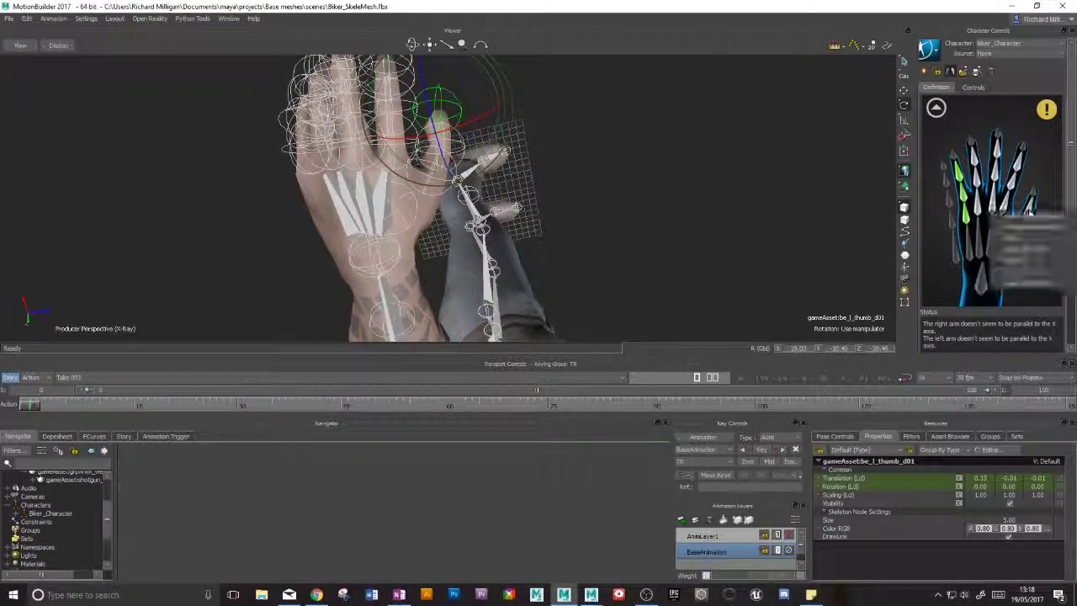
- Assign bn_l_ind_a01, bn_l_ind_b01 and bn_l_ind_c01 in order to the LeftHandIndex1, 2 and 3 slots
ctrl+shift+drag(552, 129, 474, 220)
click(474, 221)
click(1014, 202)
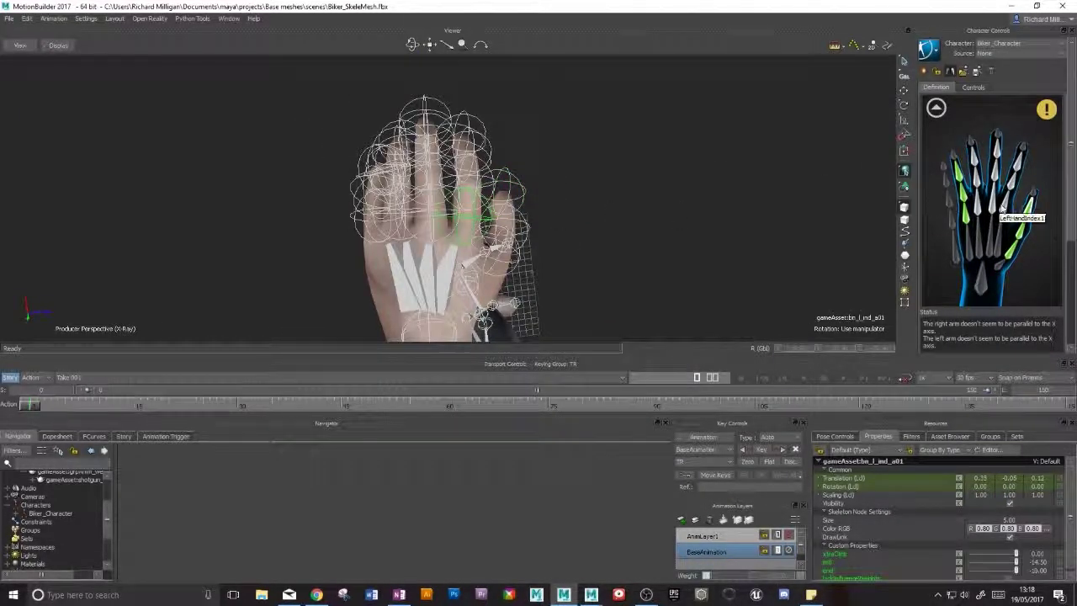
click(497, 181)
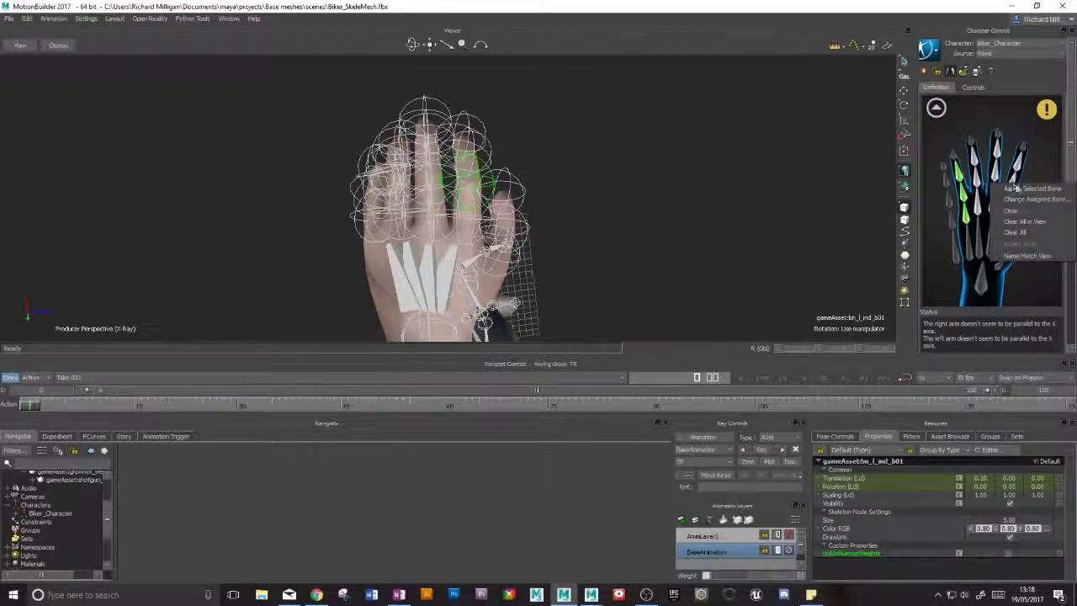
click(496, 156)
alt+drag(496, 157, 492, 208)
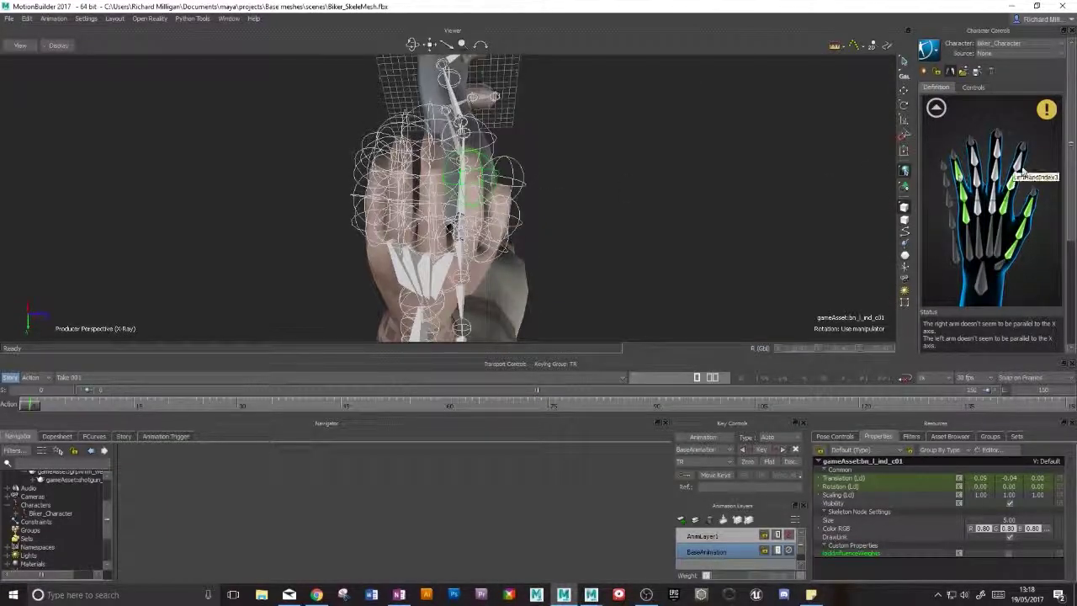
- Assign bn_l_mid_a01, bn_l_mid_b01 and bn_l_mid_c01 in order to the three middle finger joint slots of the left hand
alt+drag(450, 228, 606, 204)
click(423, 233)
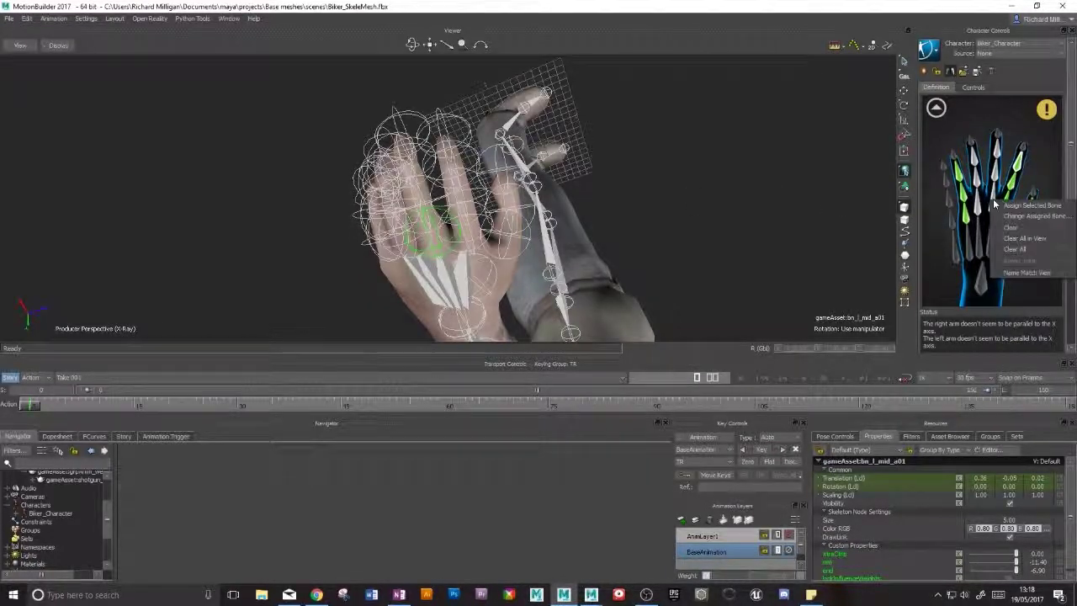
click(428, 204)
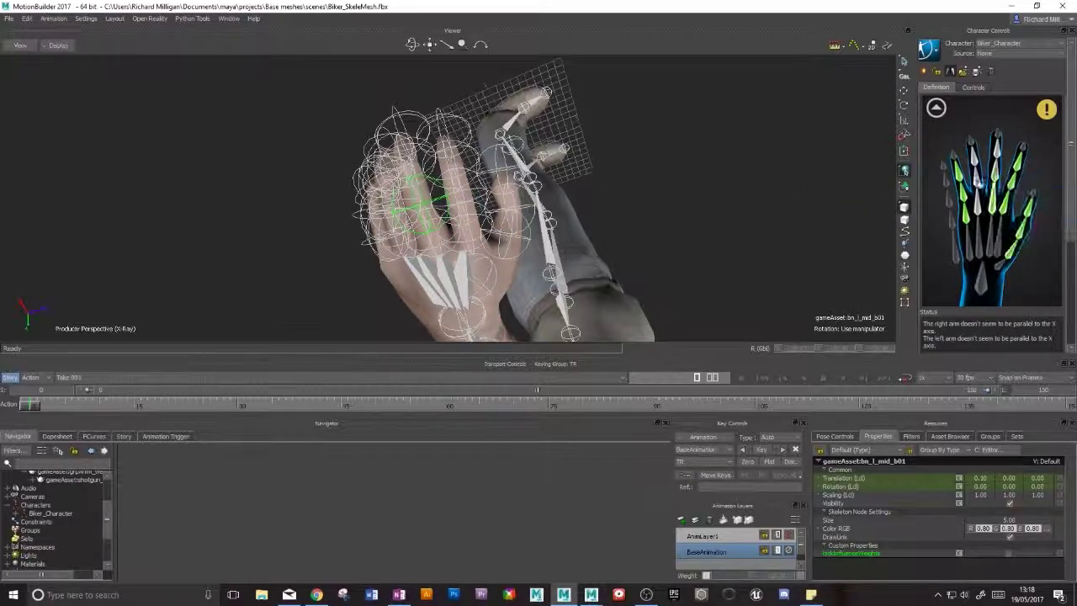
alt+drag(497, 158, 525, 134)
click(435, 148)
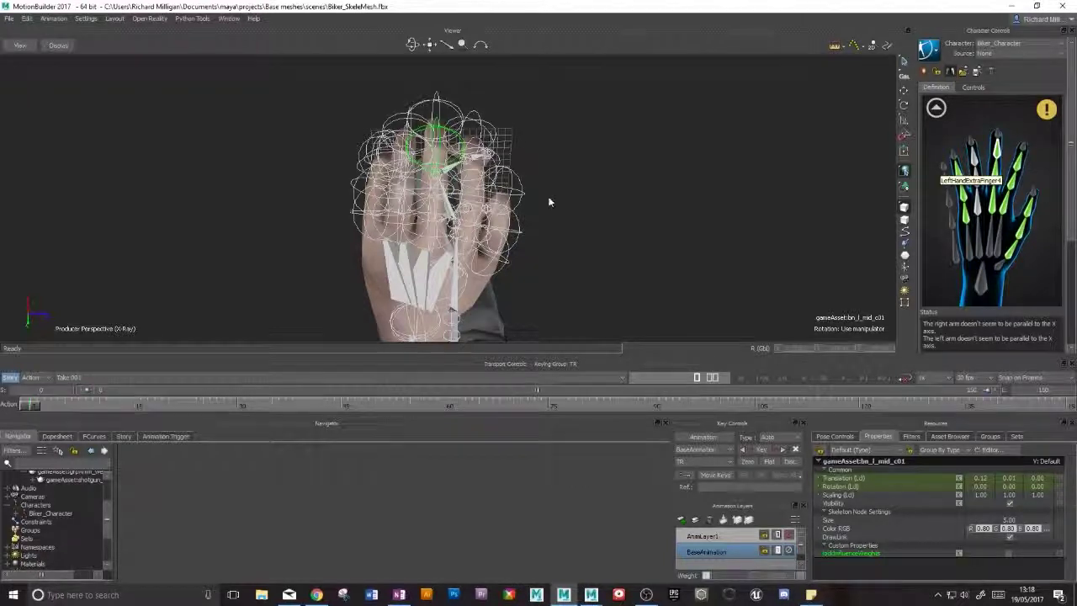
- Assign bn_l_ring_a01, bn_l_ring_b01 and bn_l_ring_c01 to the three left ring finger joint slots, and return to the full body
click(404, 229)
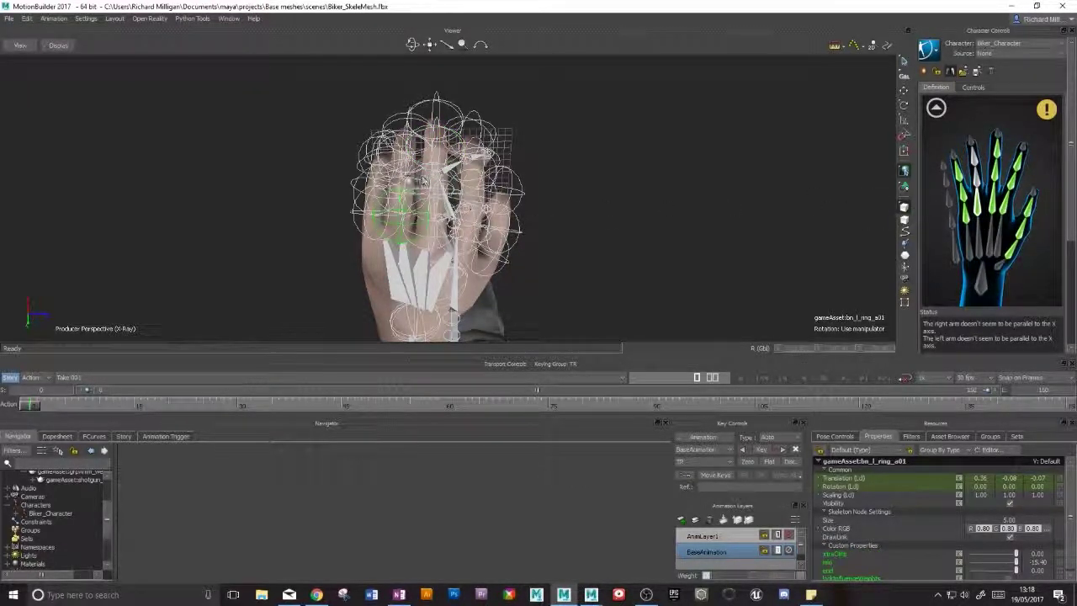
click(409, 181)
alt+drag(412, 182, 719, 188)
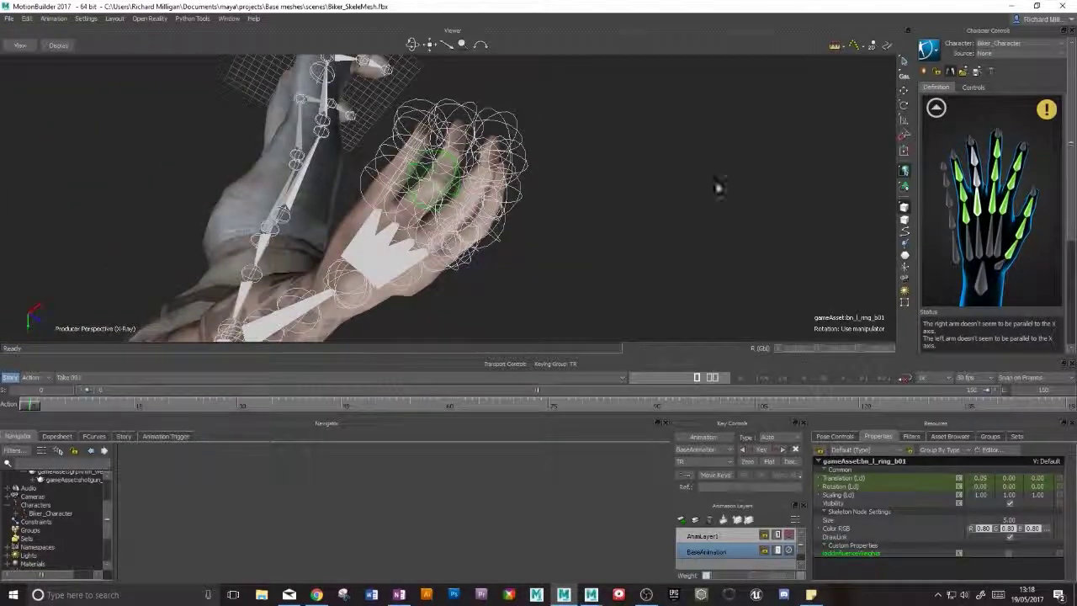
right_click(984, 182)
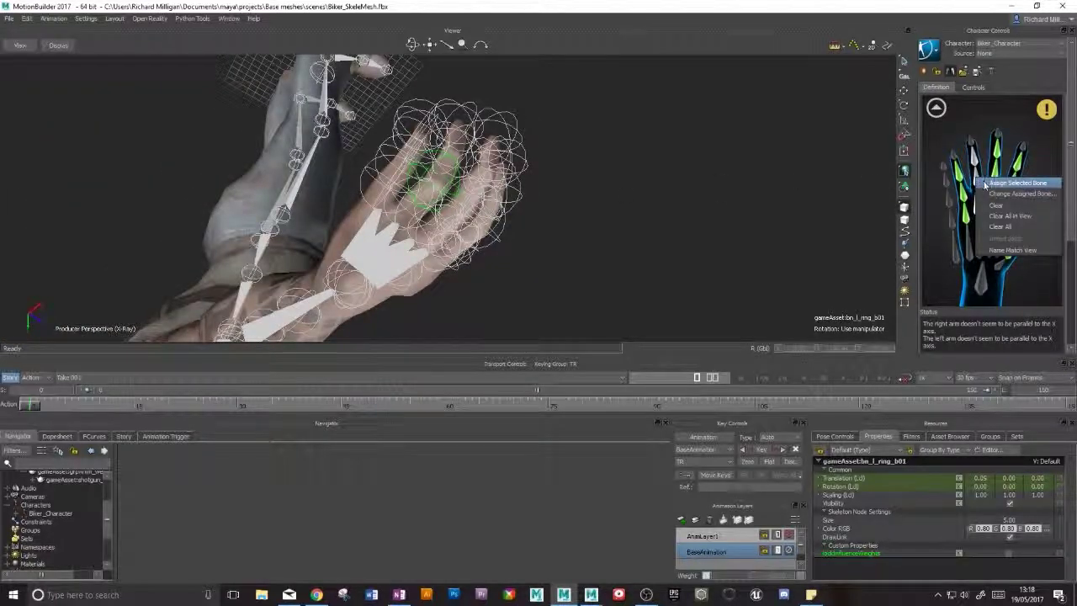
click(984, 182)
alt+drag(492, 168, 789, 180)
click(436, 159)
right_click(974, 157)
alt+drag(716, 206, 553, 155)
click(935, 108)
- Assign the jntRoot_player01 bone on the ground between the feet to the reference slot of the full body definition
alt+drag(493, 234, 702, 210)
alt+right_drag(703, 210, 668, 225)
alt+middle_drag(668, 225, 493, 220)
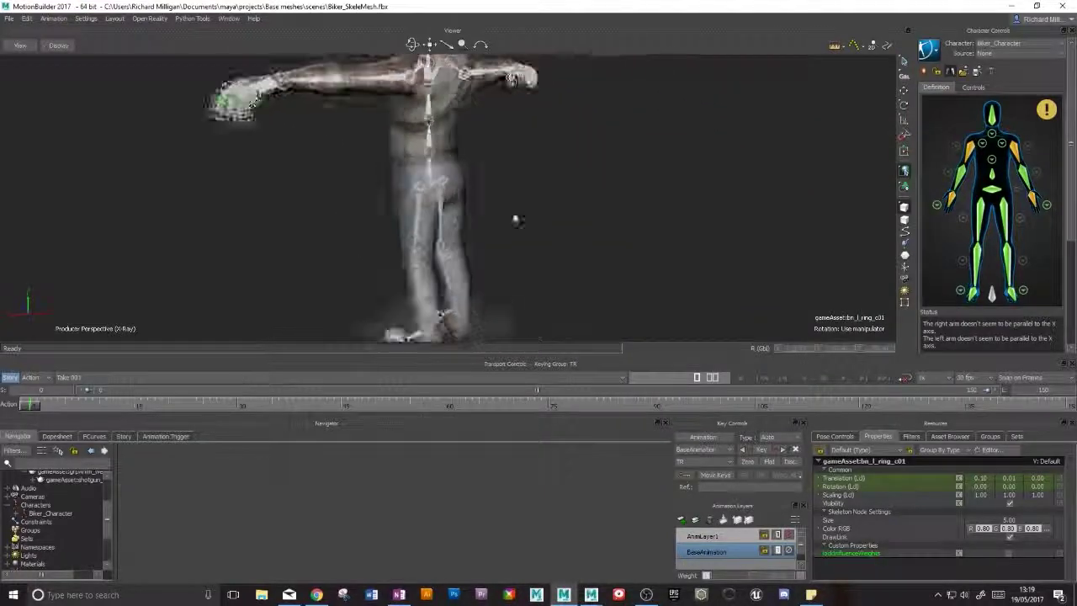
alt+right_drag(493, 221, 517, 238)
alt+middle_drag(516, 238, 536, 174)
alt+right_drag(536, 173, 455, 194)
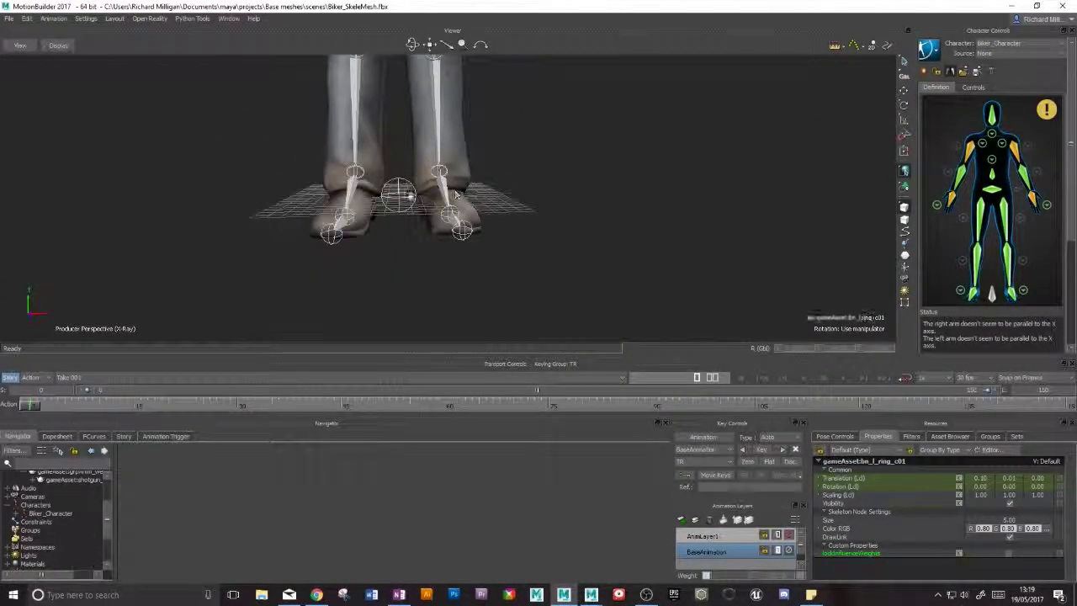
click(398, 195)
right_click(992, 295)
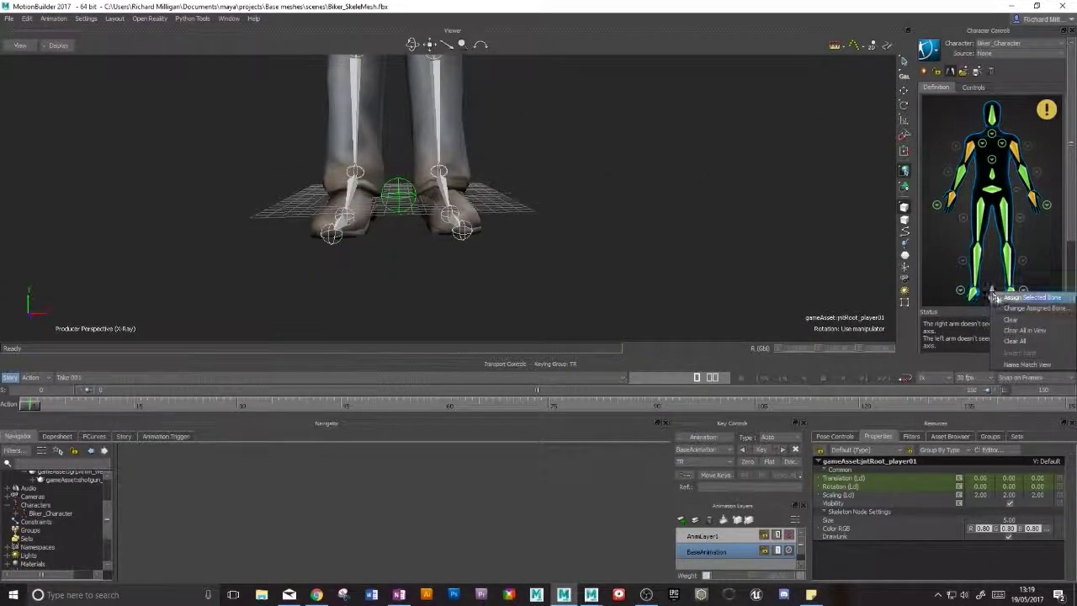
click(1009, 296)
- Try to rotate the bn_l_arm01 bone to bring the left arm parallel to the X axis
alt+right_drag(543, 163, 587, 156)
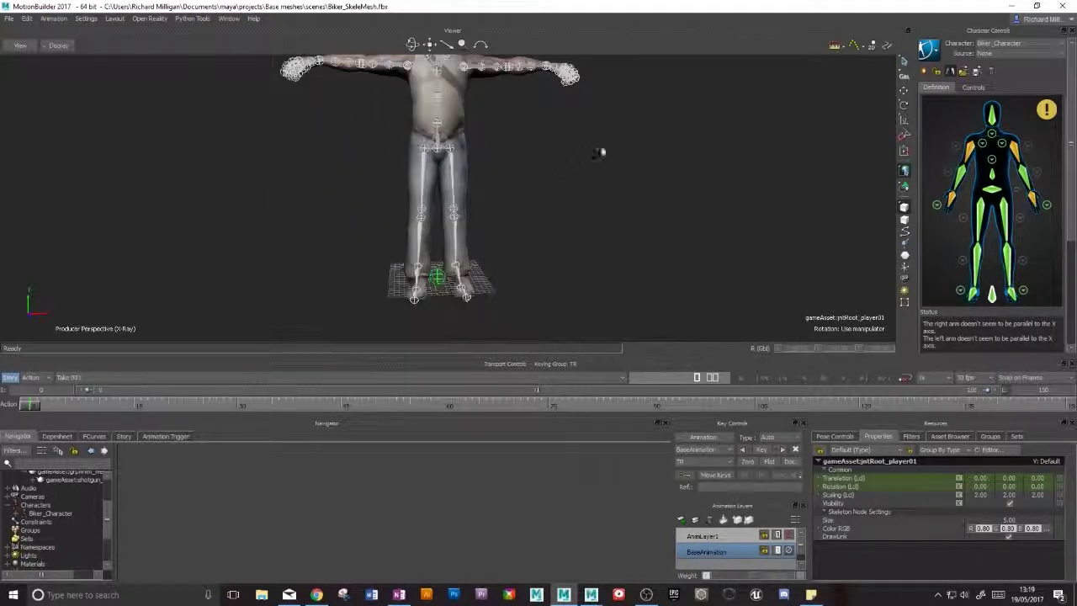
alt+middle_drag(587, 156, 600, 174)
alt+drag(601, 174, 816, 157)
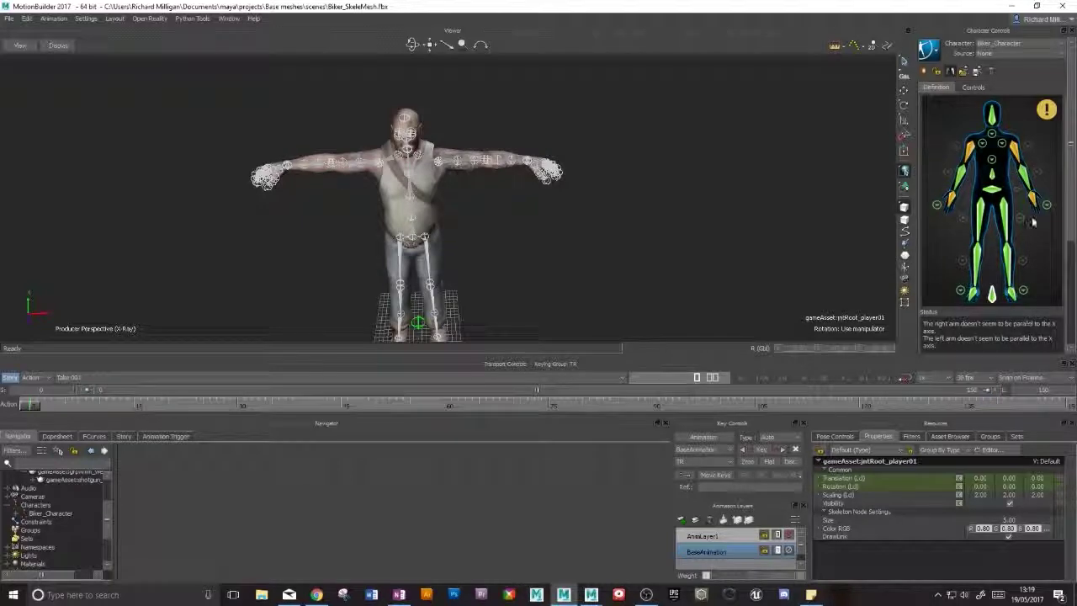
click(1015, 157)
mouse_move(591, 212)
alt+mouse_down()
mouse_move(591, 249)
mouse_move(601, 190)
mouse_move(608, 201)
mouse_move(596, 214)
alt+mouse_up()
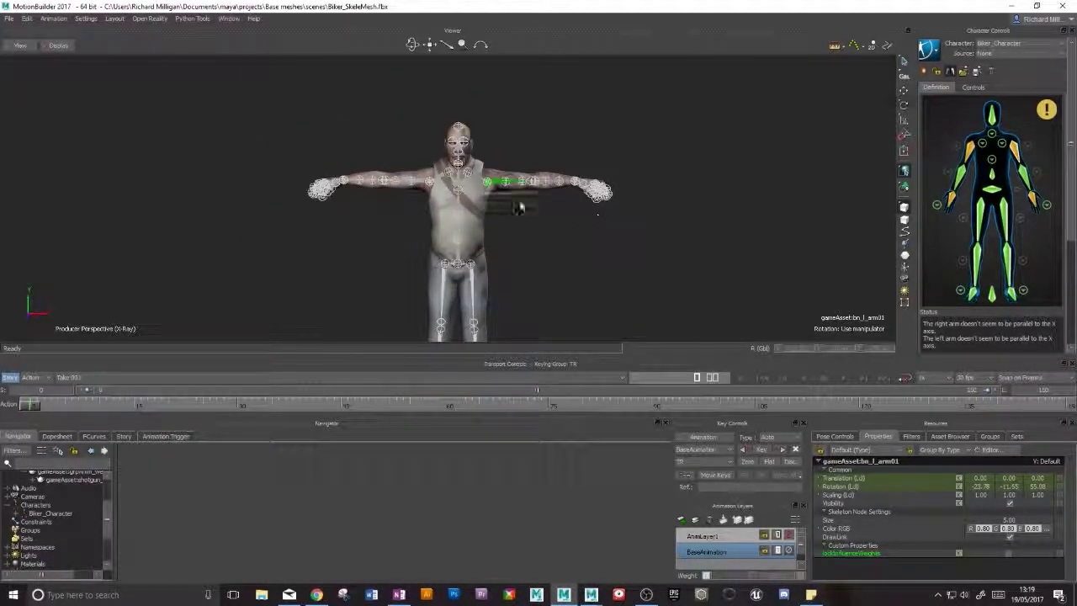
drag(530, 131, 533, 207)
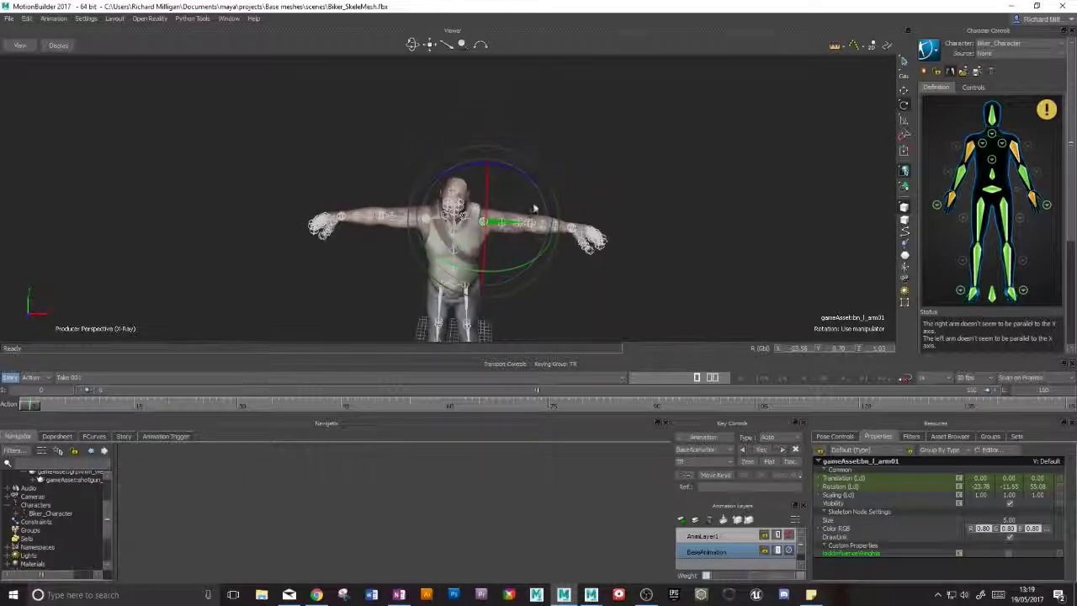
drag(523, 264, 525, 264)
key(ctrl+z)
- Select both upper arm bones and rotate them together in local mode, bringing bn_l_arm01 to about -23.63, -9.75, 54.27
click(970, 148)
shift+click(507, 225)
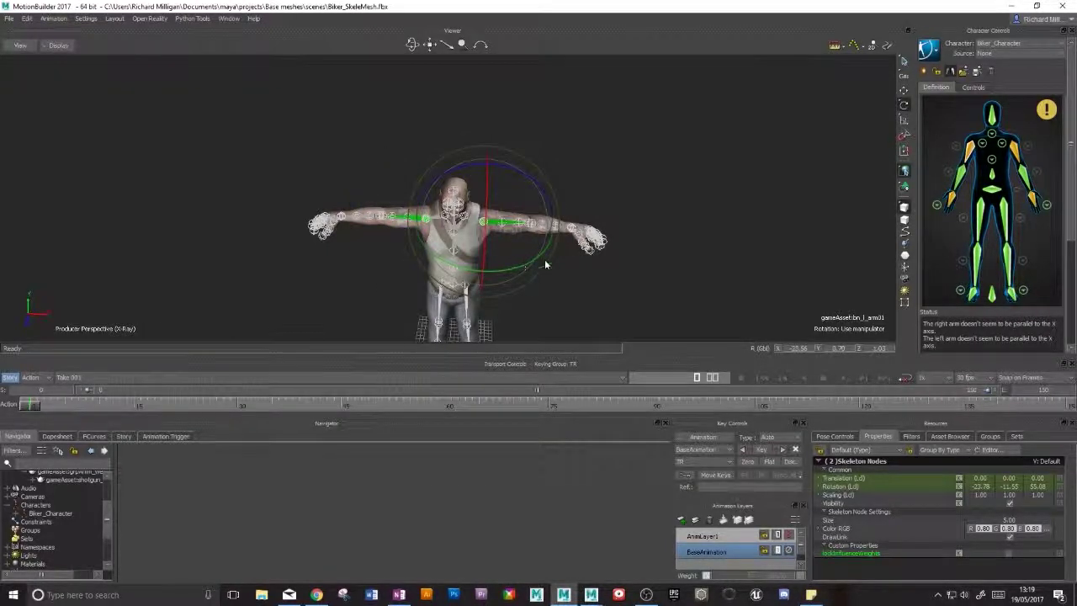
click(904, 75)
drag(521, 246, 525, 244)
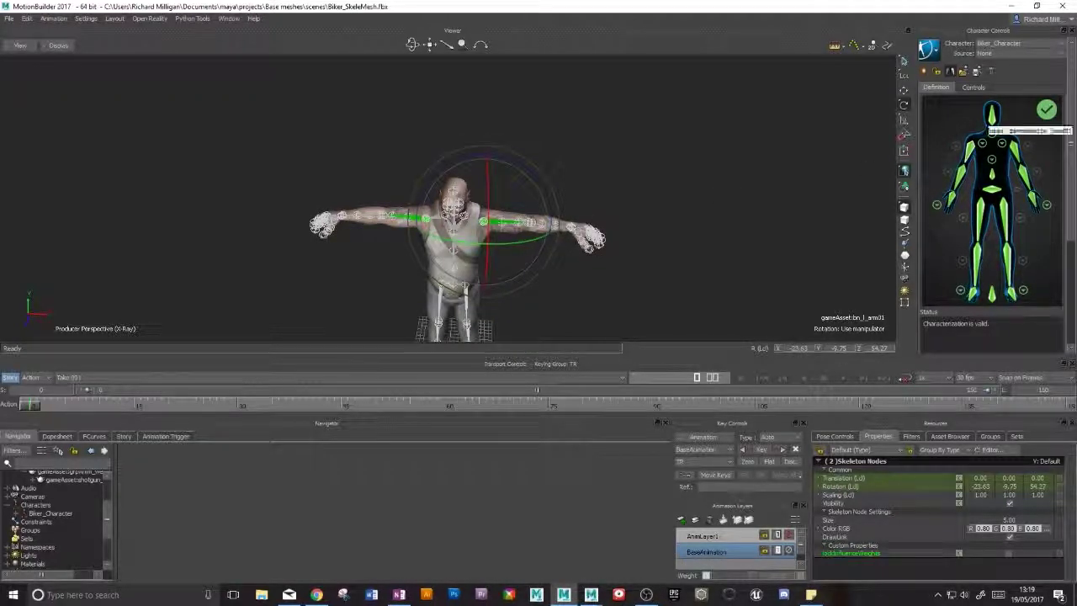
alt+drag(511, 284, 545, 177)
alt+middle_drag(582, 210, 585, 194)
scroll(585, 194, down, 2)
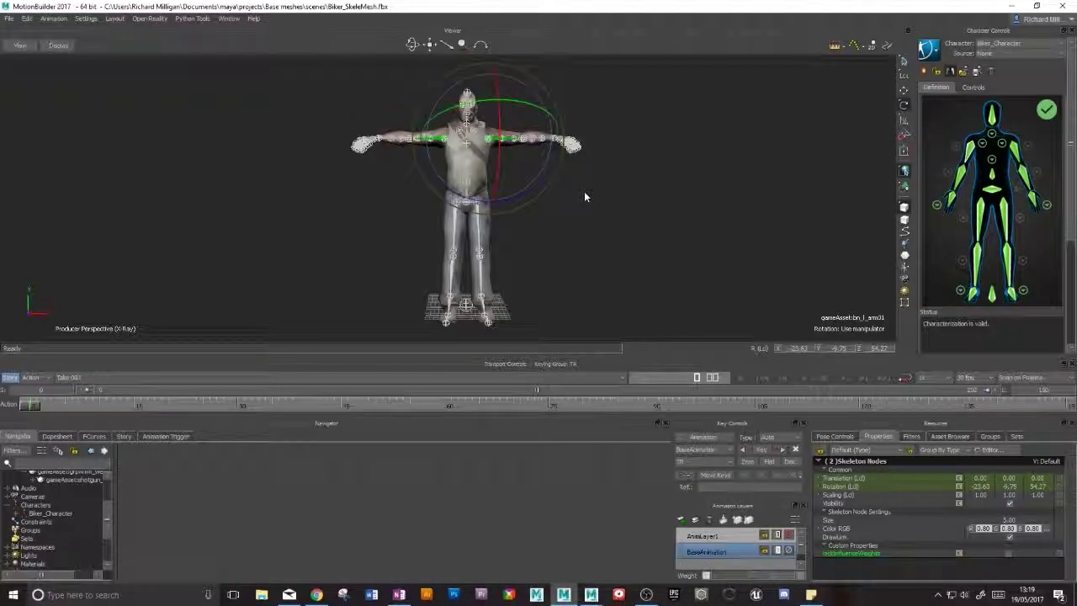
- Examine the biker's arm alignment from several angles and check the source options available for Biker_Character
mouse_move(586, 195)
alt+mouse_down()
mouse_move(541, 183)
mouse_move(530, 197)
mouse_move(591, 199)
mouse_move(594, 191)
alt+mouse_up()
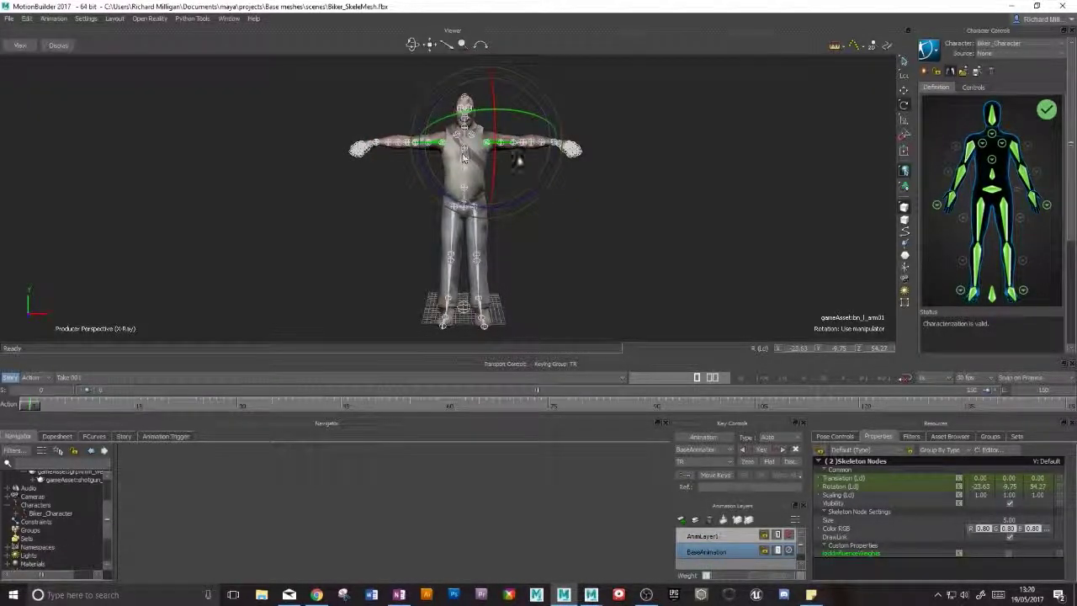
scroll(527, 171, down, 2)
alt+drag(611, 208, 638, 187)
alt+middle_drag(559, 184, 612, 235)
alt+drag(612, 236, 606, 233)
alt+middle_drag(606, 233, 580, 208)
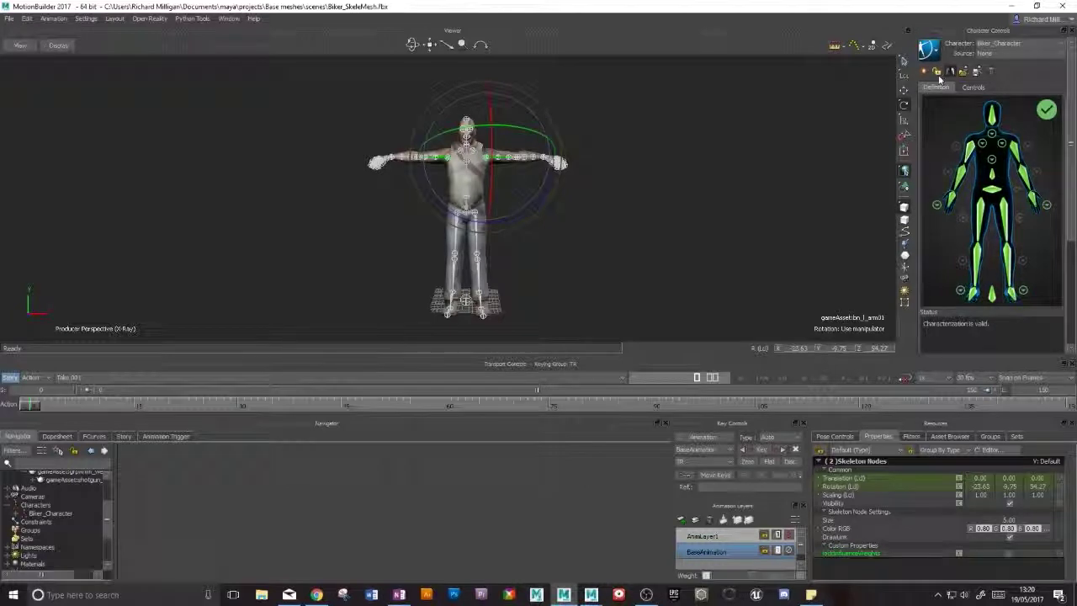
click(1043, 55)
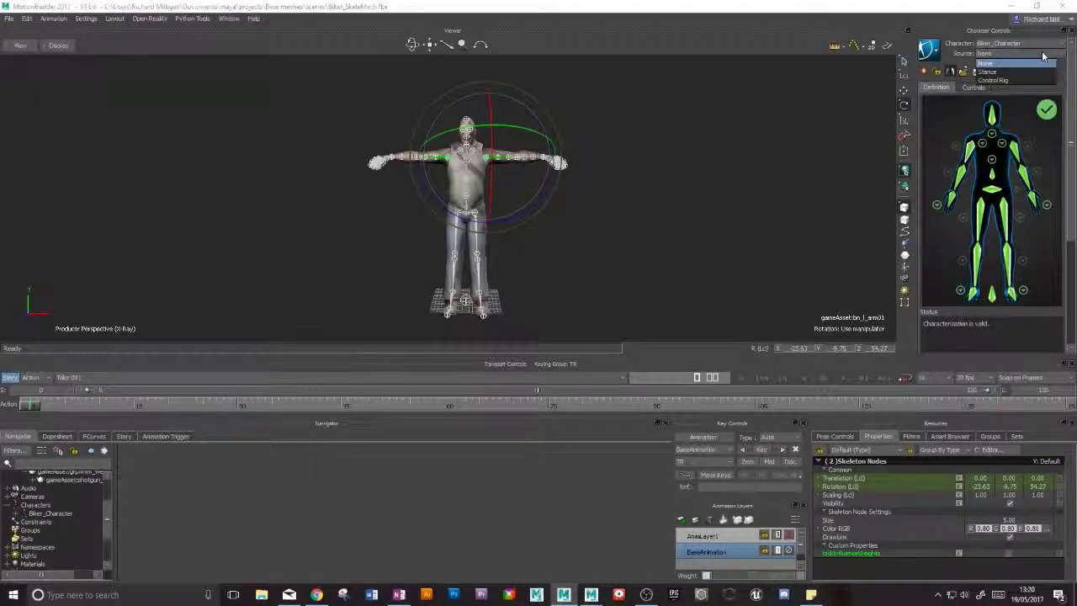
click(951, 129)
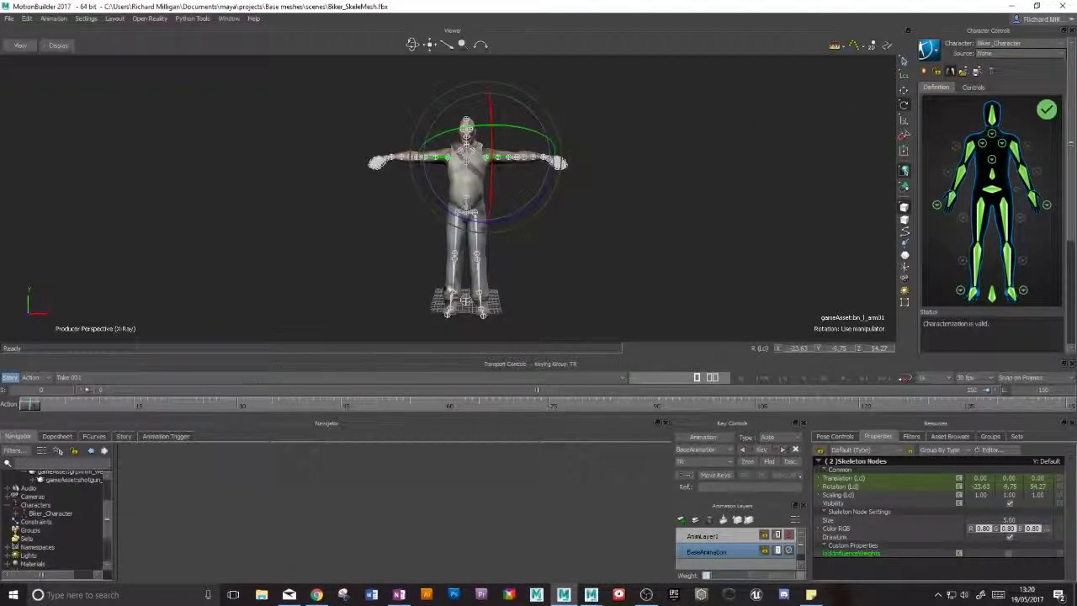
- Enable Characterize in the Biker_Character definition and characterize the skeleton as a biped
click(37, 506)
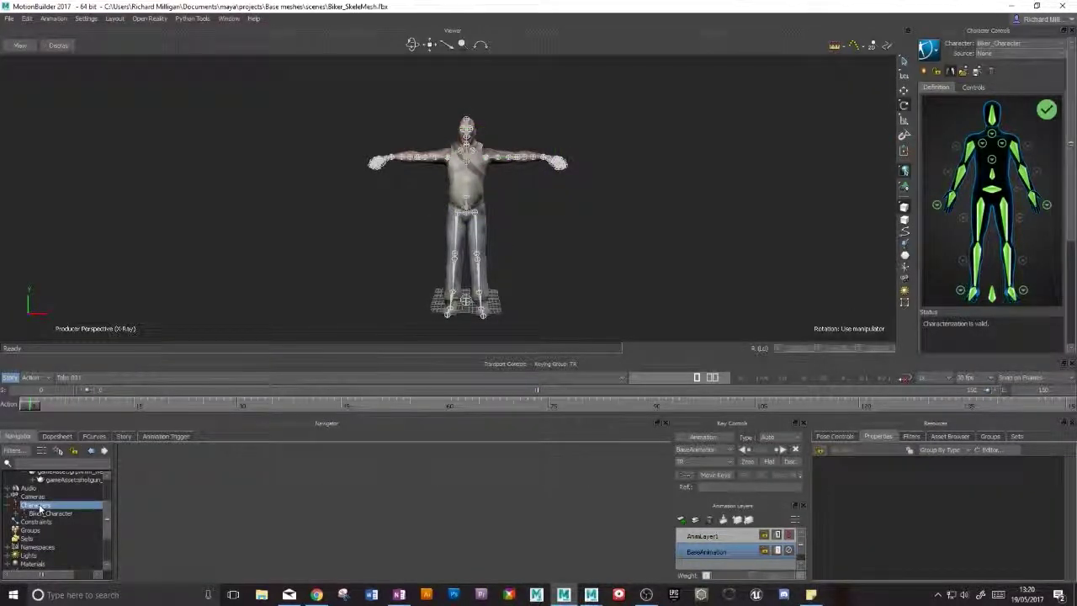
click(47, 514)
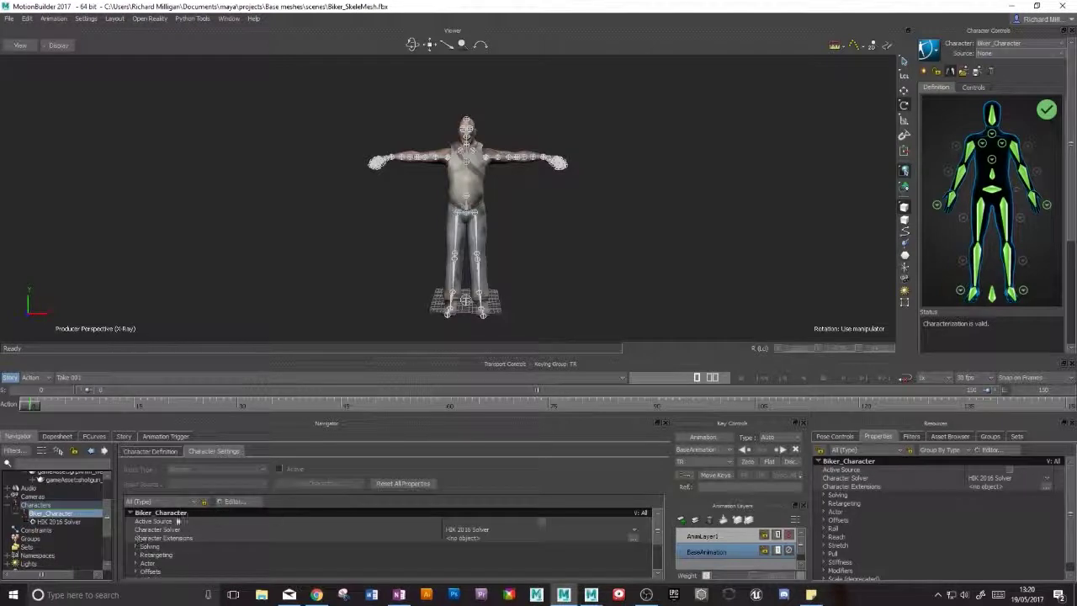
click(148, 452)
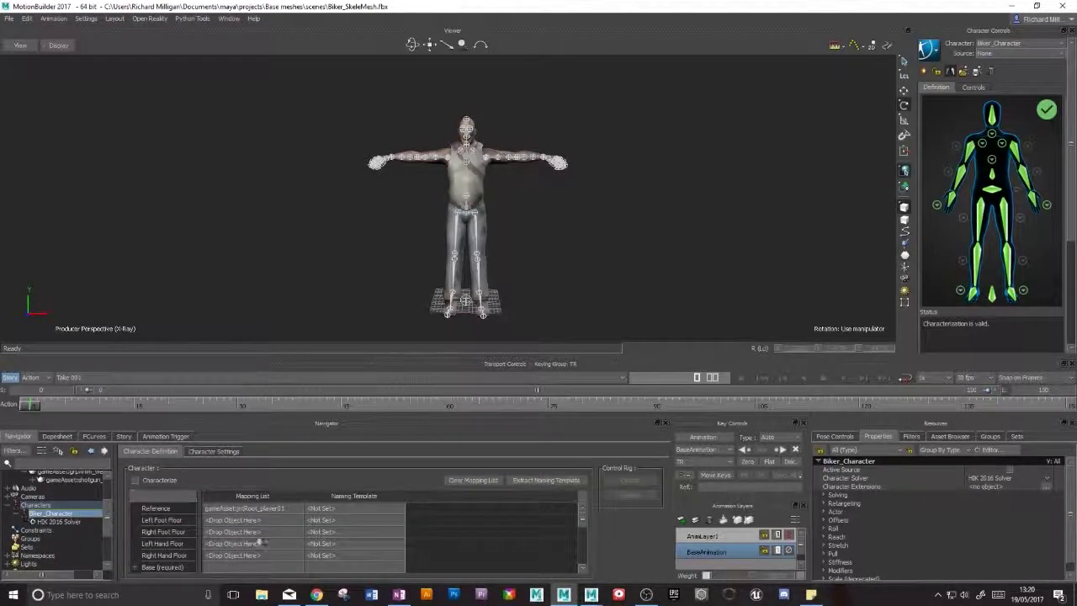
click(133, 479)
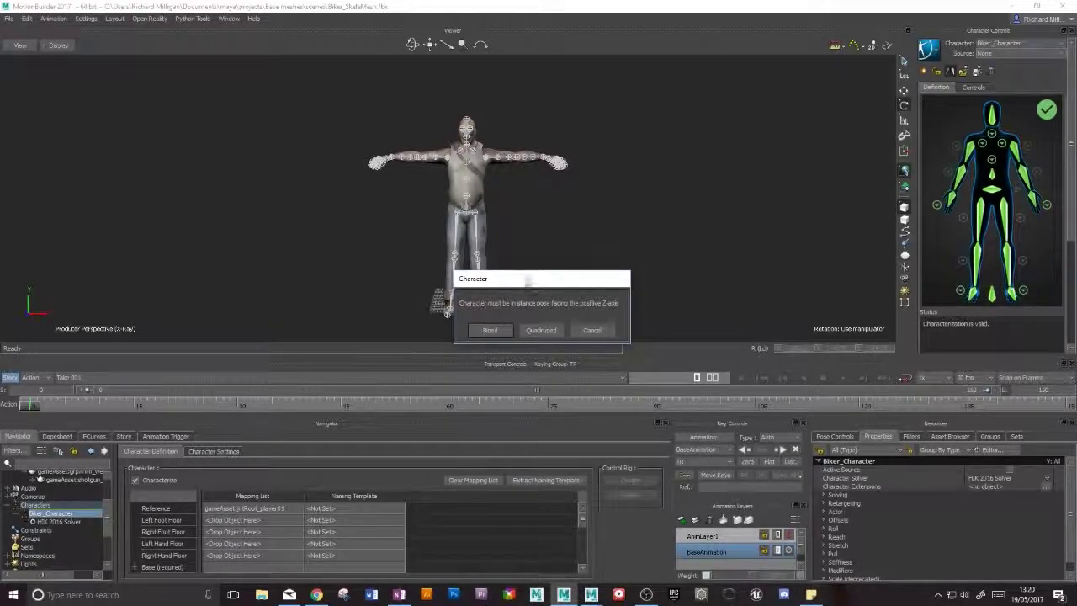
drag(518, 285, 653, 133)
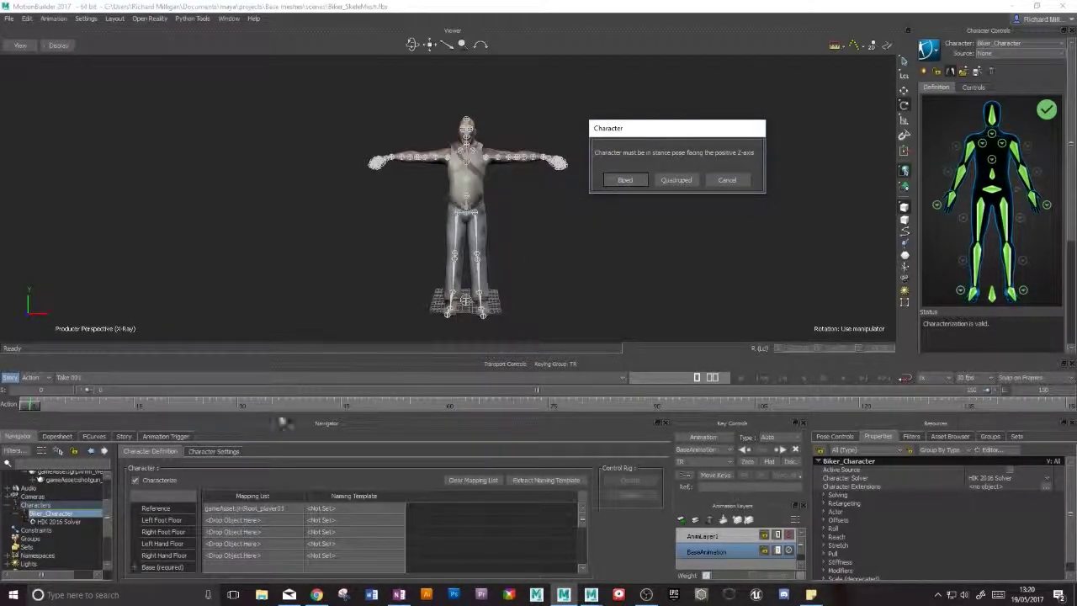
click(625, 180)
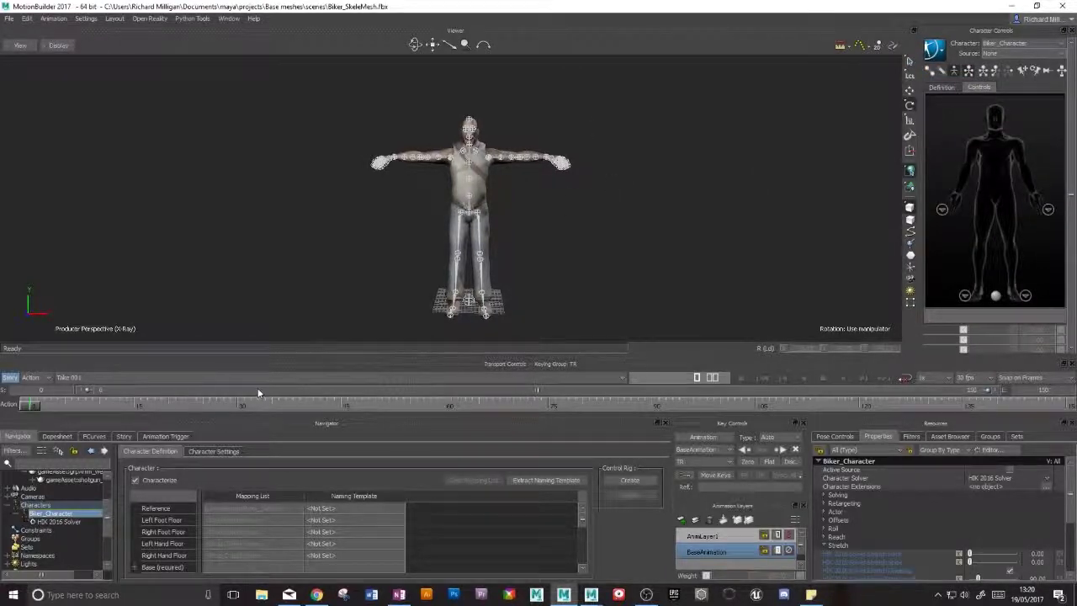
- Set the Biker_Character source to Control Rig and create an FK/IK control rig
click(1012, 56)
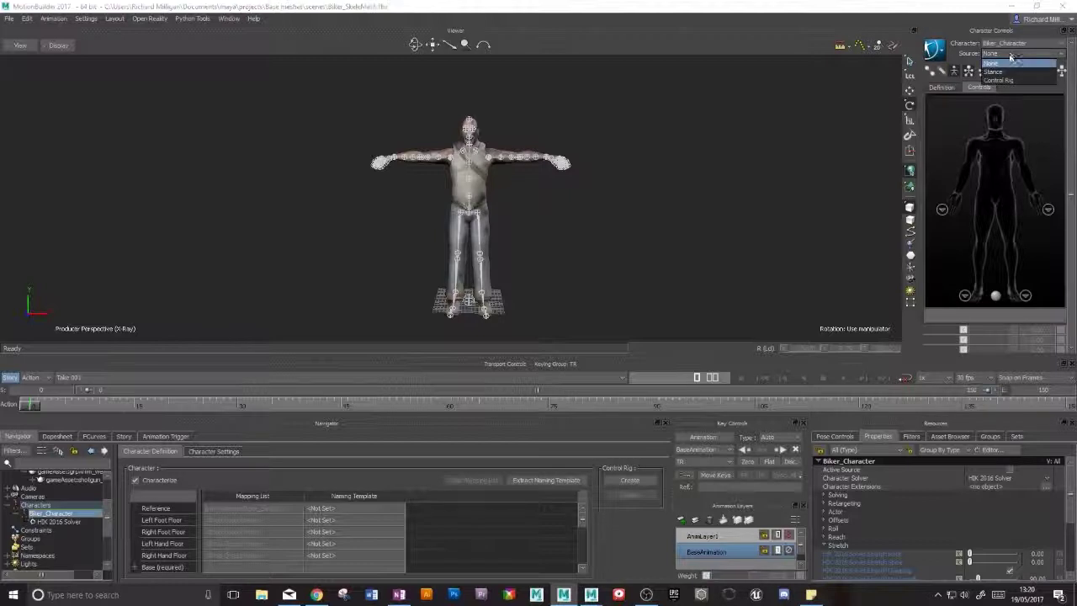
click(1005, 78)
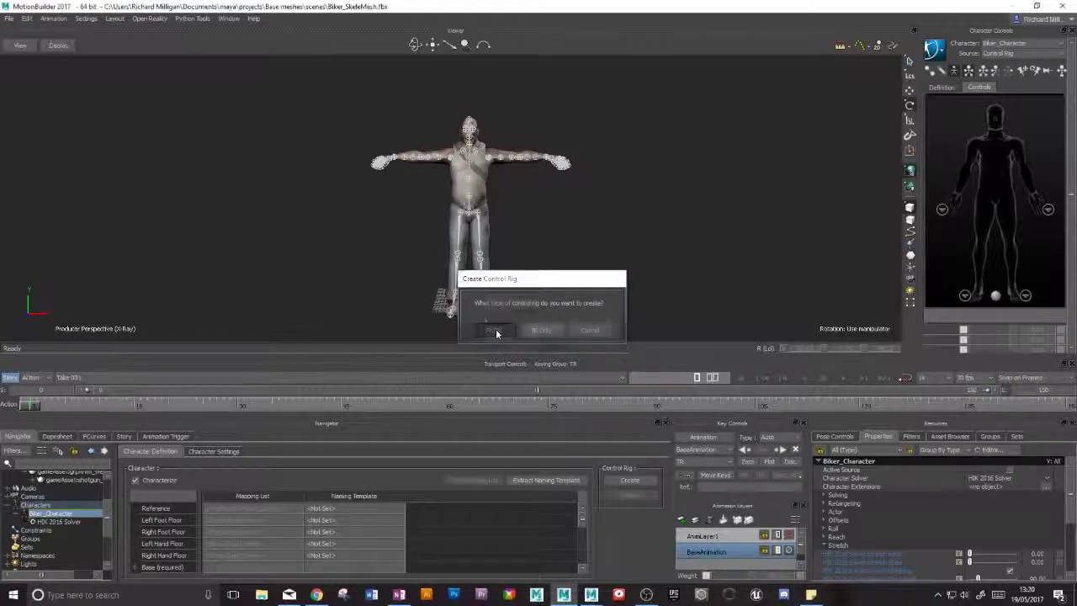
click(493, 329)
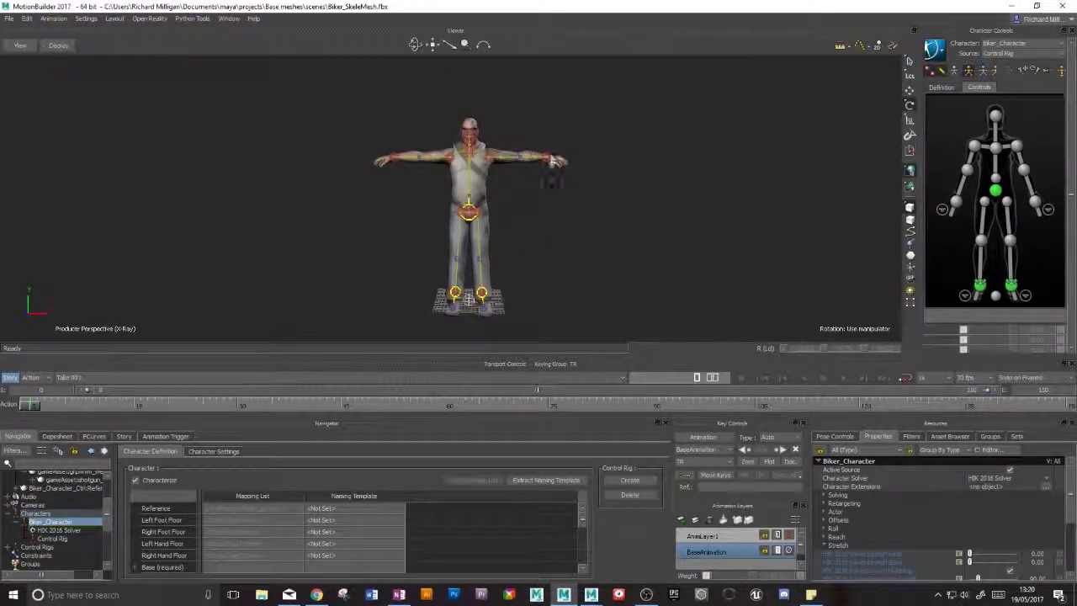
- Test the control rig by moving the left wrist effector down and inward to about 9.88, 40.48, 11.76
click(553, 159)
shift+drag(543, 168, 567, 219)
scroll(569, 219, up, 5)
alt+middle_drag(576, 217, 543, 225)
key(w)
drag(601, 193, 530, 217)
mouse_move(460, 212)
mouse_down()
mouse_move(414, 242)
mouse_move(385, 239)
mouse_move(449, 221)
mouse_up()
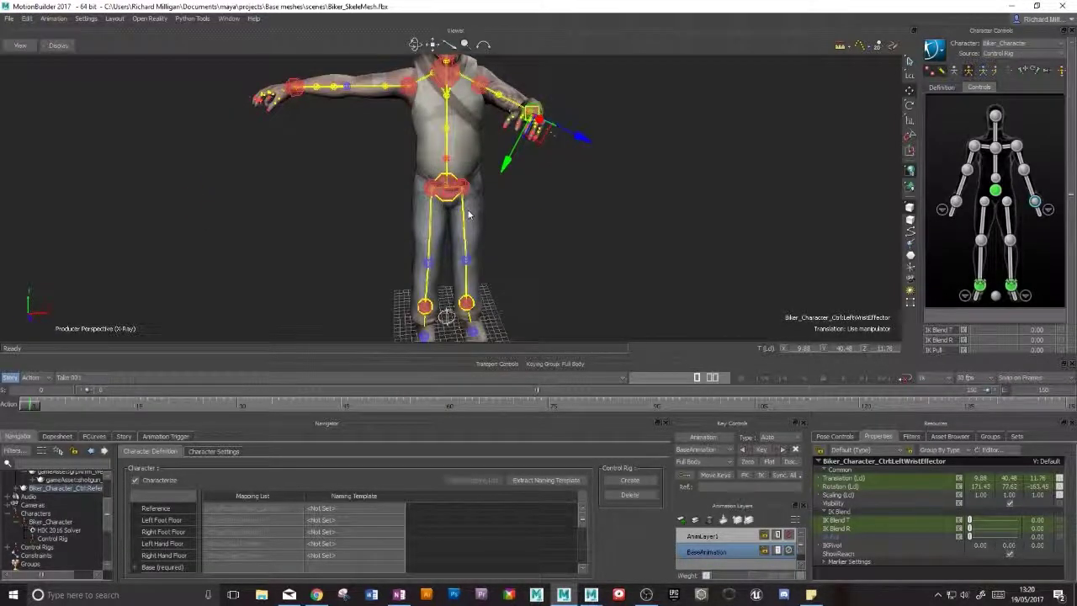
- Undo the test moves of the left wrist effector and check the rigged biker's pose
key(ctrl+z)
key(ctrl+z)
alt+middle_drag(580, 187, 541, 175)
scroll(536, 171, down, 5)
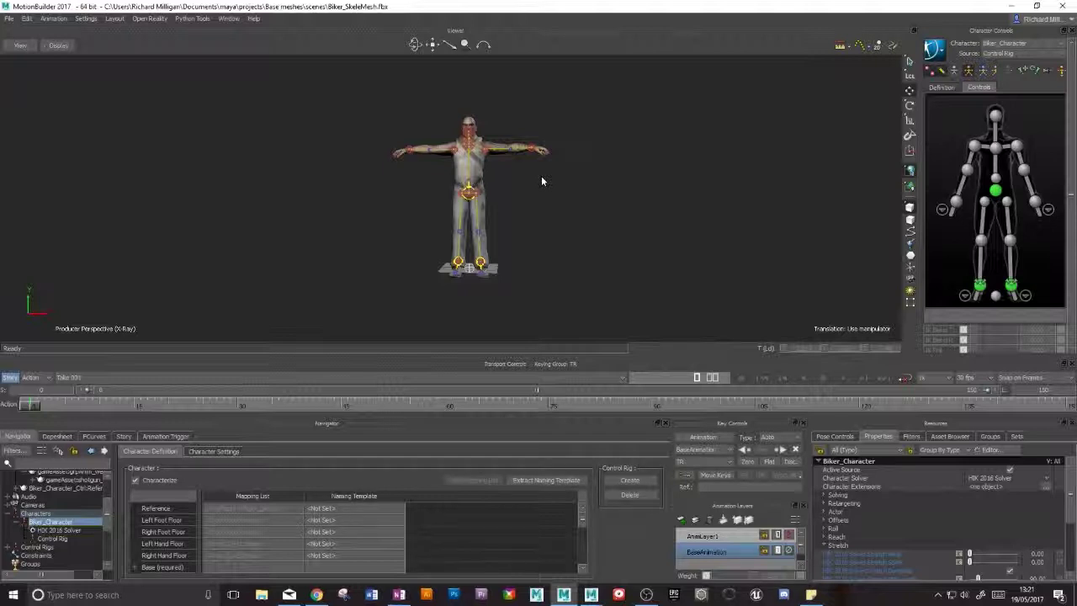
mouse_move(477, 184)
ctrl+shift+mouse_down()
mouse_move(497, 193)
mouse_move(481, 192)
ctrl+shift+mouse_up()
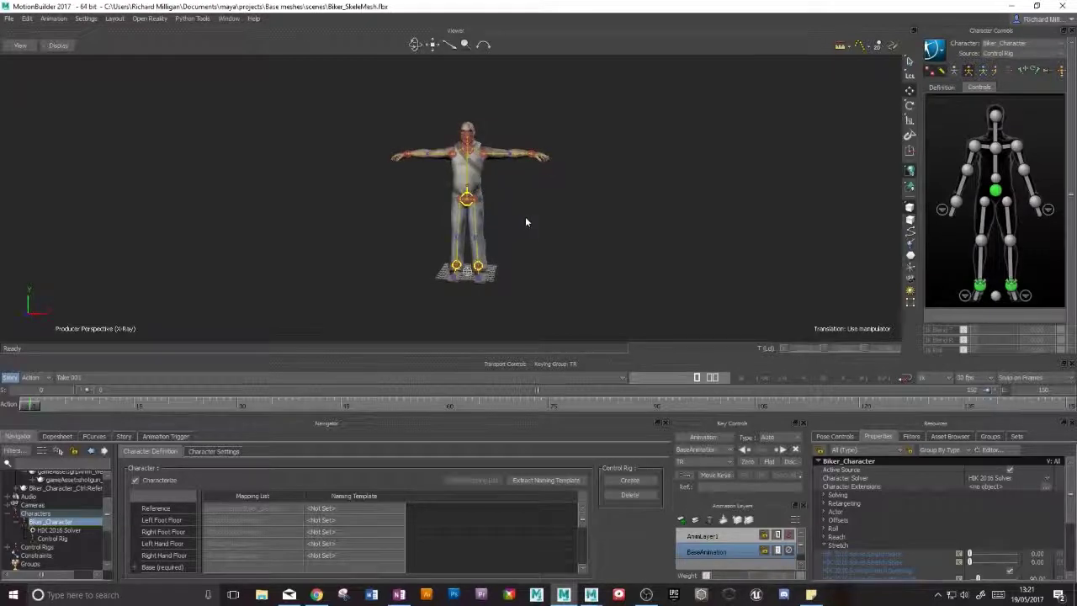
scroll(524, 230, up, 2)
ctrl+shift+drag(526, 228, 547, 202)
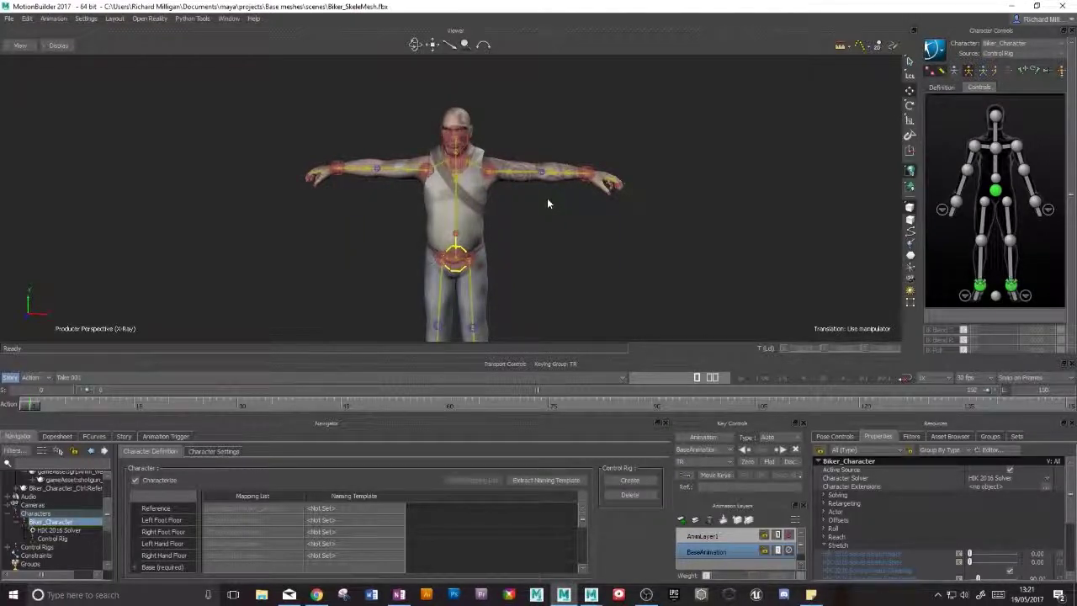